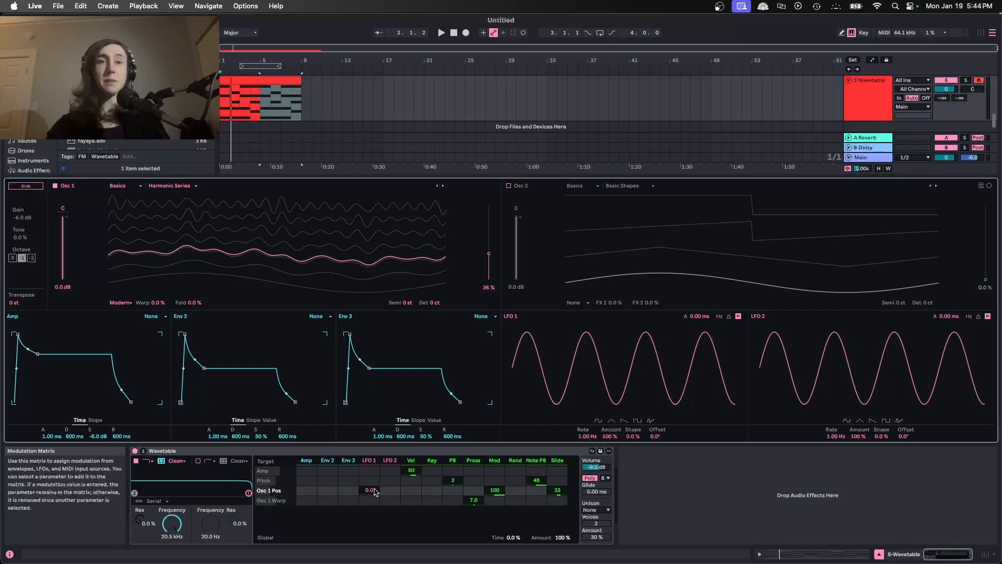
- Set LFO 1's modulation of Osc 1 position to 27 during playback and turn off LFO 1's retrigger
{"action": "key", "text": "space"}
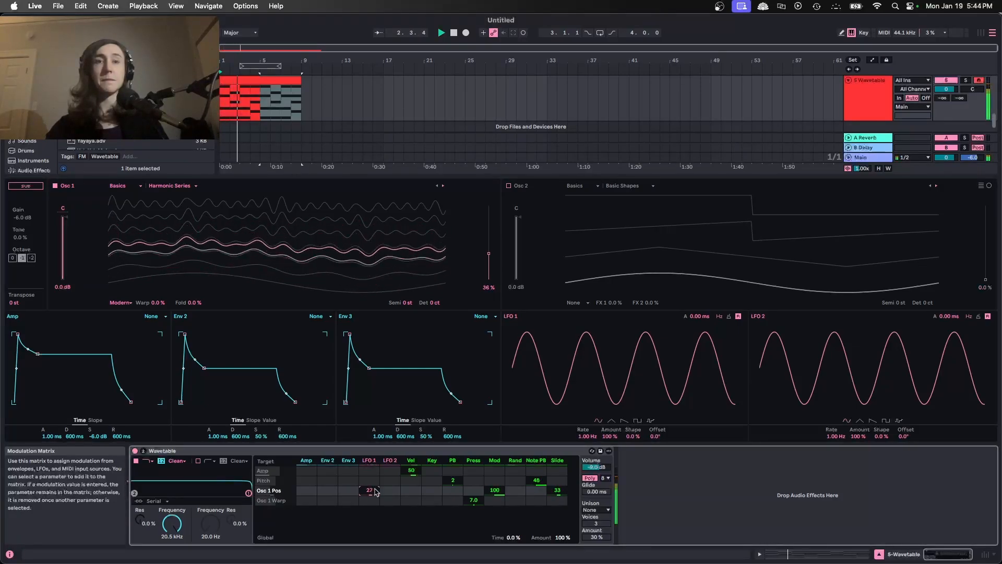
{"action": "left_click", "coordinate": [739, 317]}
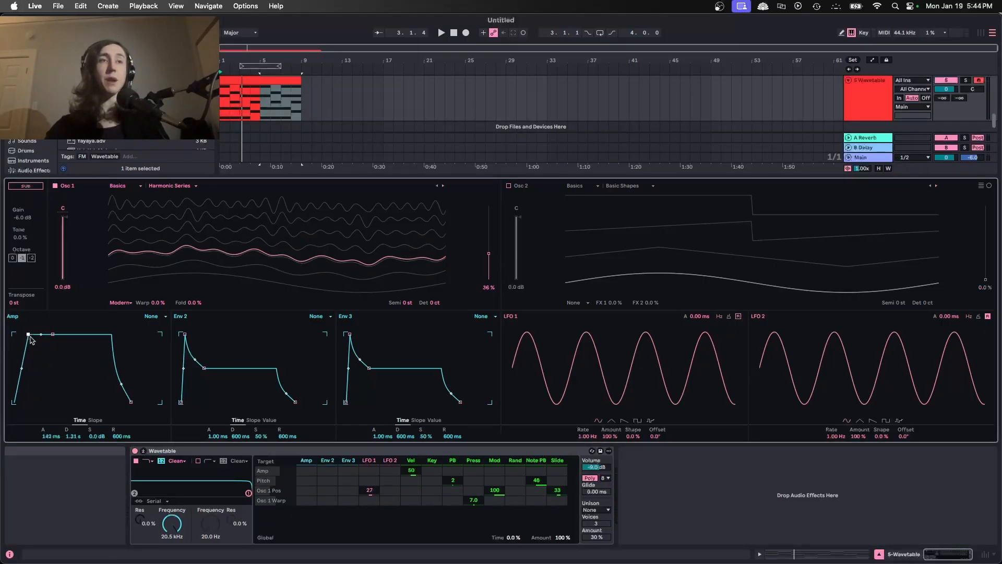
- Set the Amp envelope's attack to 20 ms and its release to 50 ms
{"action": "left_click", "coordinate": [52, 437]}
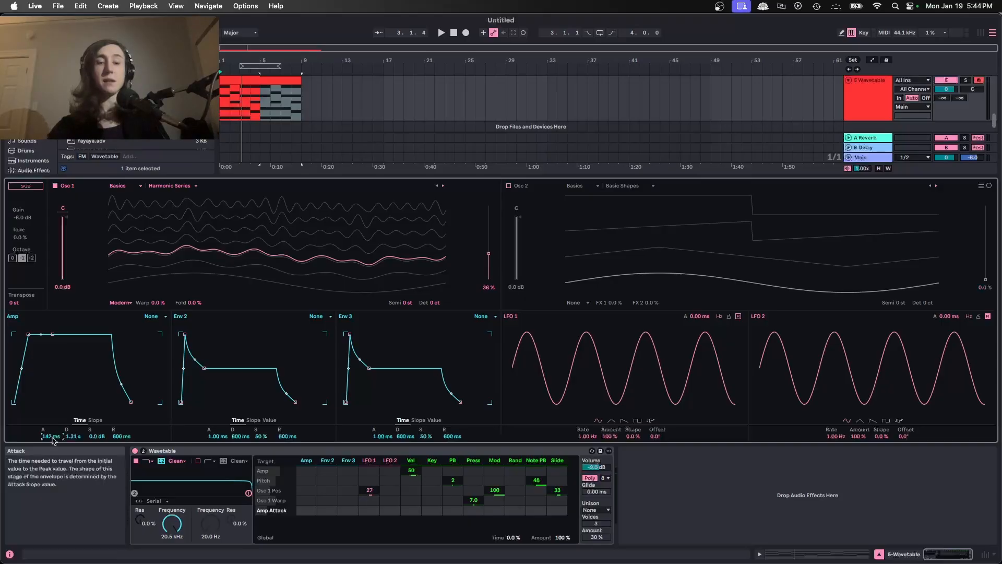
{"action": "left_click", "coordinate": [73, 437]}
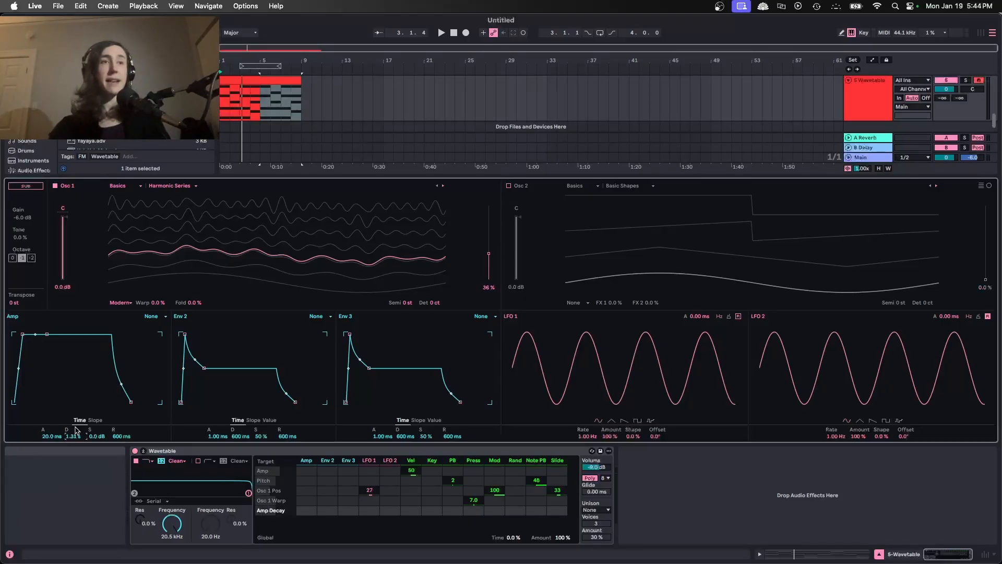
{"action": "left_click", "coordinate": [117, 437]}
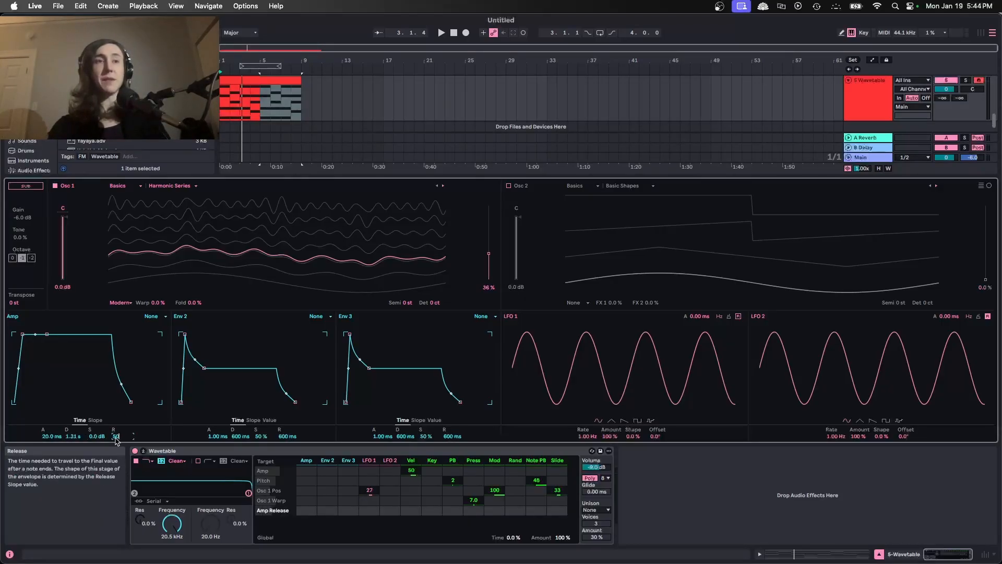
- Group Wavetable into an Instrument Rack and map the Amp attack to Macro 1 and the Amp release to Macro 2
{"action": "left_click", "coordinate": [193, 451]}
{"action": "key", "text": "super+g"}
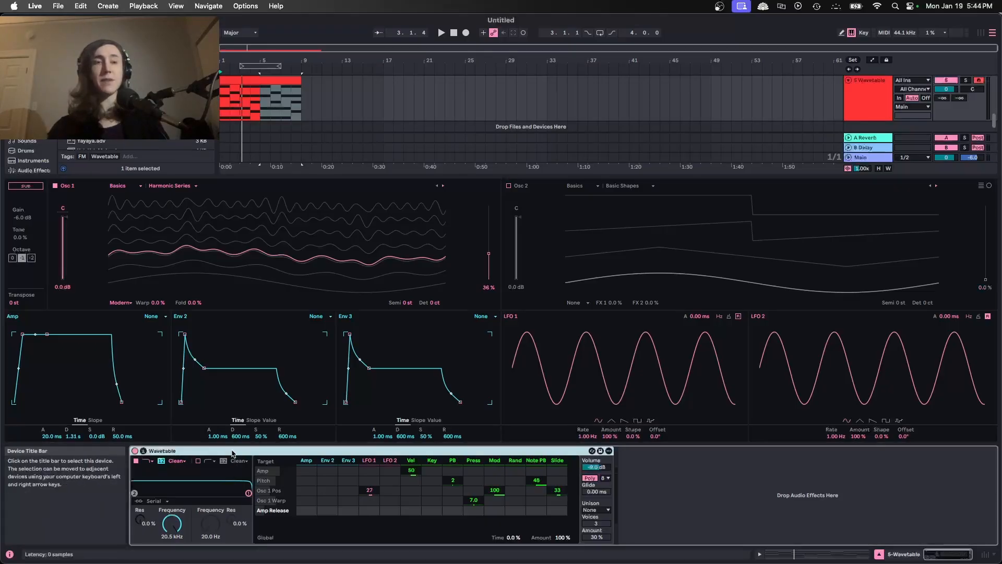
{"action": "left_click", "coordinate": [135, 487]}
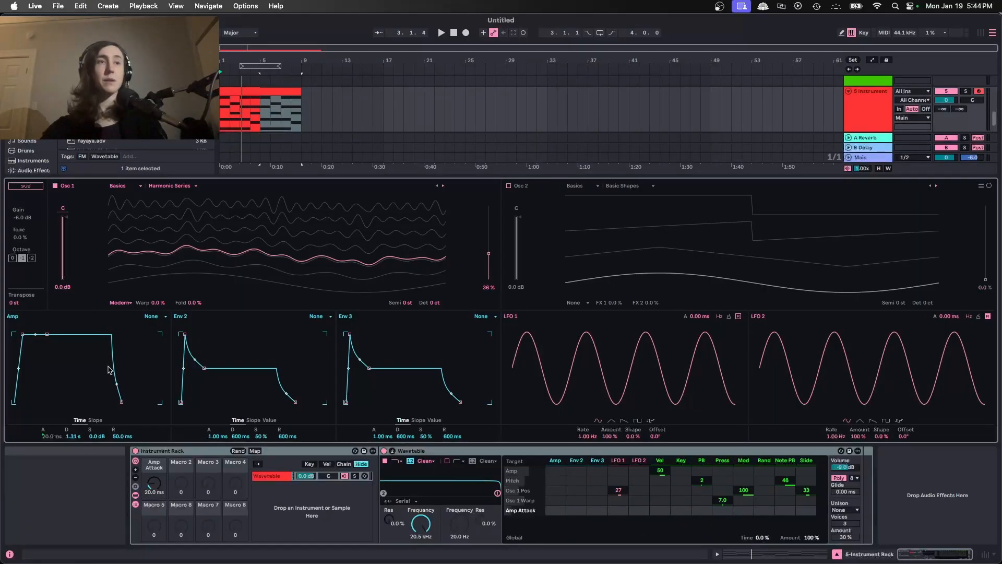
{"action": "right_click", "coordinate": [120, 437]}
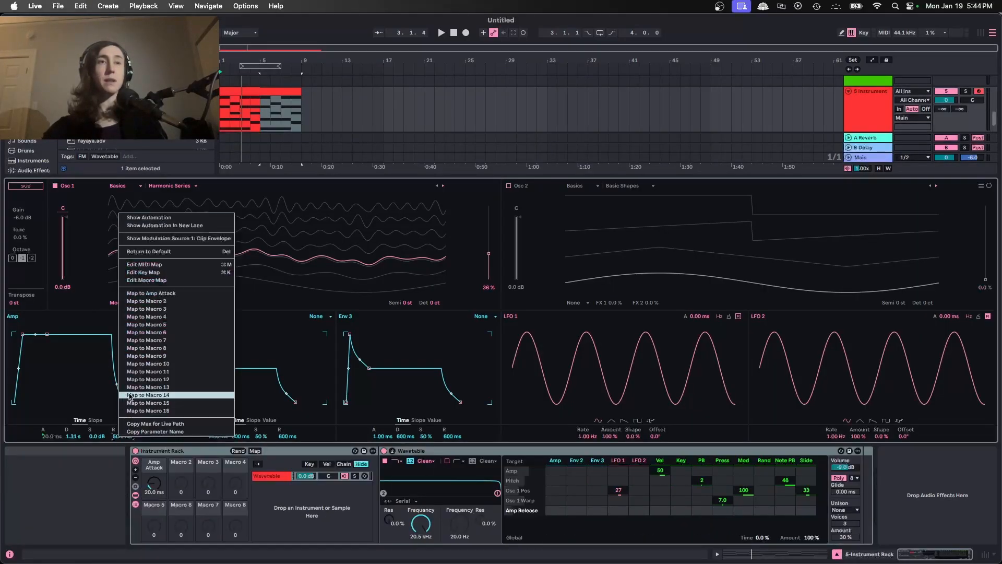
{"action": "left_click", "coordinate": [153, 301]}
- Color the Amp Attack and Amp Release macros white
{"action": "right_click", "coordinate": [152, 465]}
{"action": "left_click", "coordinate": [280, 425]}
{"action": "right_click", "coordinate": [182, 465]}
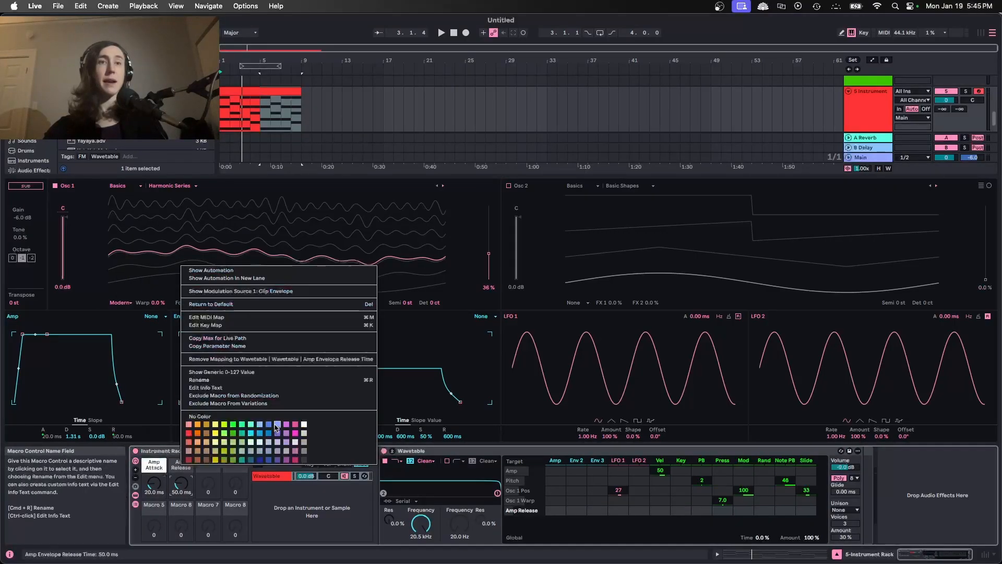
{"action": "left_click", "coordinate": [305, 425]}
- Exclude the Amp Attack and Amp Release macros from randomization
{"action": "right_click", "coordinate": [152, 465]}
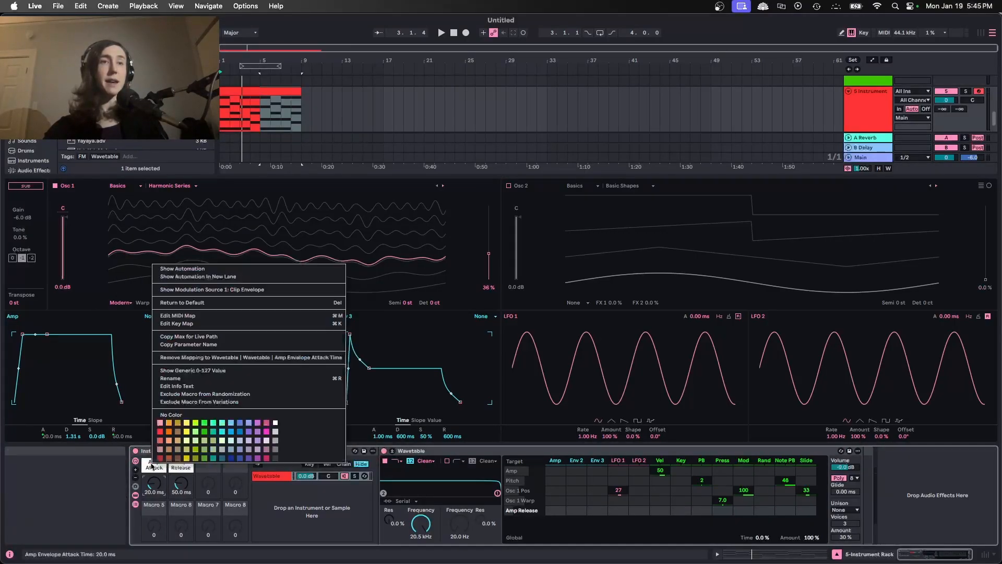
{"action": "left_click", "coordinate": [196, 396]}
{"action": "right_click", "coordinate": [180, 465]}
{"action": "left_click", "coordinate": [220, 399]}
{"action": "left_click", "coordinate": [235, 451]}
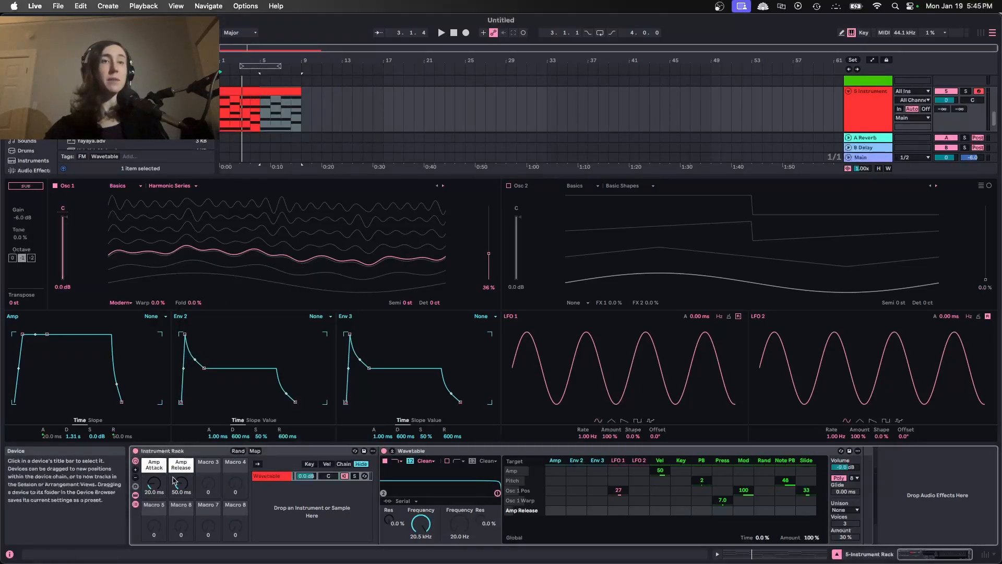
- Play the clip, then change LFO 1 to a triangle wave with a rate of 0.62 Hz
{"action": "key", "text": "space"}
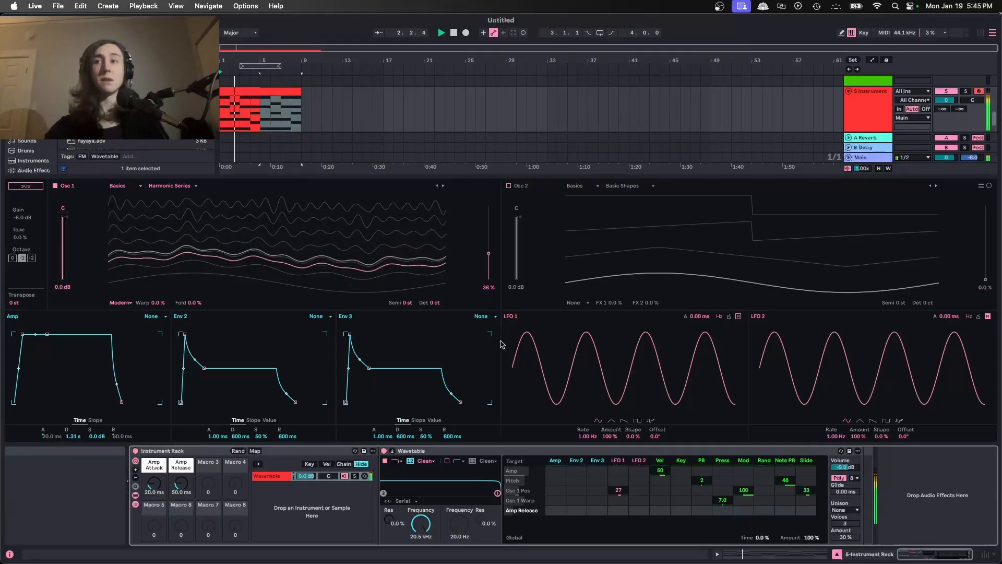
{"action": "left_click", "coordinate": [611, 420]}
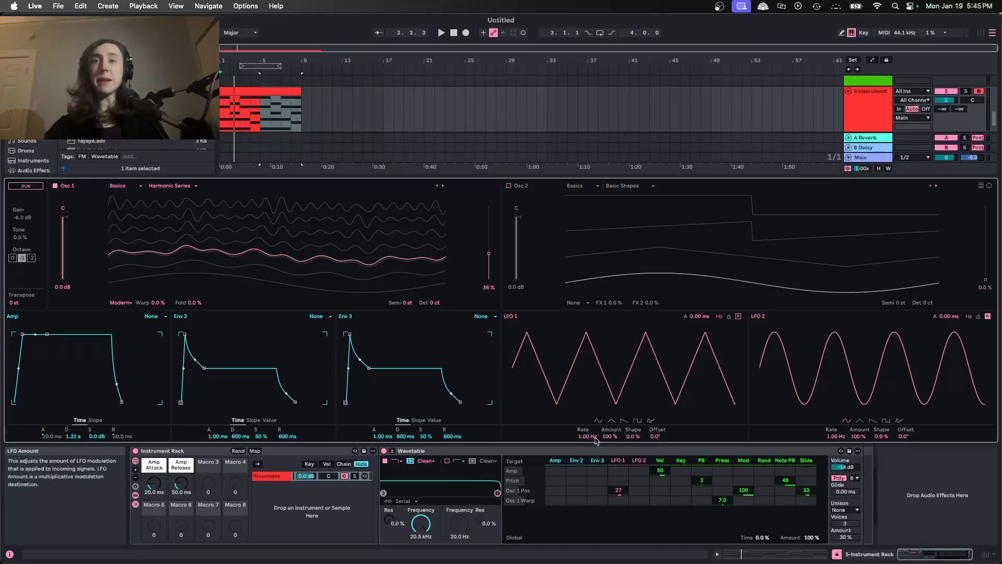
{"action": "left_click_drag", "start_coordinate": [588, 437], "coordinate": [587, 448]}
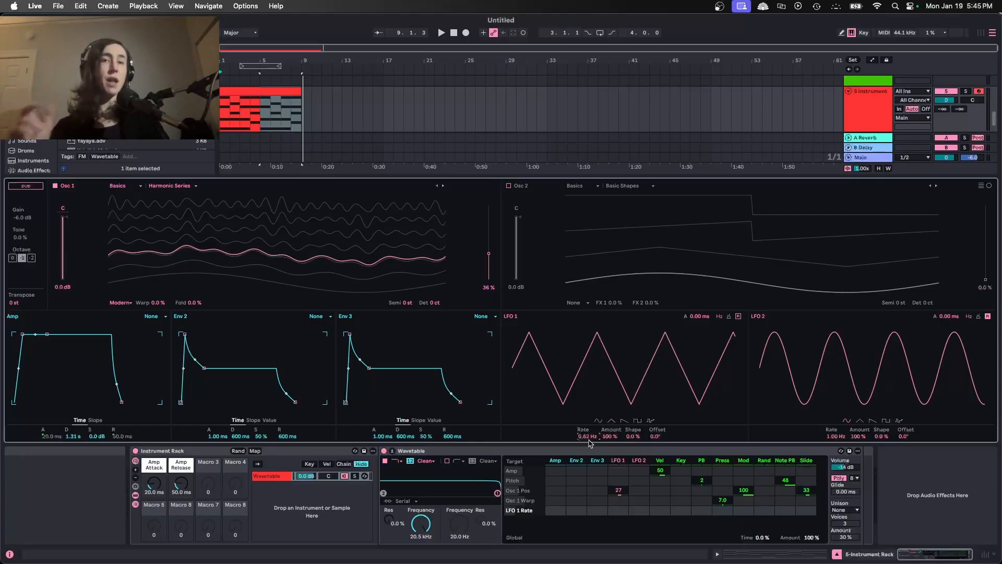
- Give Osc 1 the Classic effect with 23% Sync, modulated 100 by LFO 2 at 0.29 Hz with its retrigger off
{"action": "left_click", "coordinate": [193, 304]}
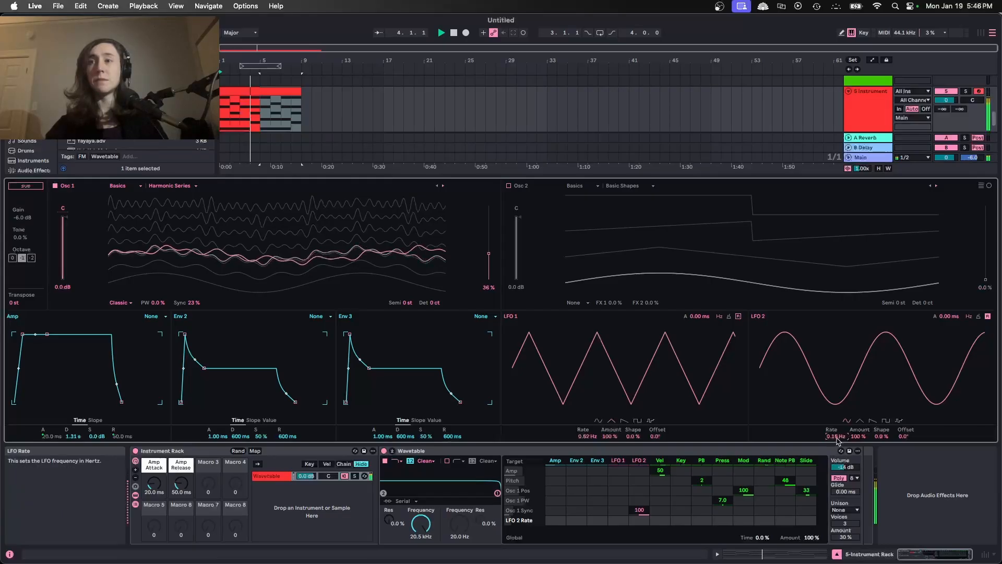
{"action": "left_click_drag", "start_coordinate": [837, 436], "coordinate": [837, 455]}
{"action": "key", "text": "space"}
{"action": "left_click", "coordinate": [988, 317]}
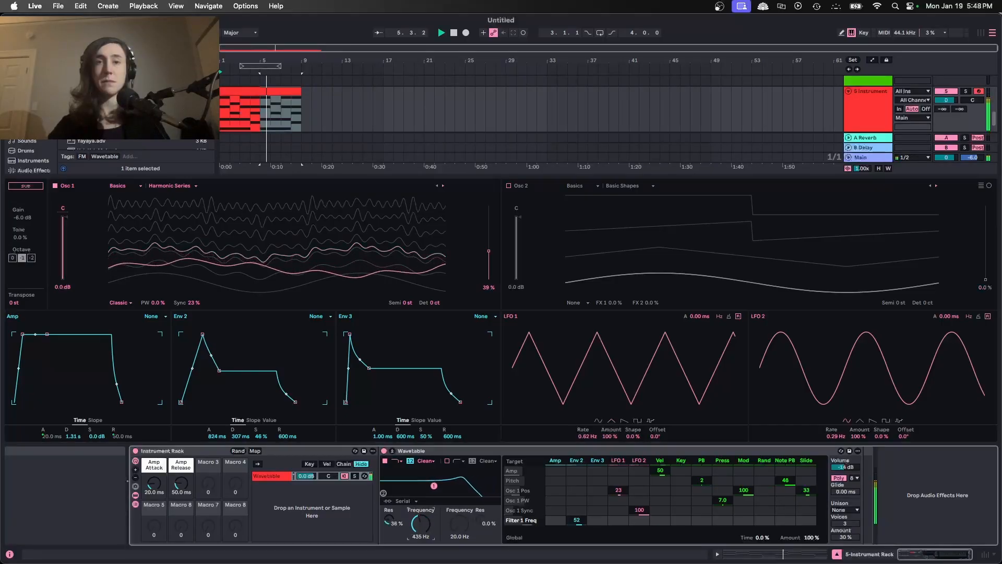
- Set filter 1 to 162 Hz with 53% resonance and its Env 2 frequency modulation to 39 while auditioning the clip
{"action": "left_click_drag", "start_coordinate": [420, 521], "coordinate": [423, 525]}
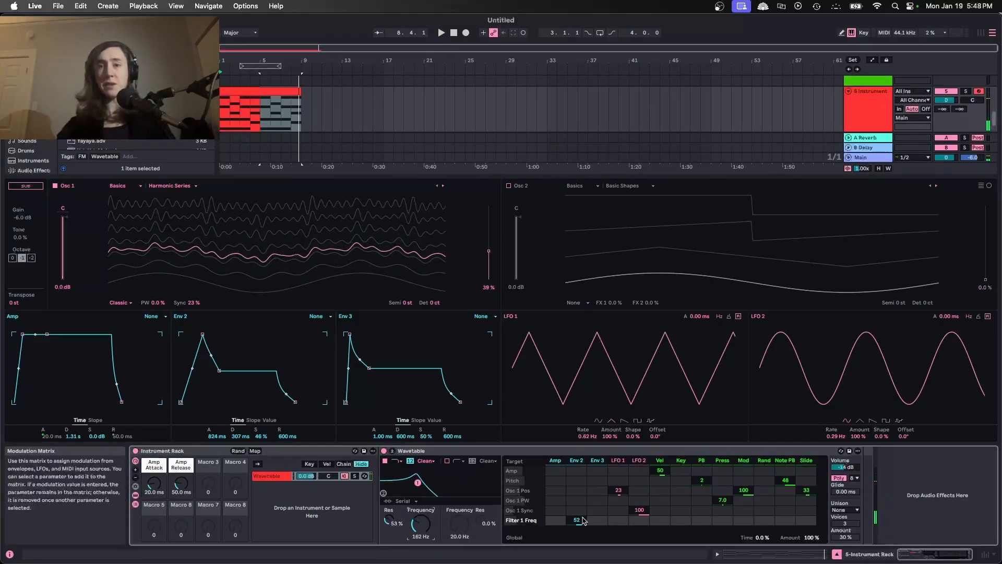
{"action": "key", "text": "space"}
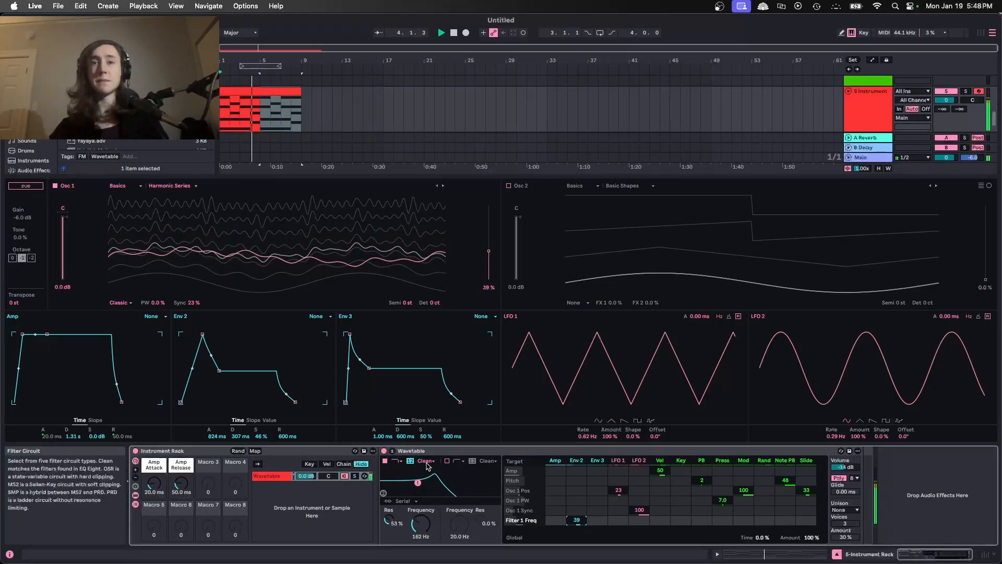
{"action": "key", "text": "space"}
- Curve the attack and decay slopes of Env 2, set its attack to 747 ms, and audition the result
{"action": "left_click", "coordinate": [192, 369]}
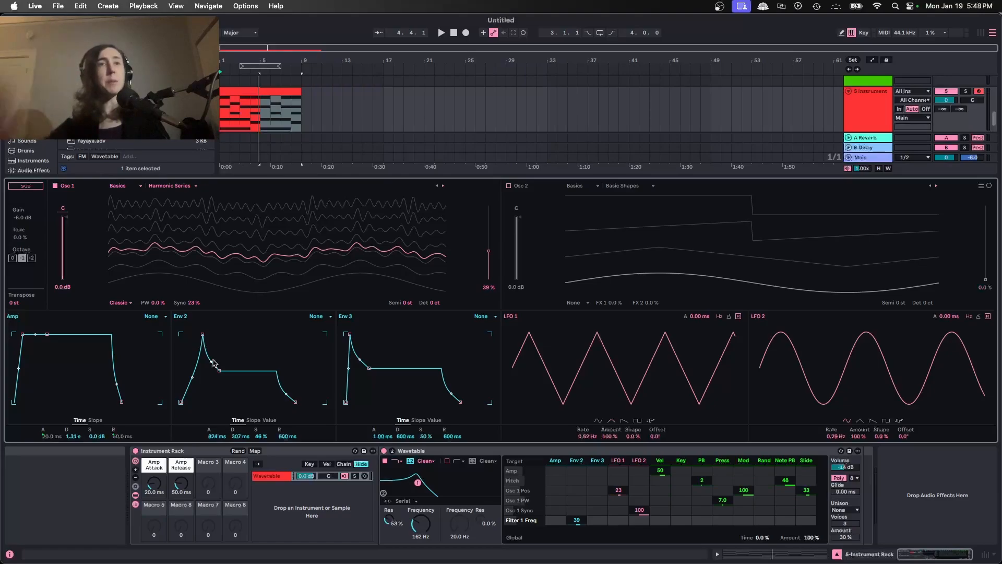
{"action": "key", "text": "space"}
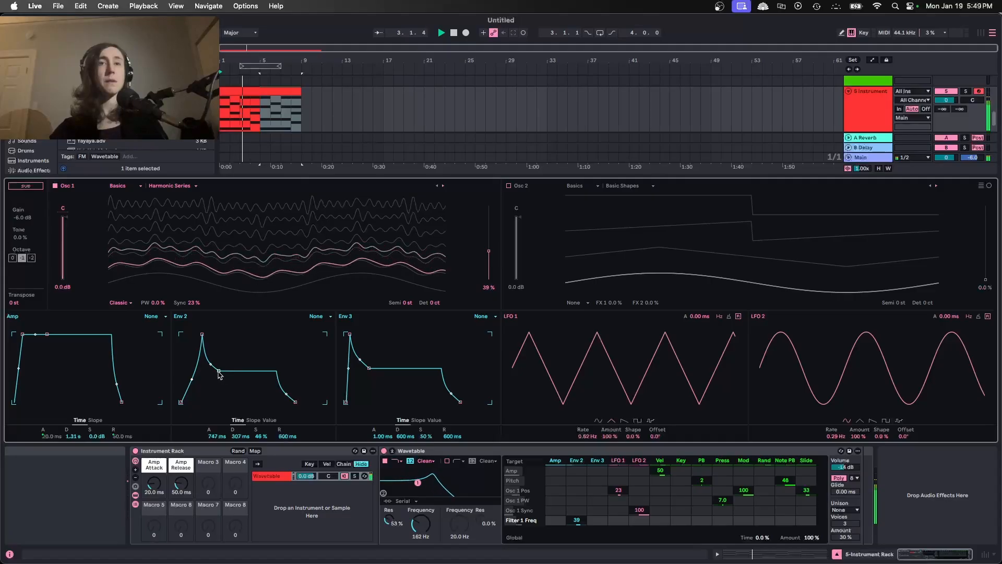
{"action": "key", "text": "space"}
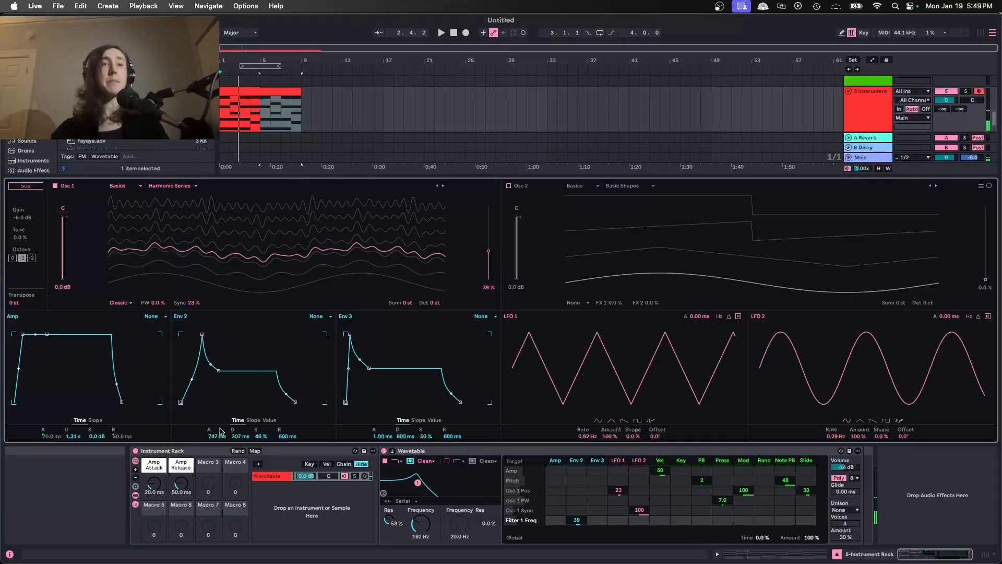
- Map Env 2's attack to the Amp Attack macro, rename that macro Attack, and set it to 408 ms
{"action": "right_click", "coordinate": [220, 431]}
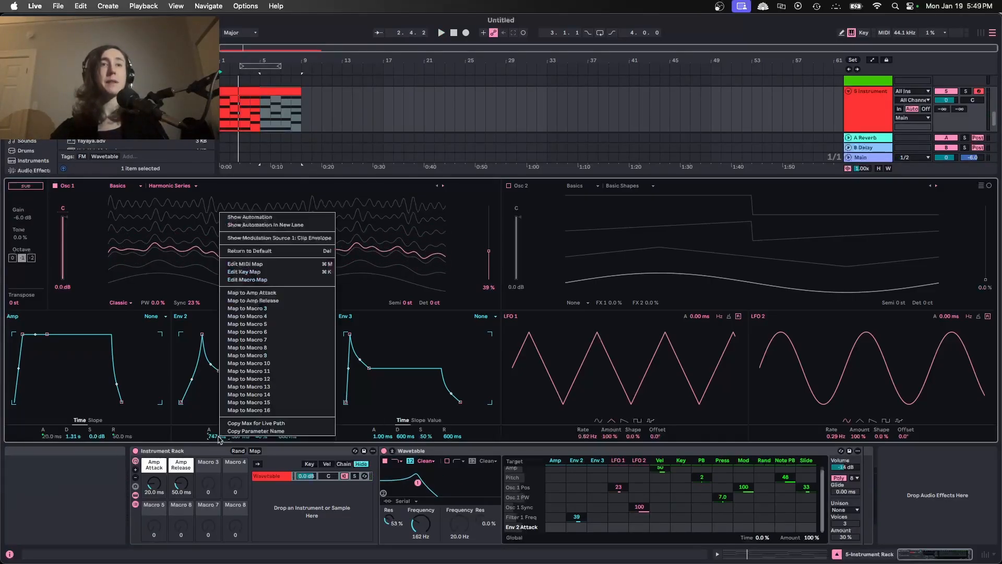
{"action": "left_click", "coordinate": [278, 294]}
{"action": "right_click", "coordinate": [158, 462]}
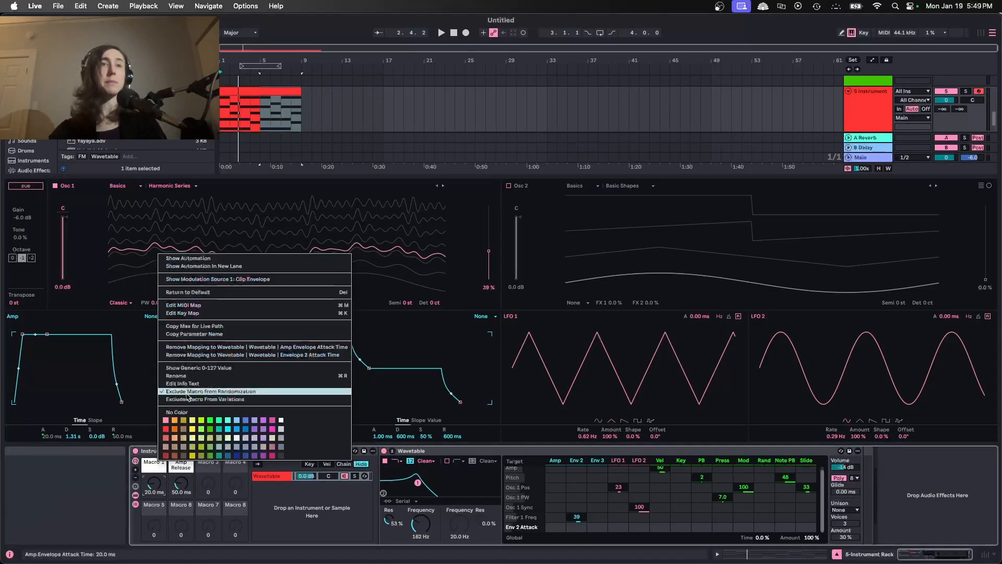
{"action": "left_click", "coordinate": [195, 376]}
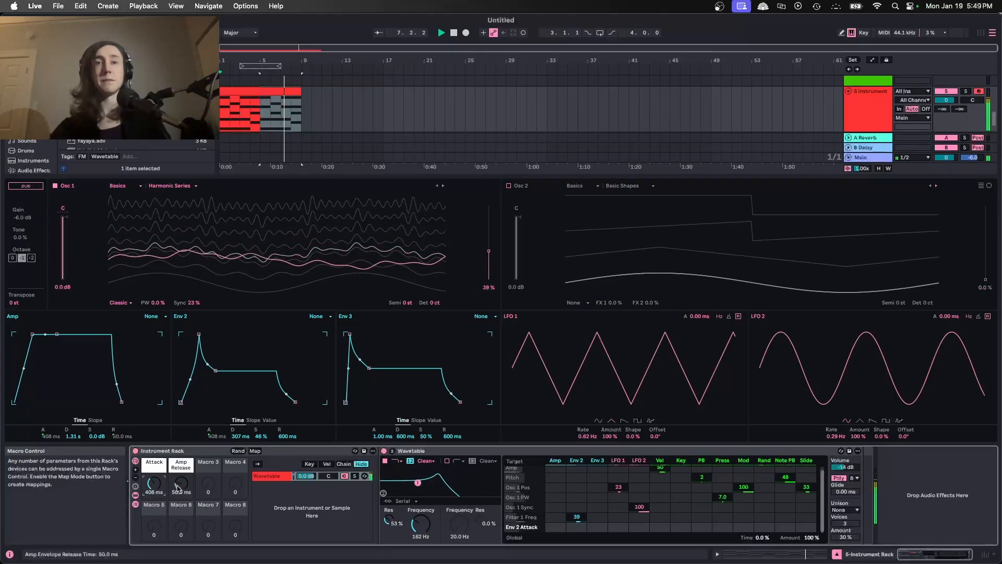
- Set the Amp Release macro to 63.8 ms and give filter 1 the OSR circuit with 4.69 dB of drive
{"action": "left_click_drag", "start_coordinate": [178, 487], "coordinate": [178, 486]}
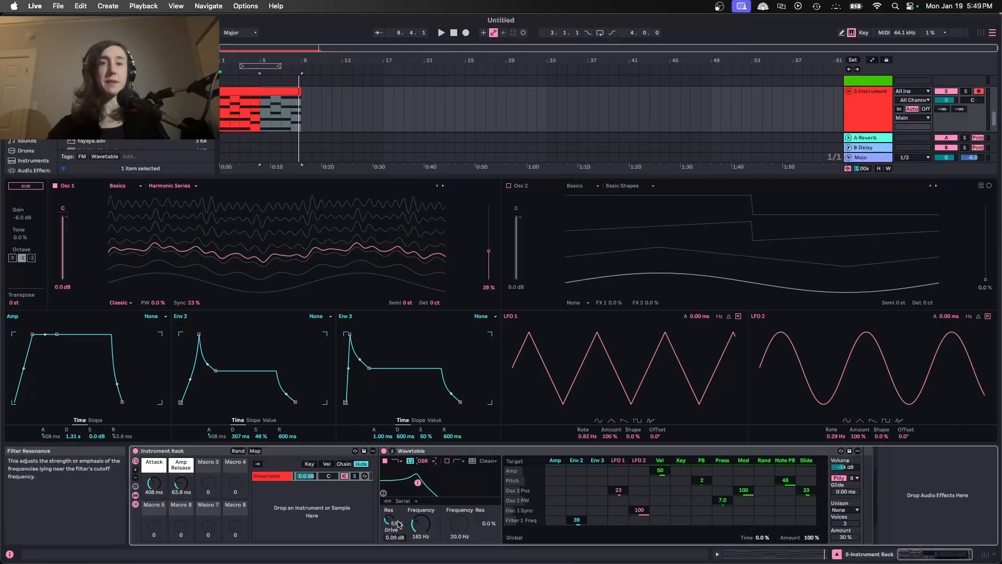
{"action": "left_click_drag", "start_coordinate": [394, 540], "coordinate": [395, 533]}
{"action": "key", "text": "space"}
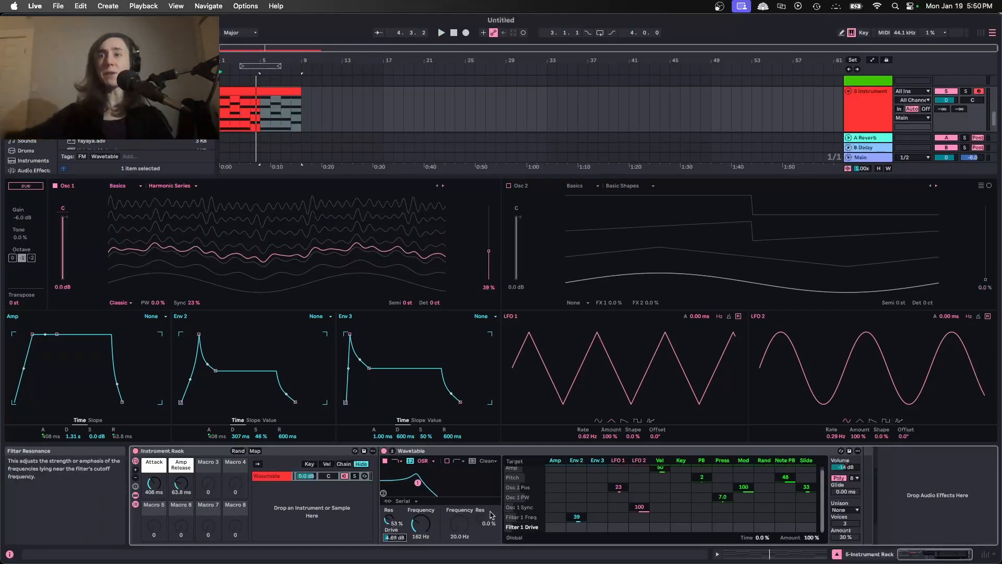
- Search the browser for delay and place the Delay effect after Wavetable inside the Instrument Rack
{"action": "left_click", "coordinate": [105, 48]}
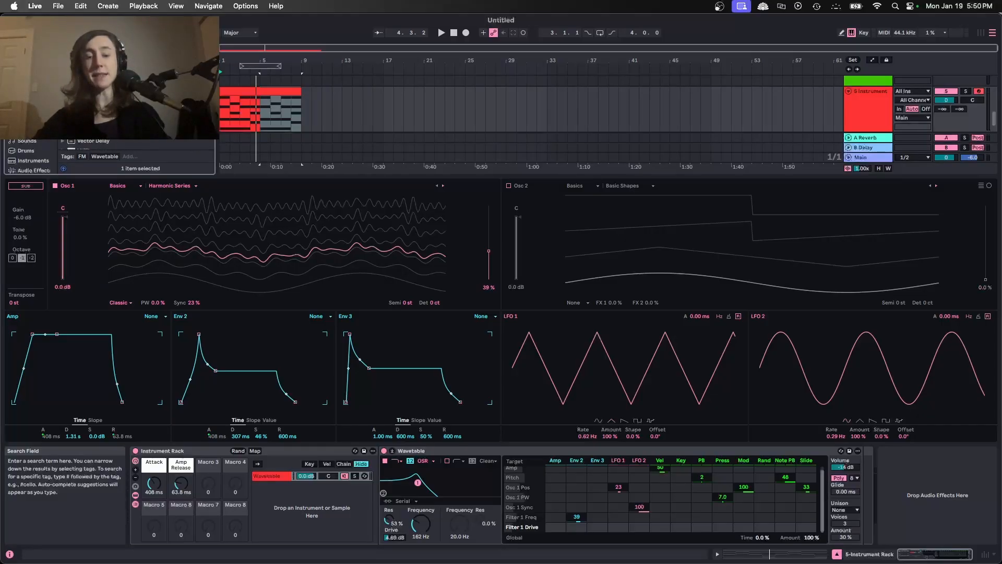
{"action": "type", "text": "delay"}
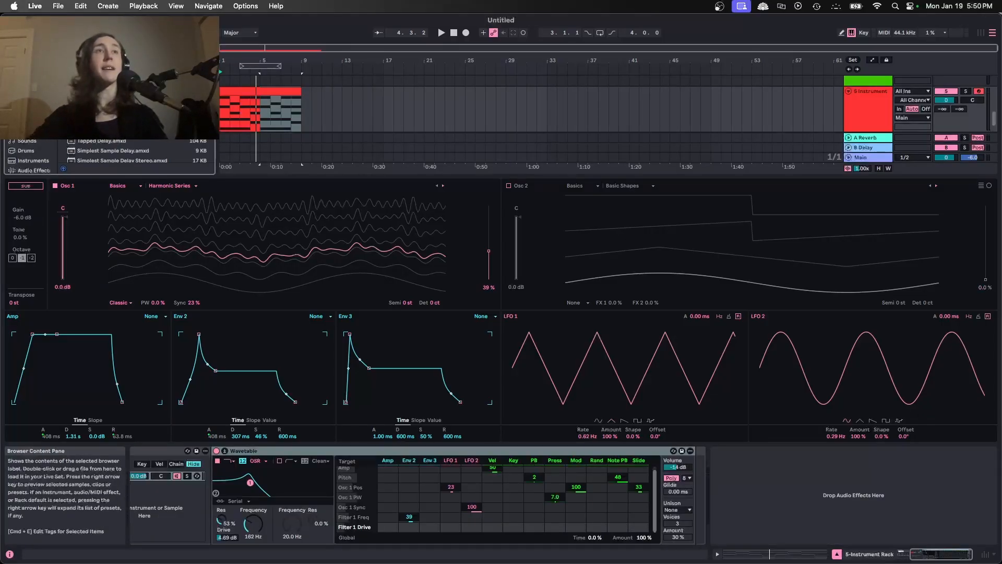
{"action": "double_click", "coordinate": [94, 81]}
{"action": "left_click_drag", "start_coordinate": [725, 452], "coordinate": [708, 474]}
- Set the Delay to 33% dry/wet, 26% feedback, and time 2 on both channels with offsets of -4.7% left and 4.2% right
{"action": "key", "text": "space"}
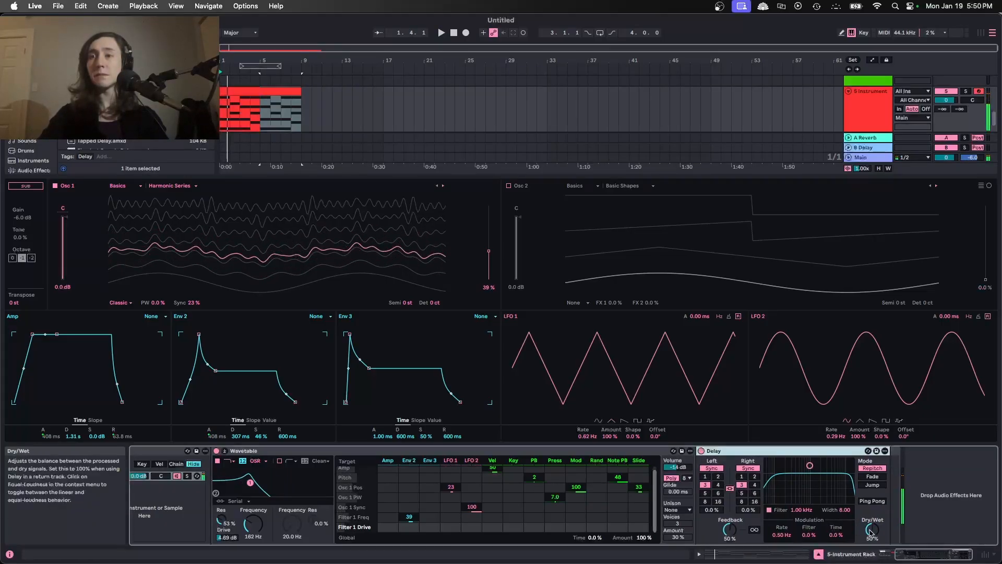
{"action": "left_click_drag", "start_coordinate": [876, 537], "coordinate": [876, 545]}
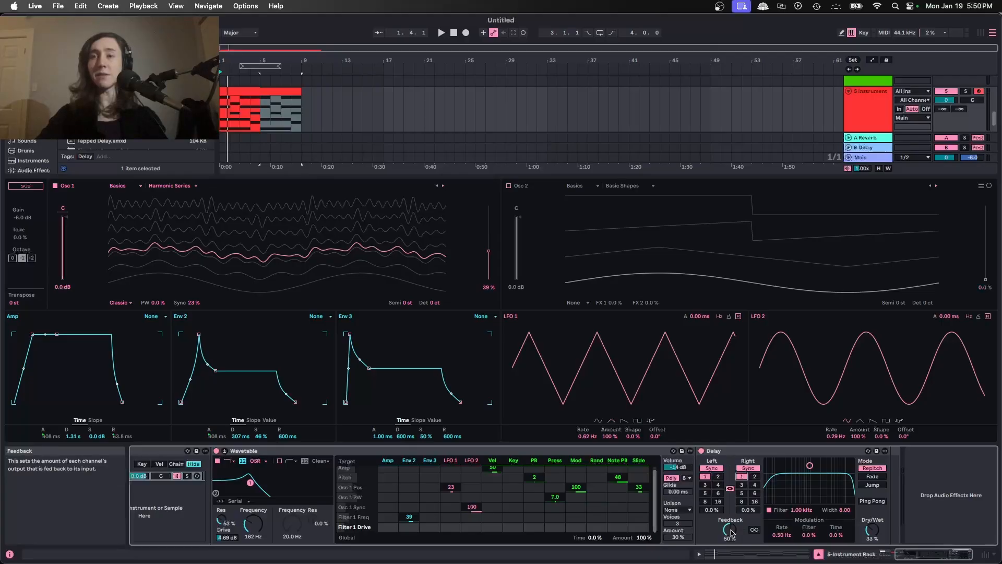
{"action": "key", "text": "space"}
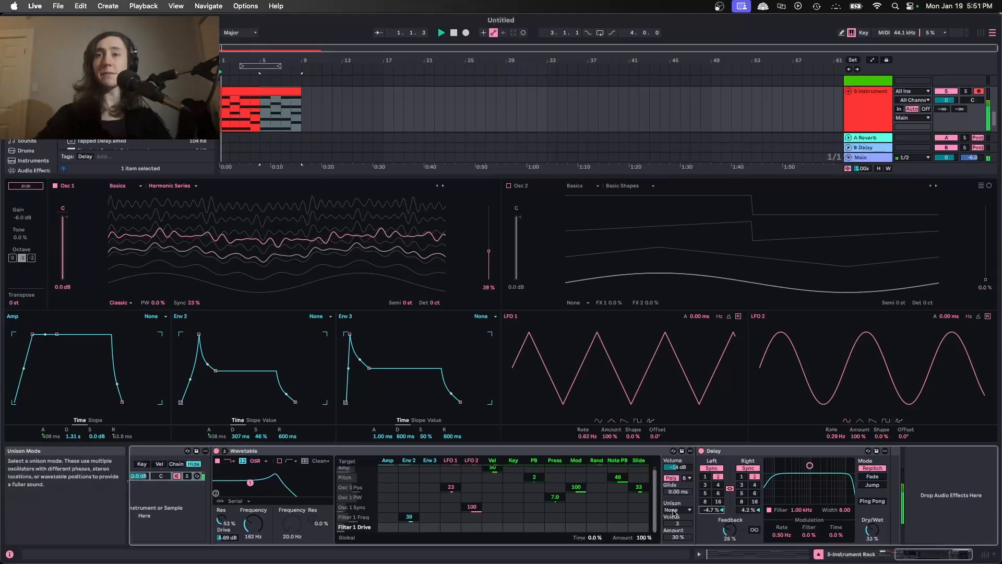
{"action": "key", "text": "space"}
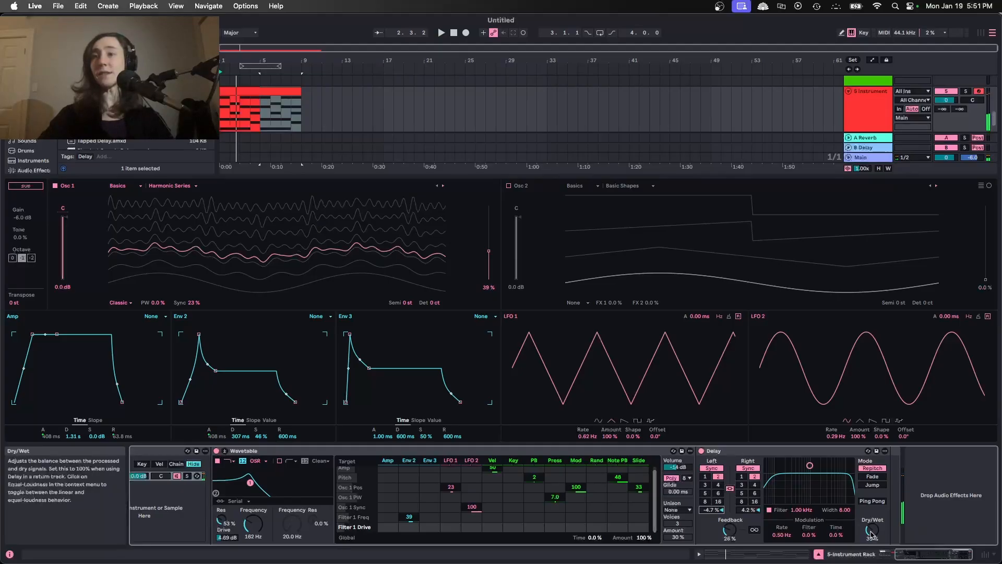
- Move the Delay's filter to about 6.51 kHz with a width of 7.43 and lower its dry/wet to 20%
{"action": "left_click_drag", "start_coordinate": [809, 465], "coordinate": [837, 468]}
{"action": "key", "text": "space"}
- Map the Delay's feedback to Macro 3 and set it to 34% while playing the clip
{"action": "right_click", "coordinate": [729, 530]}
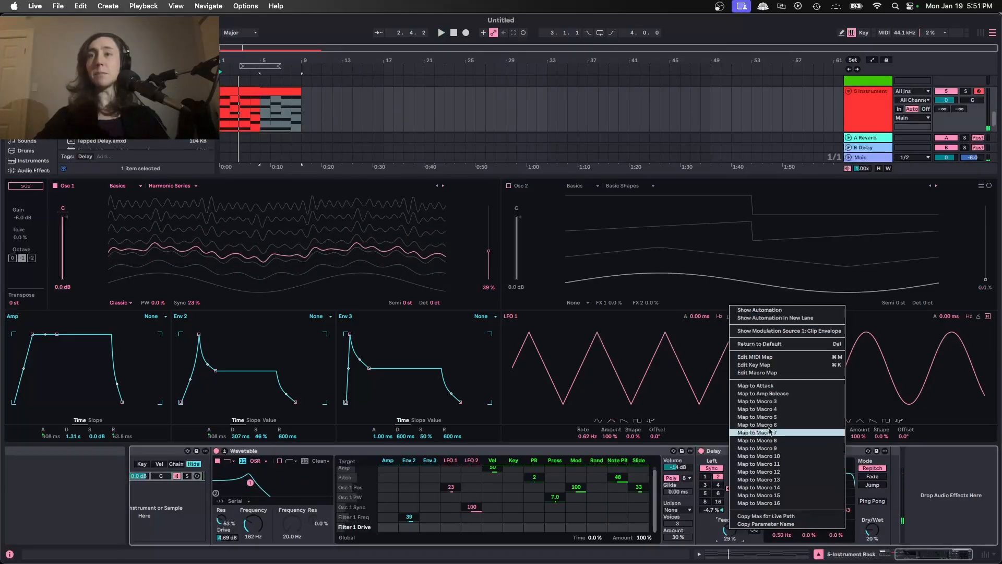
{"action": "left_click", "coordinate": [778, 402]}
{"action": "key", "text": "space"}
{"action": "scroll", "coordinate": [530, 496], "scroll_direction": "left", "scroll_amount": 5}
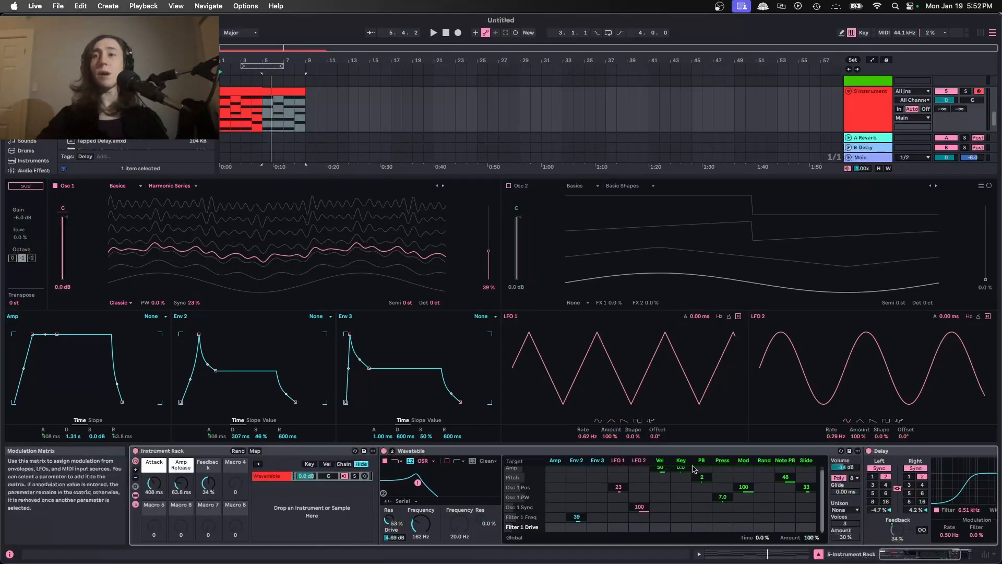
{"action": "scroll", "coordinate": [704, 470], "scroll_direction": "right", "scroll_amount": 2}
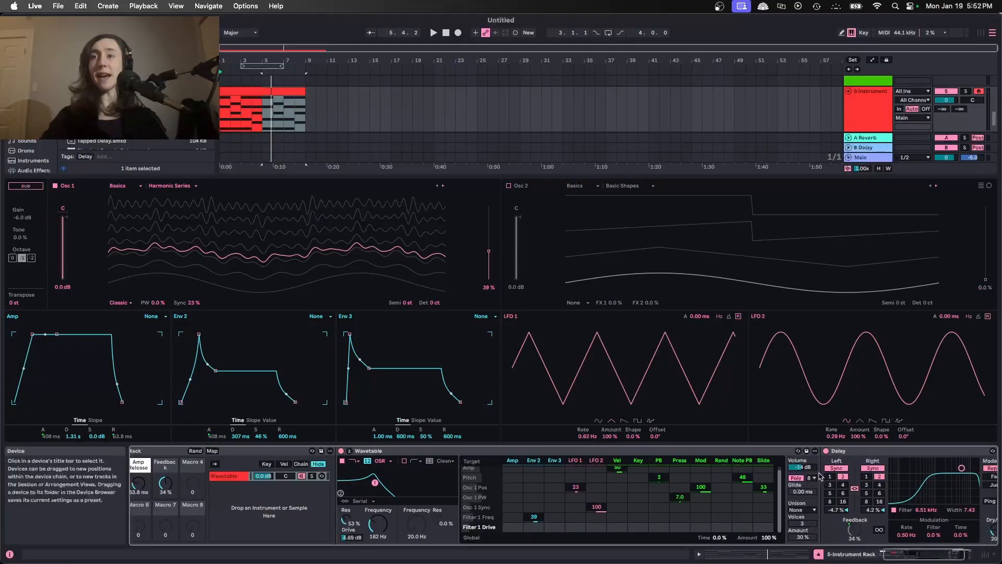
- Set Wavetable's unison mode to Random with 3 voices and an amount of about 82%, and play the clip
{"action": "left_click", "coordinate": [804, 510]}
{"action": "left_click", "coordinate": [806, 501]}
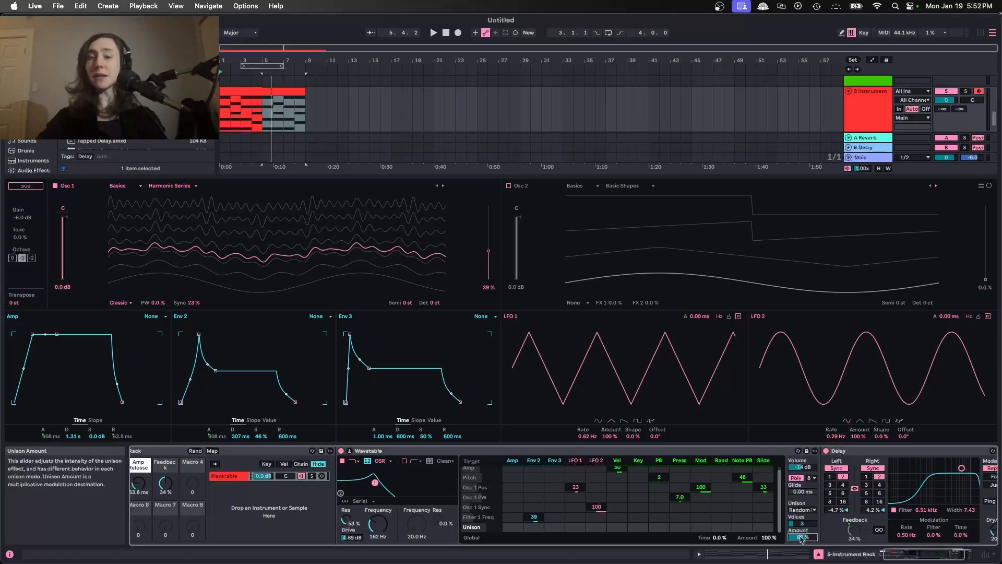
{"action": "key", "text": "space"}
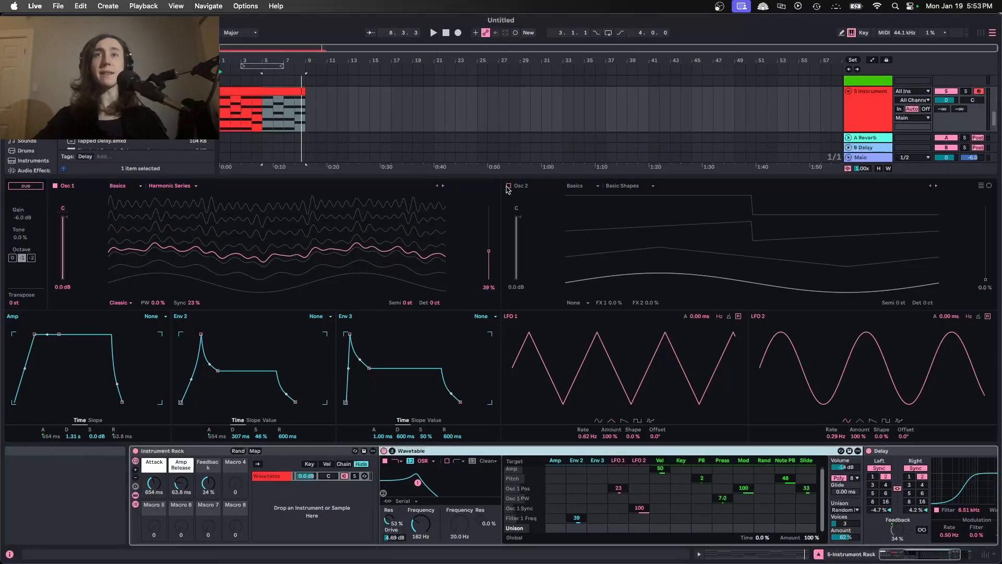
- Try the Swept Noise wavetable in oscillator 2 at a position of about 68% with playback, and switch the oscillator off again
{"action": "left_click", "coordinate": [508, 186]}
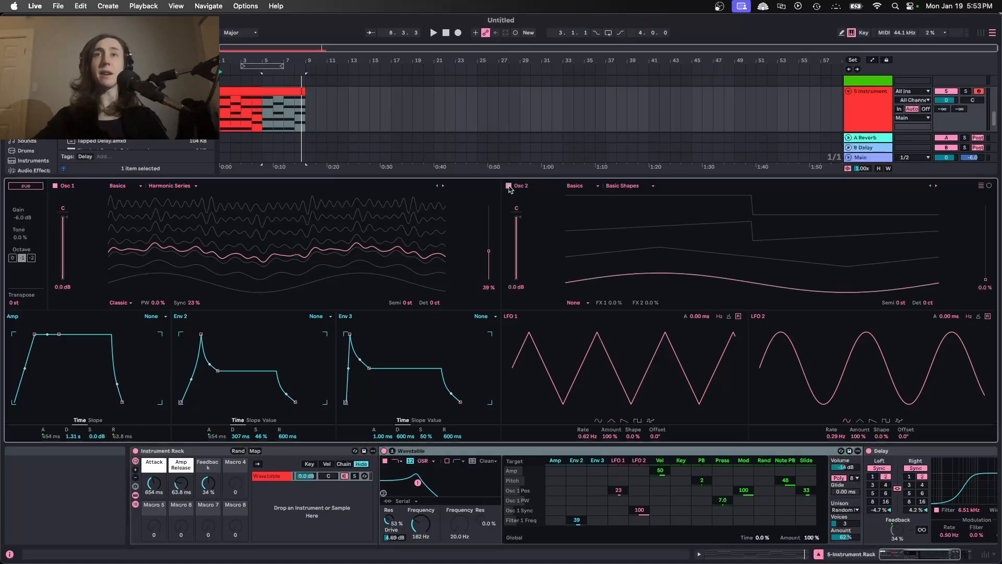
{"action": "left_click", "coordinate": [628, 185]}
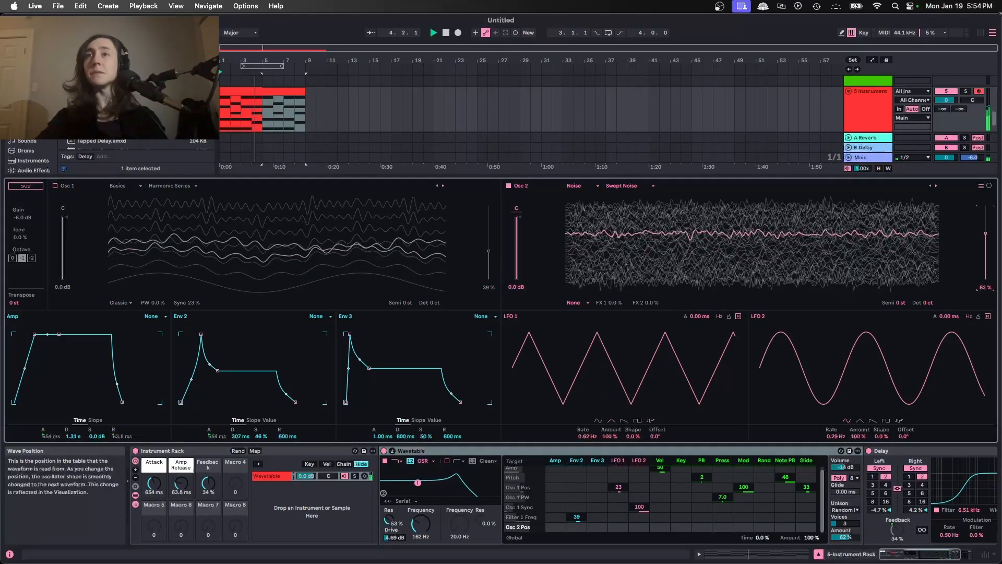
{"action": "key", "text": "space"}
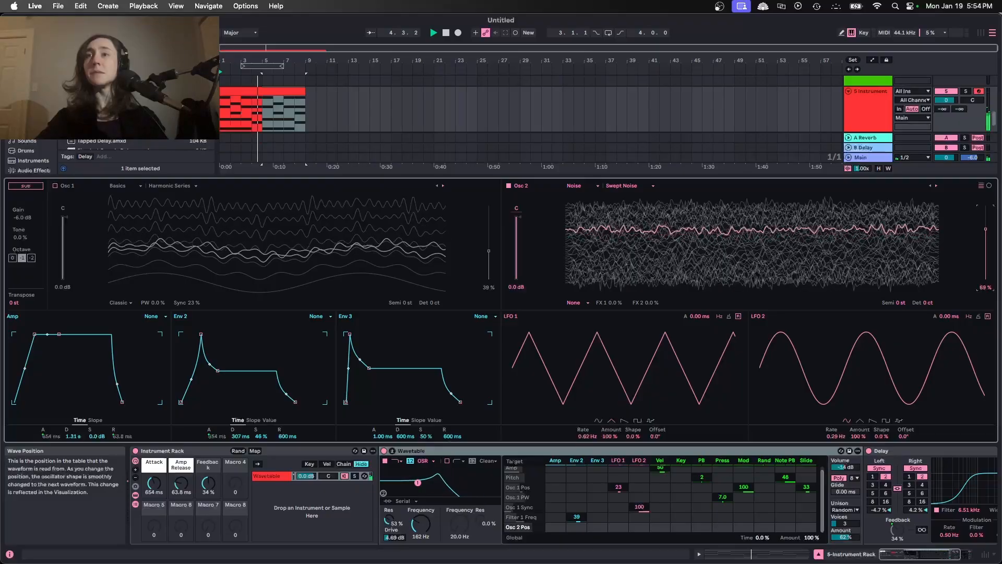
{"action": "left_click_drag", "start_coordinate": [986, 223], "coordinate": [986, 230]}
{"action": "key", "text": "space"}
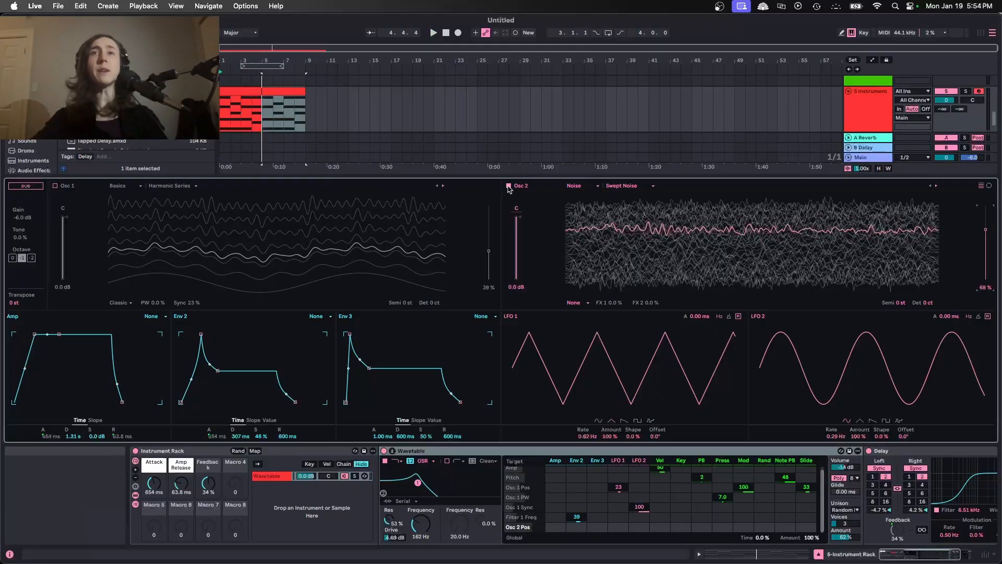
{"action": "left_click", "coordinate": [509, 187]}
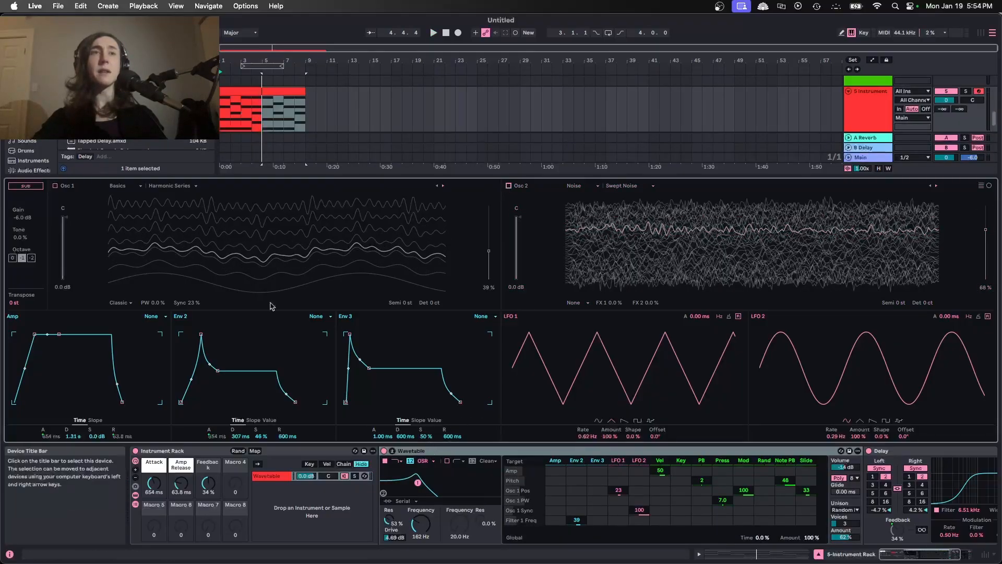
- Find Printer.aif in the Sounds folder, add it to the Instrument Rack as a new chain and solo that chain
{"action": "left_click", "coordinate": [115, 48]}
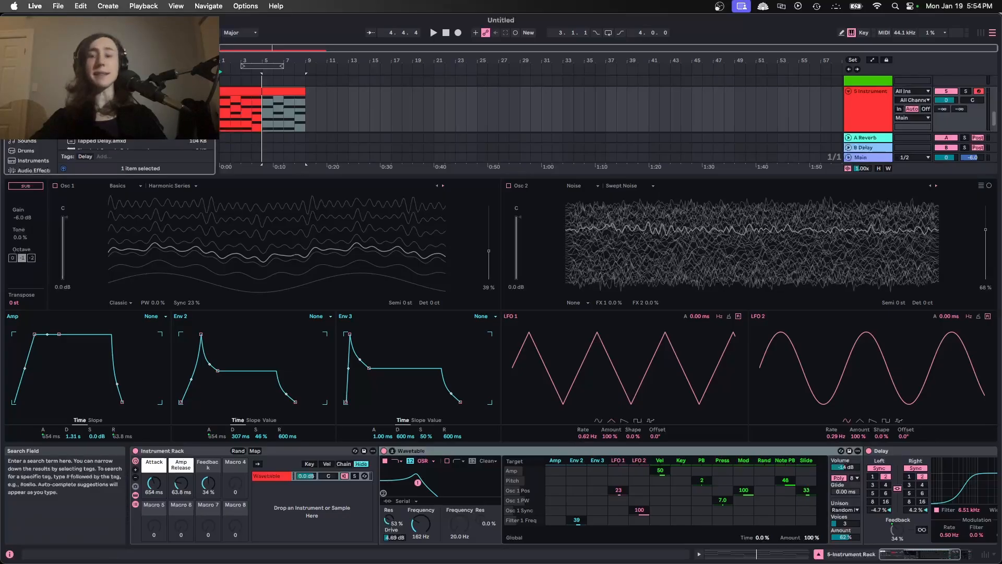
{"action": "scroll", "coordinate": [29, 149], "scroll_direction": "down", "scroll_amount": 5}
{"action": "left_click", "coordinate": [27, 148]}
{"action": "left_click", "coordinate": [104, 115]}
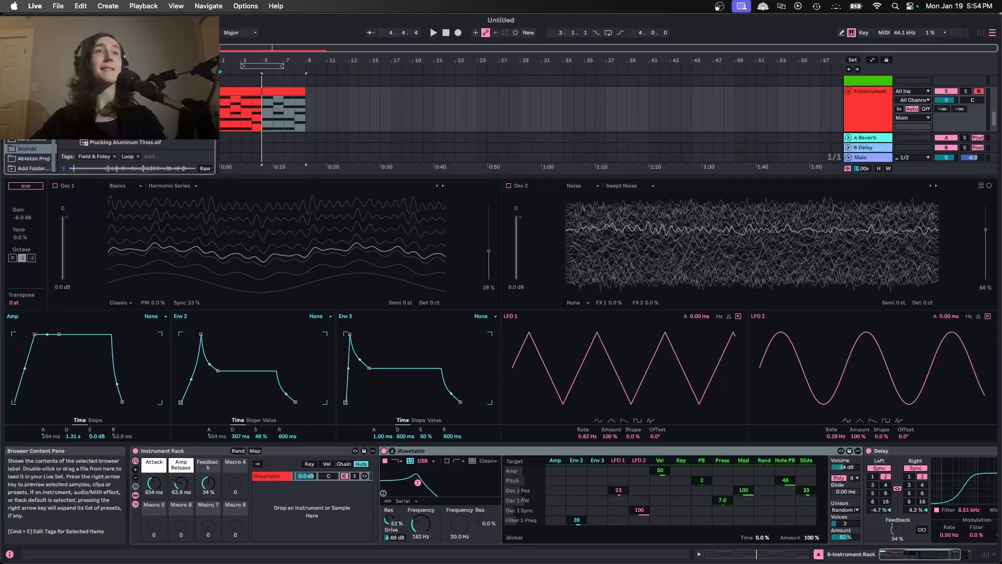
{"action": "left_click_drag", "start_coordinate": [146, 192], "coordinate": [308, 507]}
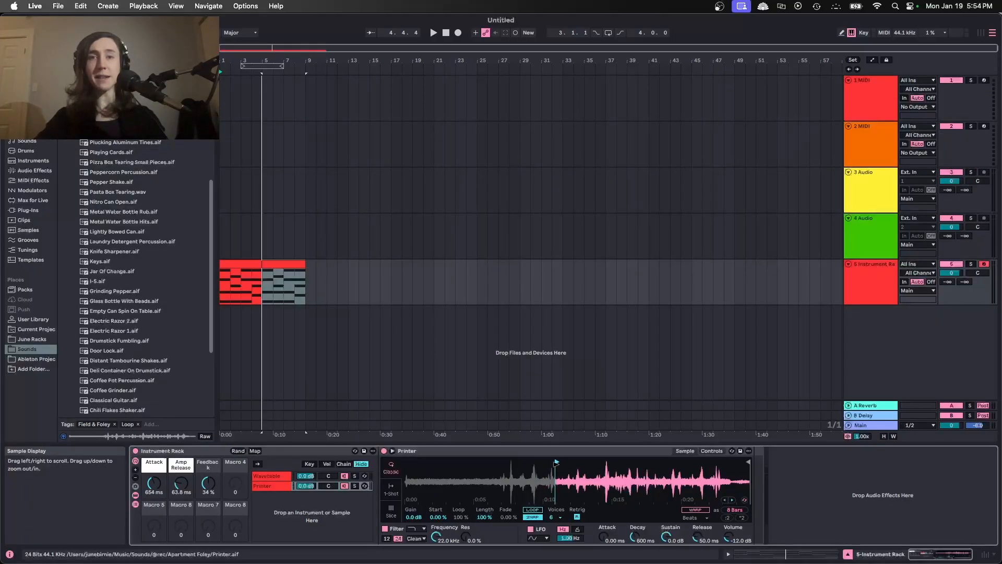
{"action": "left_click", "coordinate": [354, 485]}
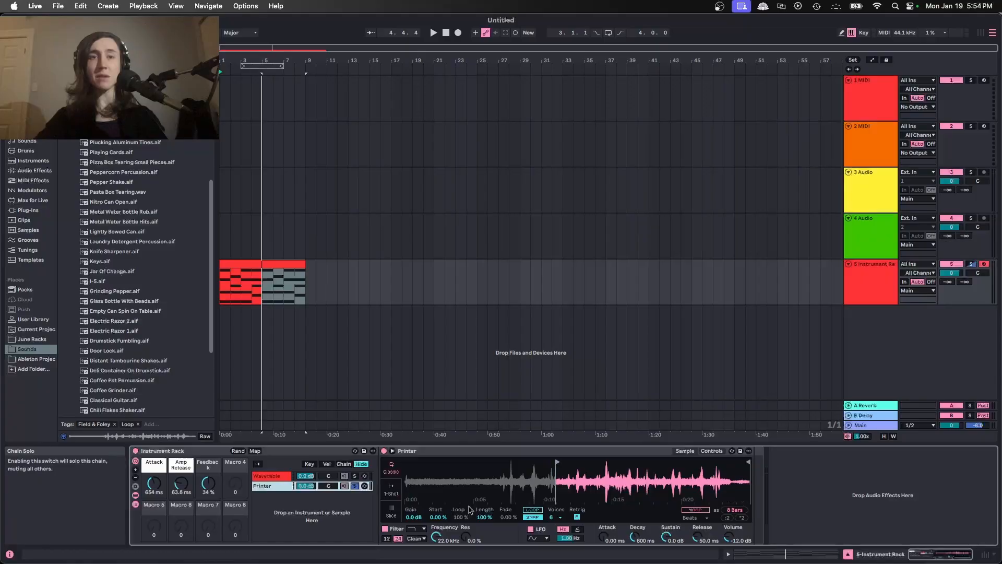
- Convert the Printer chain's Simpler to Sampler and set its key tracking scale to 0%
{"action": "right_click", "coordinate": [503, 452]}
{"action": "left_click", "coordinate": [542, 431]}
{"action": "left_click", "coordinate": [458, 539]}
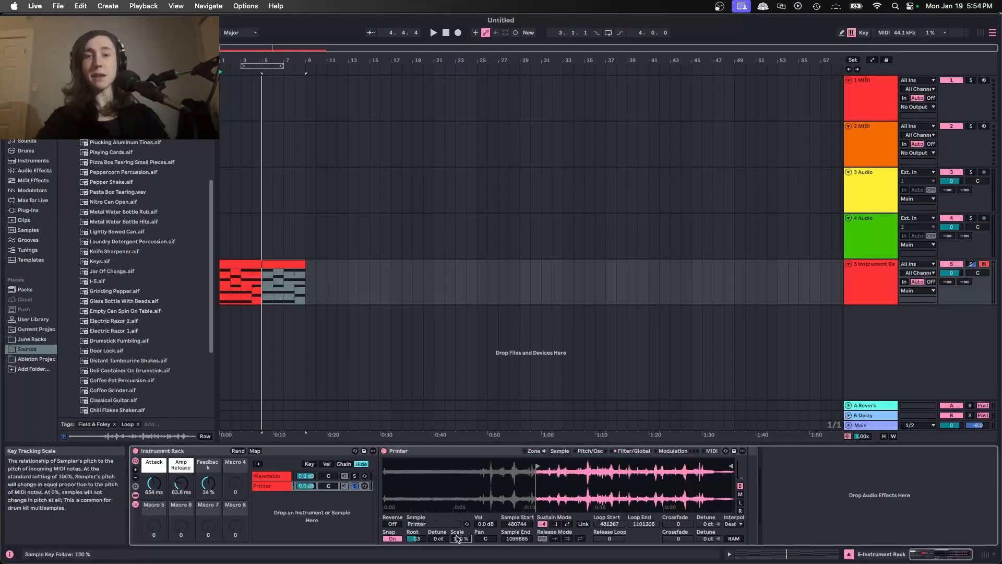
- Limit the Printer Sampler to 1 voice and map its volume envelope attack to the Attack macro
{"action": "left_click", "coordinate": [634, 450]}
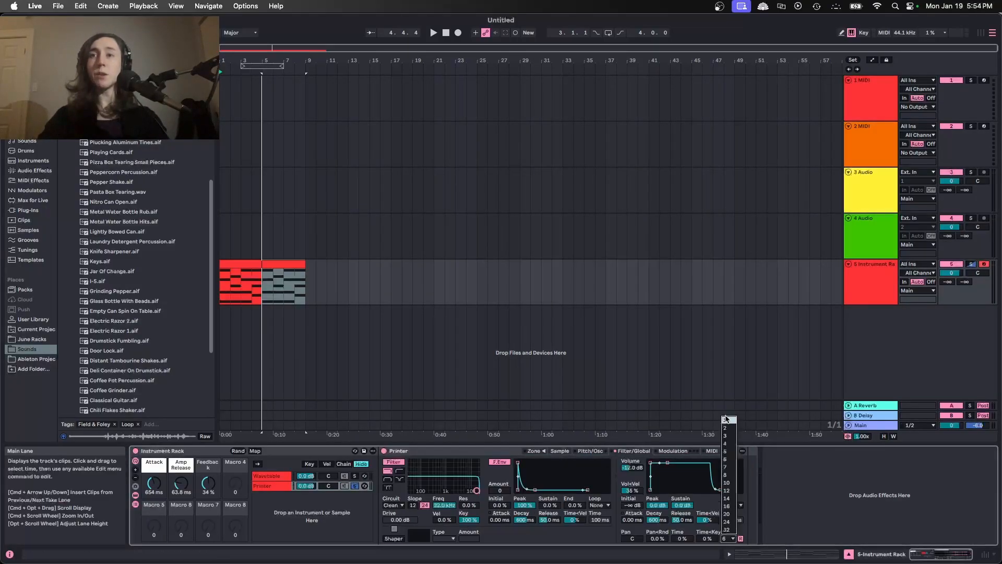
{"action": "right_click", "coordinate": [633, 519]}
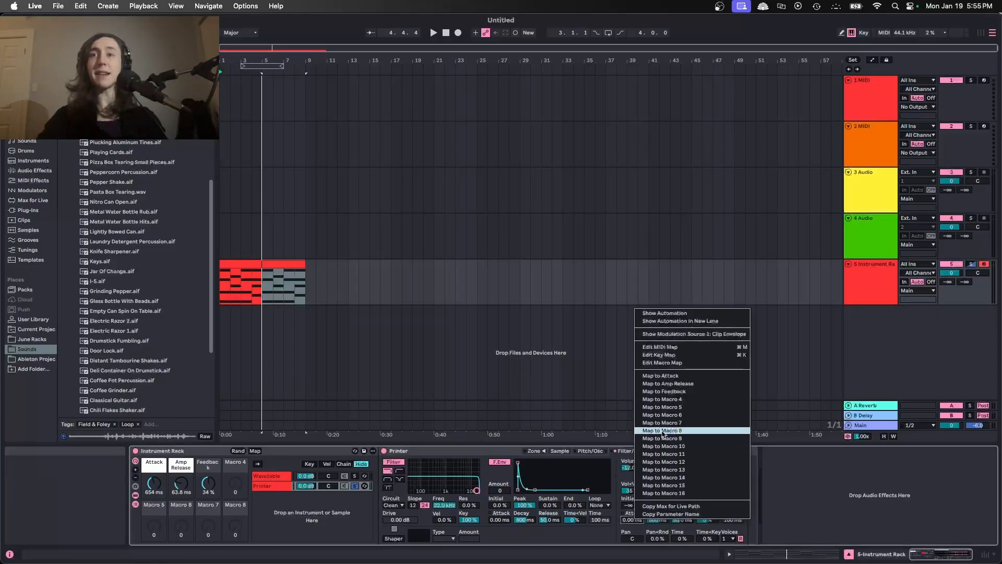
{"action": "left_click", "coordinate": [674, 376]}
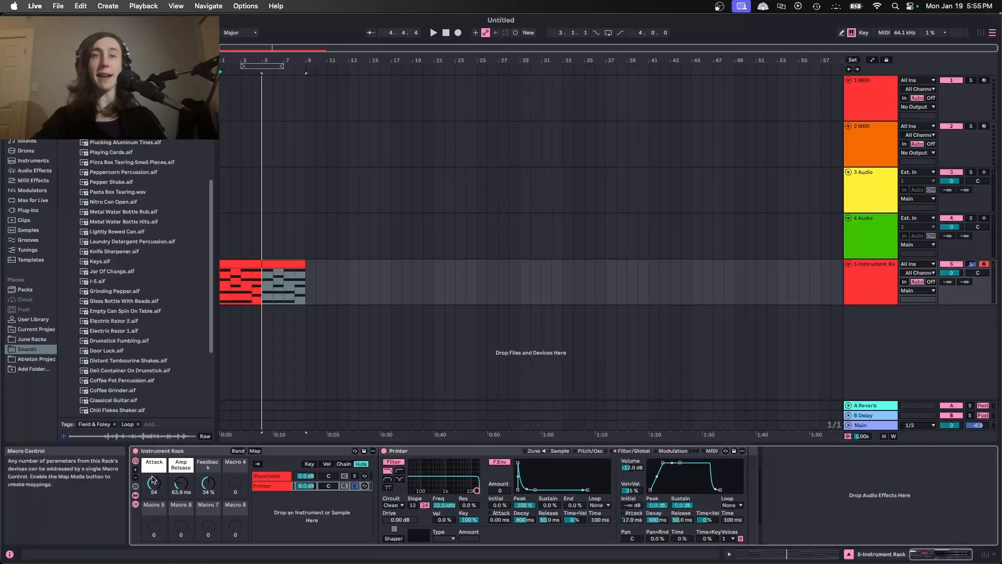
- Loop the Printer sample's sustain from 786340 to 844625, with the sample start at 777833, and audition it
{"action": "key", "text": "space"}
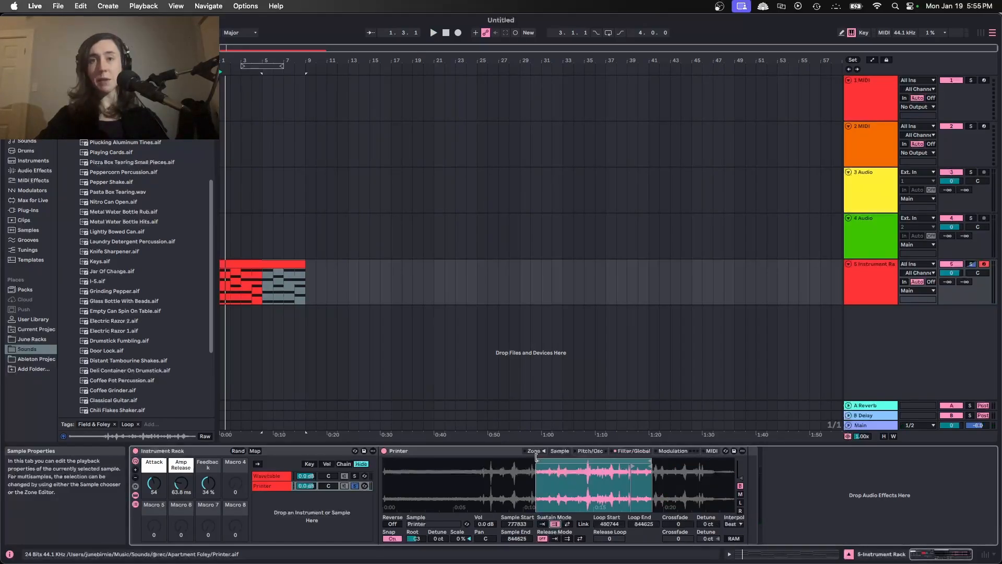
{"action": "left_click_drag", "start_coordinate": [537, 460], "coordinate": [635, 464]}
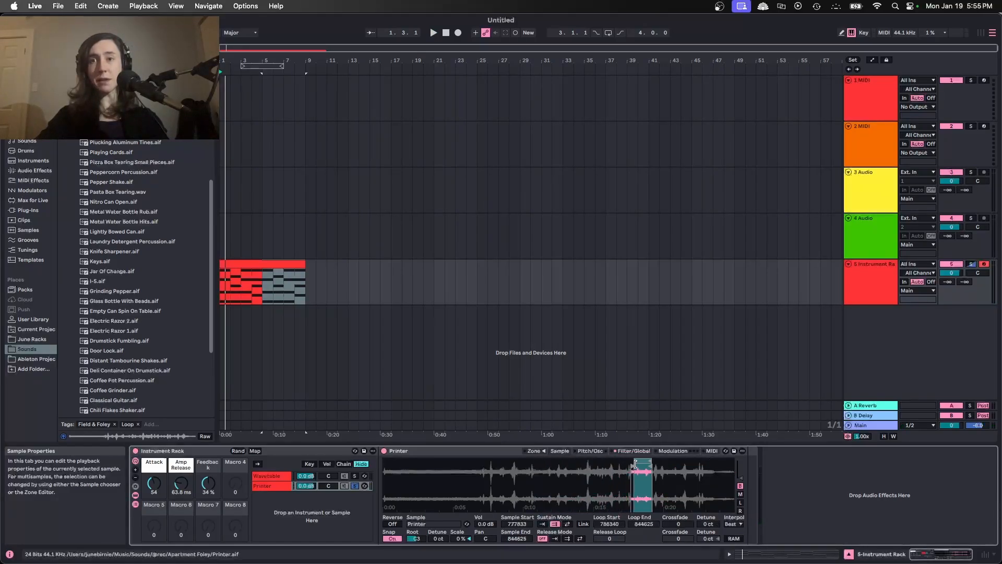
- Give Printer 2 voices and a high-pass filter near 1 kHz with 14% resonance, and play it unsoloed with Wavetable
{"action": "left_click", "coordinate": [634, 451]}
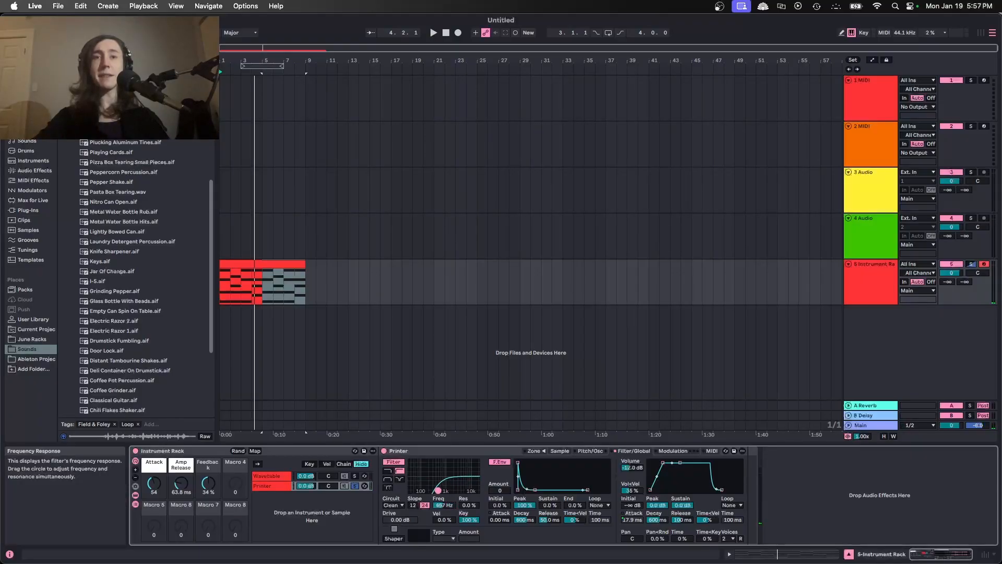
{"action": "key", "text": "space"}
{"action": "left_click_drag", "start_coordinate": [438, 490], "coordinate": [438, 489]}
{"action": "left_click_drag", "start_coordinate": [438, 489], "coordinate": [447, 487]}
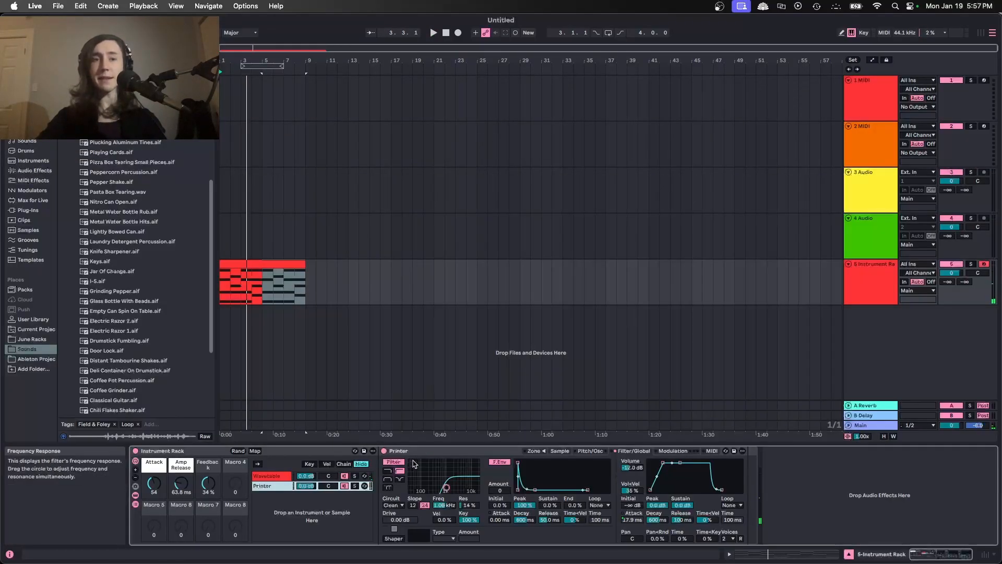
{"action": "key", "text": "space"}
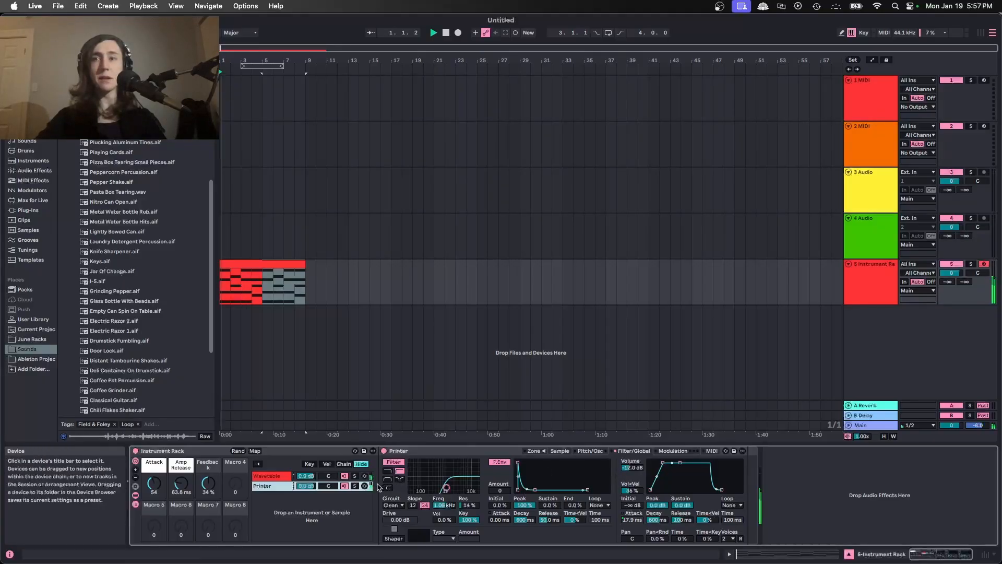
- Nest the Instrument Rack inside another Instrument Rack and map the inner Attack macro to the outer rack's Macro 1
{"action": "left_click", "coordinate": [274, 476]}
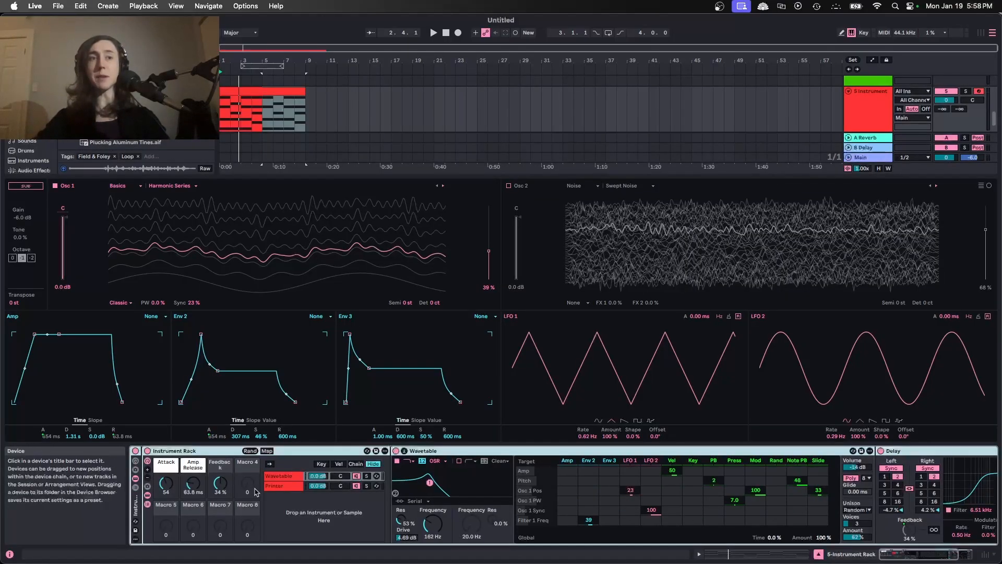
{"action": "right_click", "coordinate": [166, 482]}
{"action": "left_click", "coordinate": [201, 208]}
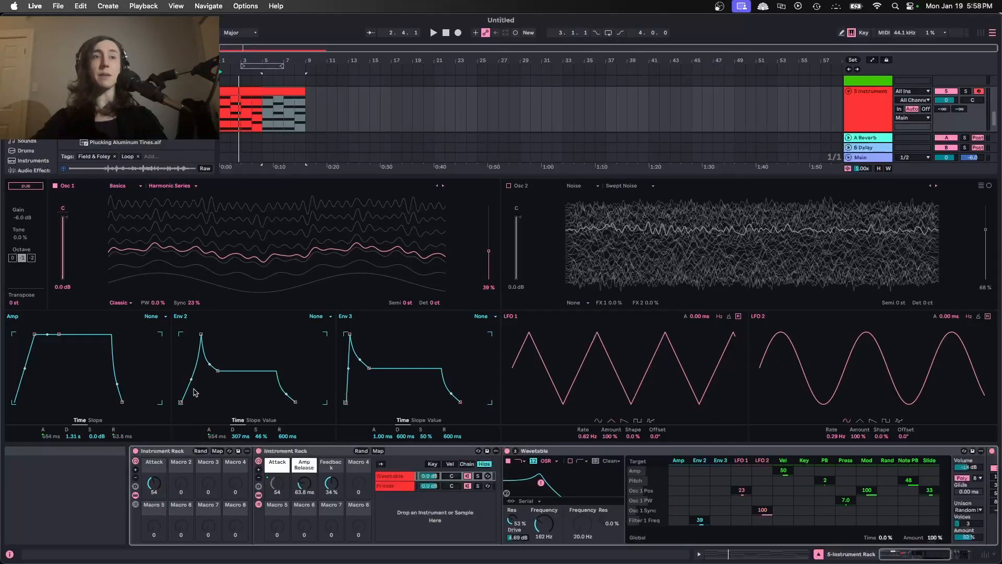
- Unmap the Delay's feedback, move the Delay after the inner rack, and map its feedback to the outer rack's Macro 3
{"action": "scroll", "coordinate": [307, 483], "scroll_direction": "right", "scroll_amount": 5}
{"action": "right_click", "coordinate": [760, 527]}
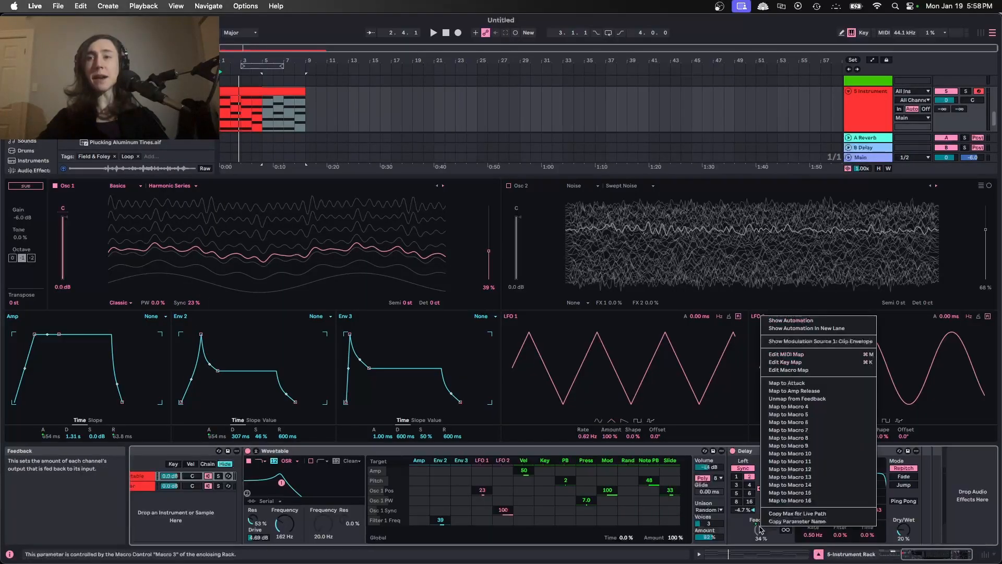
{"action": "left_click", "coordinate": [790, 400]}
{"action": "left_click_drag", "start_coordinate": [814, 451], "coordinate": [932, 469]}
{"action": "right_click", "coordinate": [770, 530]}
{"action": "left_click", "coordinate": [800, 403]}
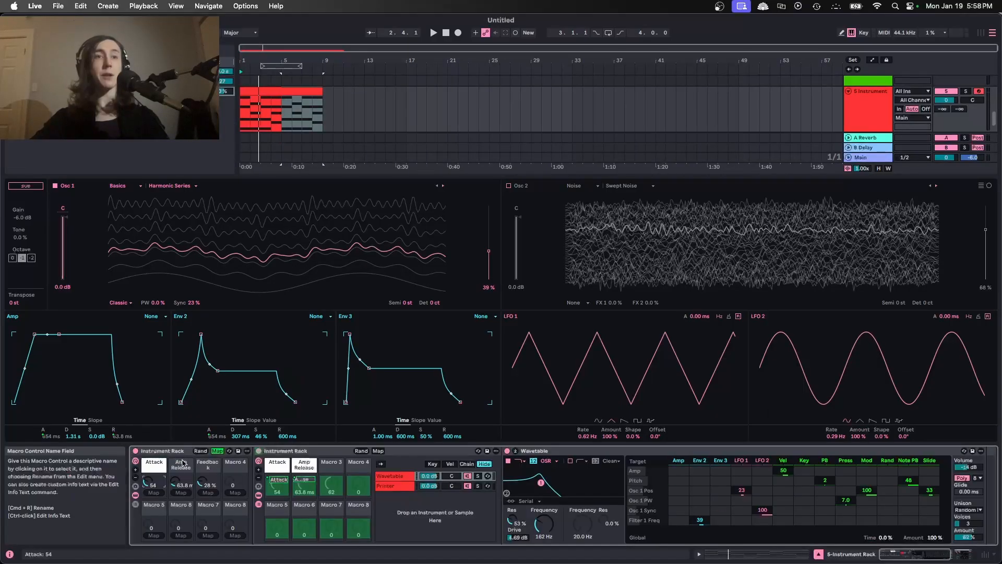
- Color the outer rack's Attack and Amp Release macros white and rename Amp Release to Release
{"action": "right_click", "coordinate": [154, 462]}
{"action": "left_click", "coordinate": [193, 395]}
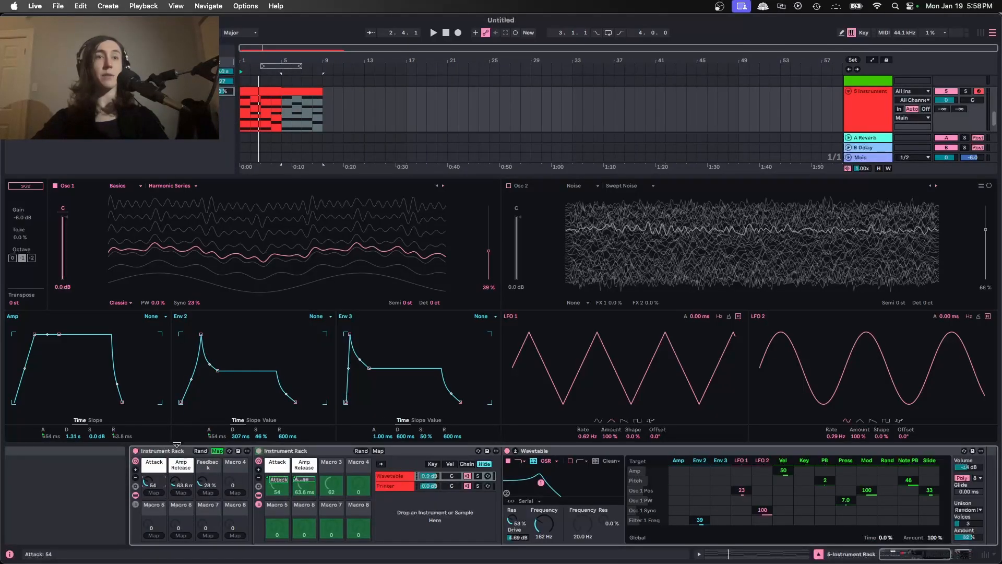
{"action": "right_click", "coordinate": [181, 465]}
{"action": "left_click", "coordinate": [230, 393]}
- Give Printer a 12 dB band-pass filter, a volume of about -24 dB and a volume envelope decay of 4.02 s
{"action": "key", "text": "space"}
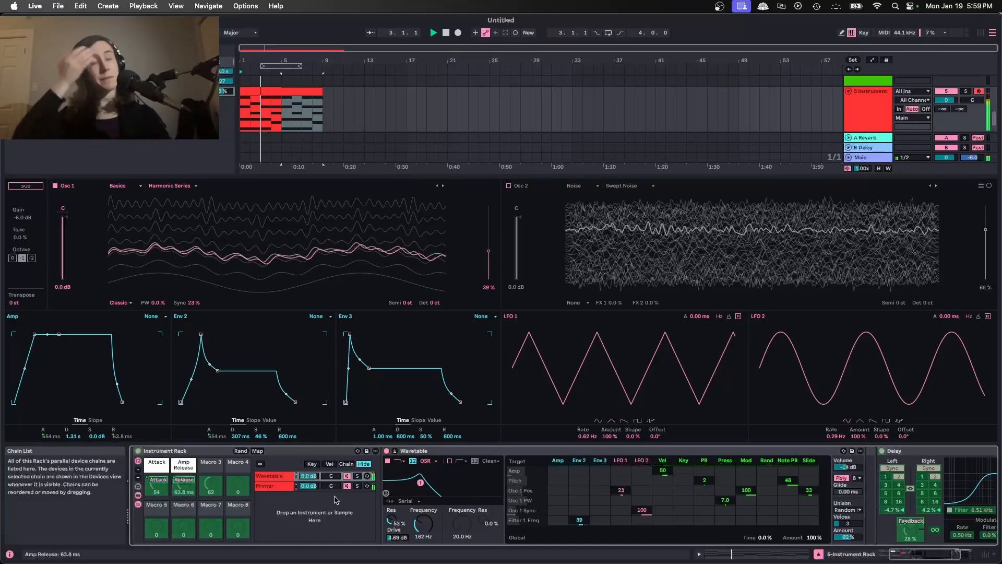
{"action": "key", "text": "space"}
{"action": "left_click", "coordinate": [272, 486]}
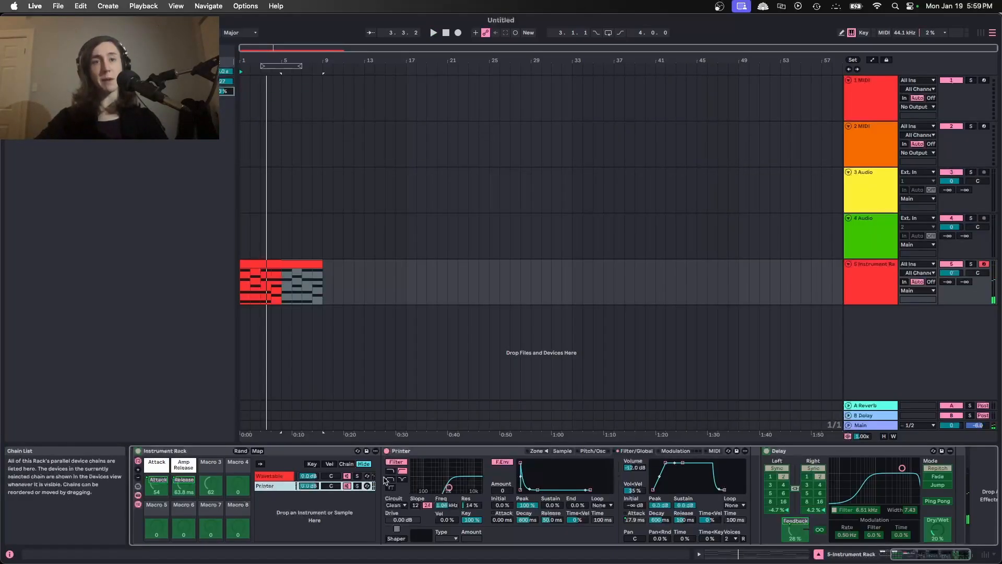
{"action": "left_click", "coordinate": [390, 479]}
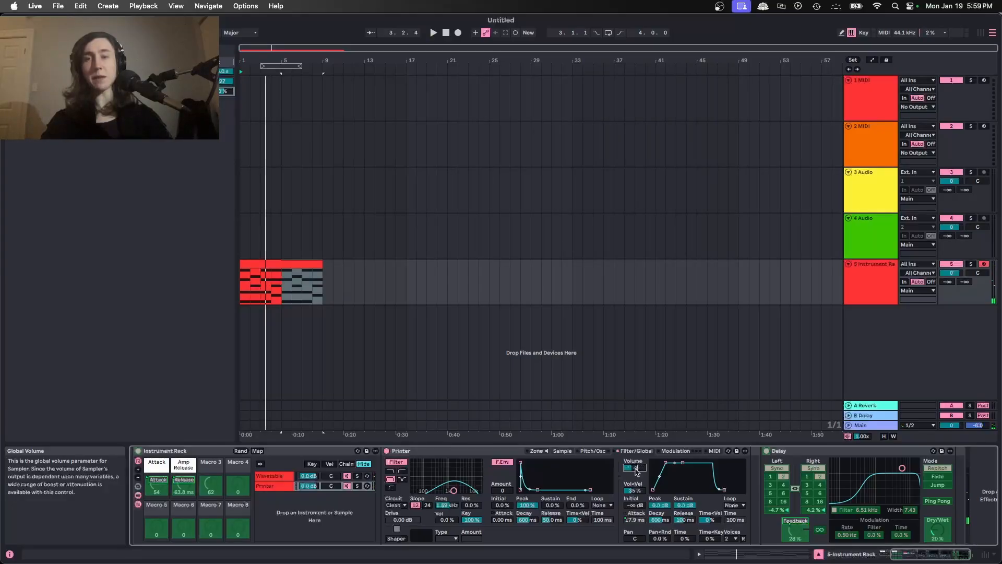
{"action": "key", "text": "space"}
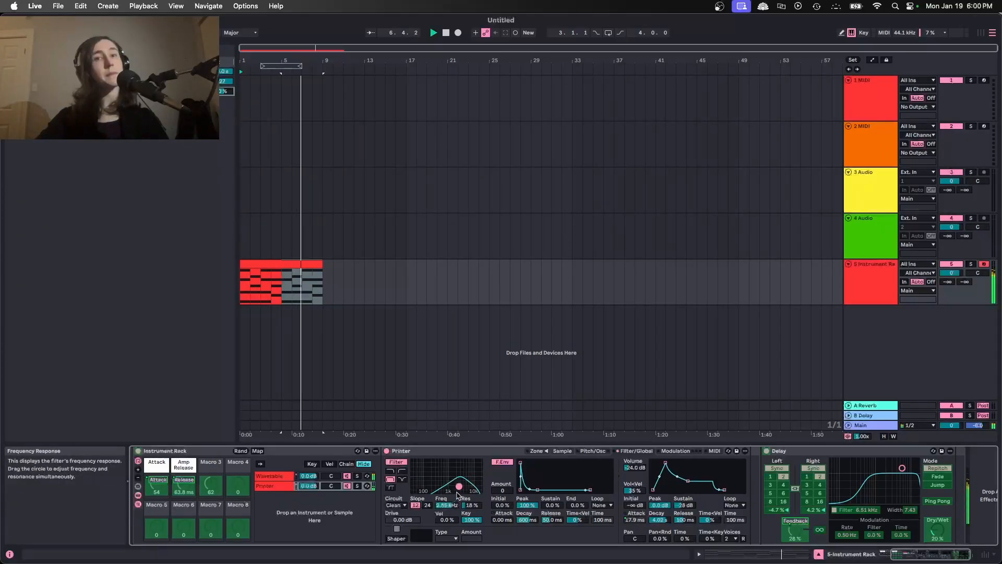
{"action": "left_click_drag", "start_coordinate": [458, 495], "coordinate": [456, 496]}
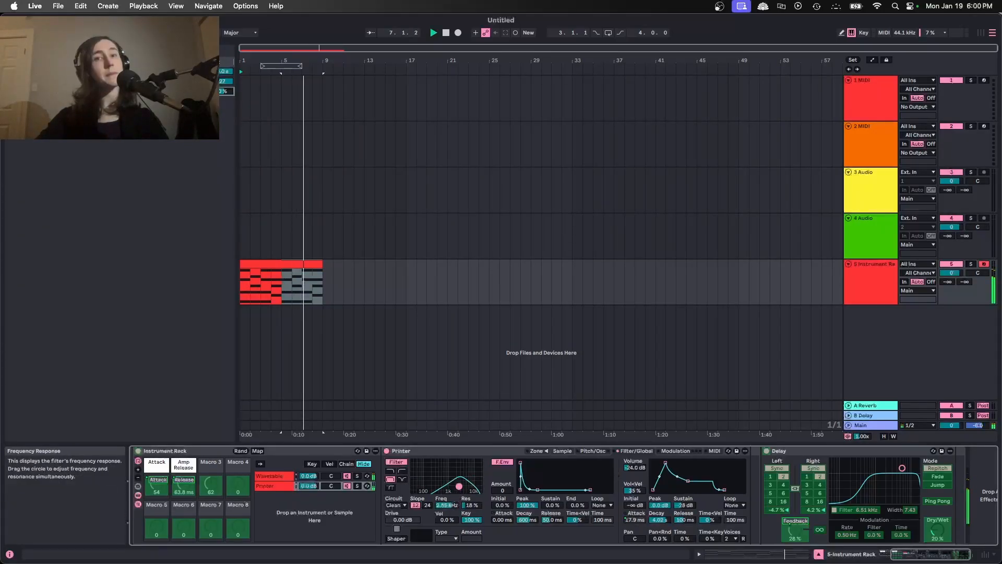
- Move Printer's sample start to 890548 and its sustain loop to 903959–924320 with a 19111 crossfade, and play the clip
{"action": "left_click", "coordinate": [563, 451]}
{"action": "left_click_drag", "start_coordinate": [676, 473], "coordinate": [626, 473]}
{"action": "left_click_drag", "start_coordinate": [686, 462], "coordinate": [597, 466]}
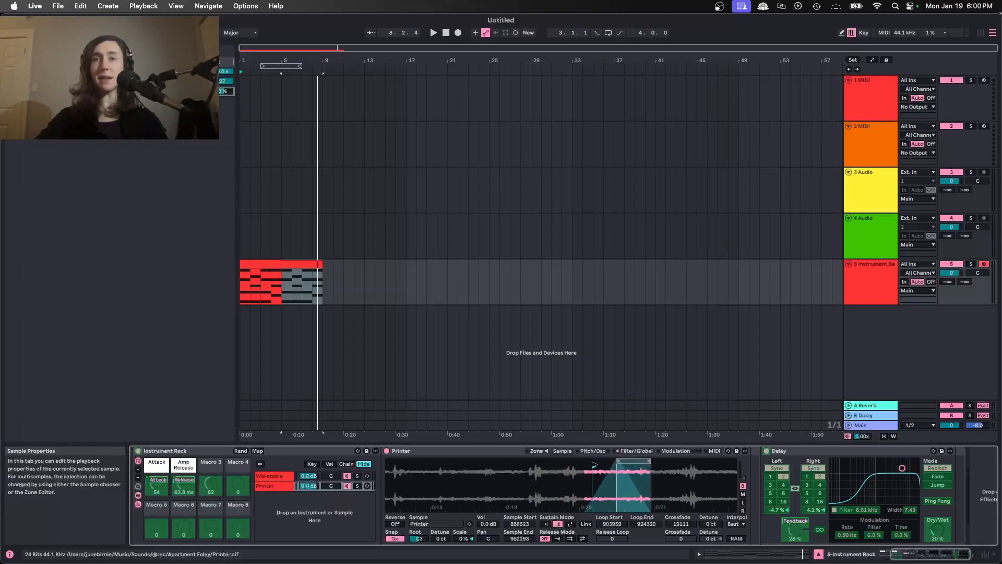
{"action": "key", "text": "space"}
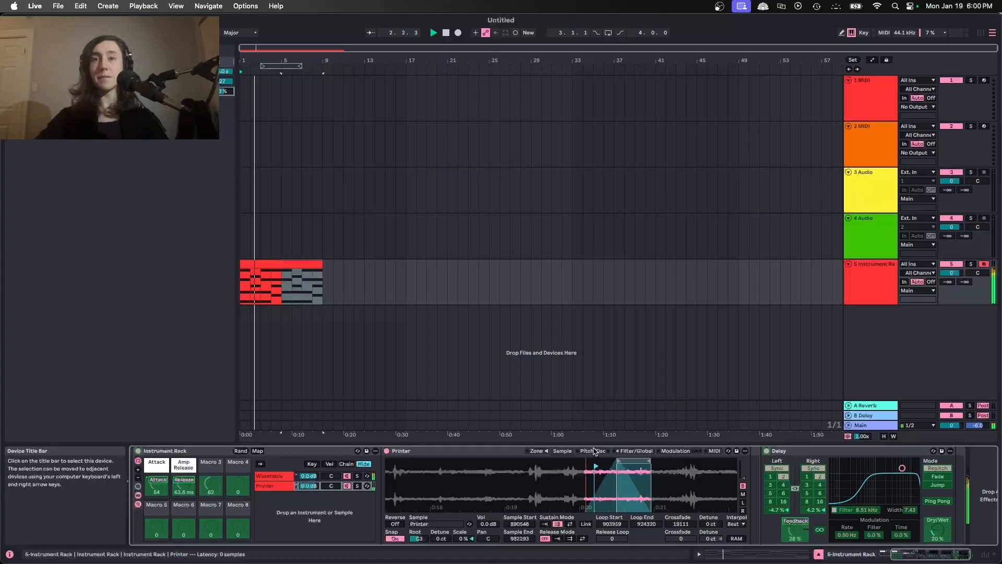
- Edit the mapping range between Printer's volume envelope attack and the inner rack's Attack macro
{"action": "left_click", "coordinate": [620, 453]}
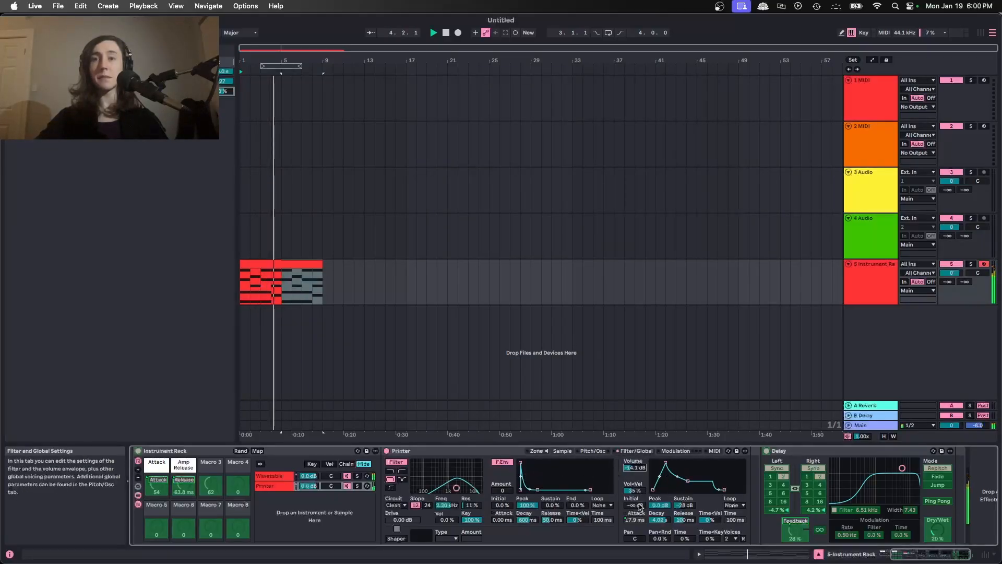
{"action": "key", "text": "space"}
{"action": "left_click", "coordinate": [258, 451]}
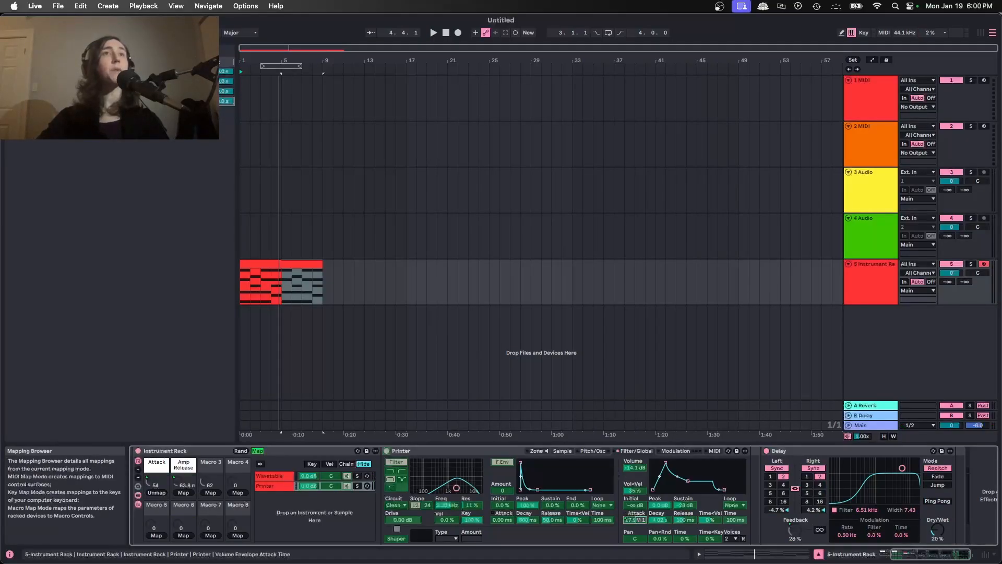
{"action": "left_click", "coordinate": [120, 100]}
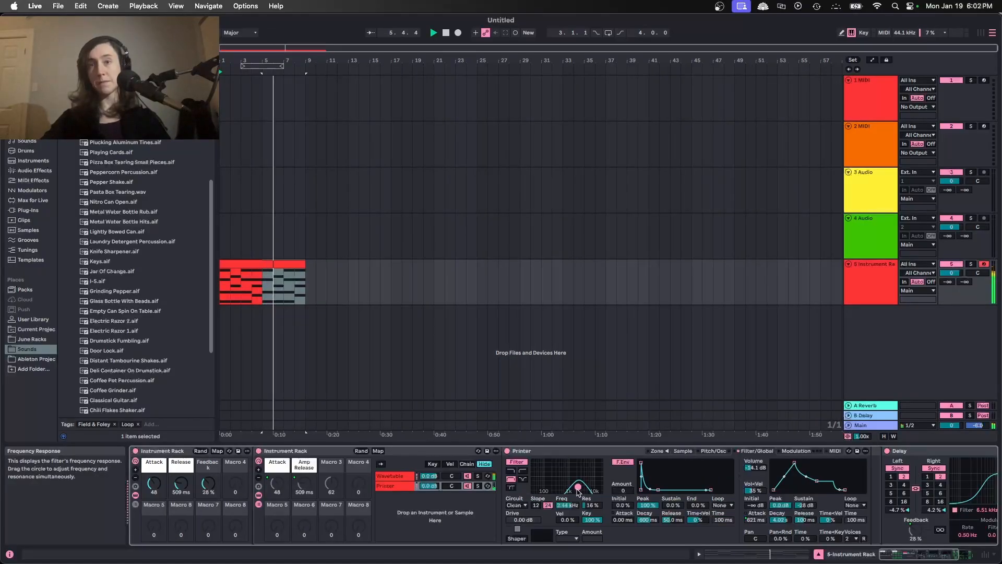
- Set the pan amount of Printer's LFO 1 to 32% and audition the clip
{"action": "left_click", "coordinate": [791, 452]}
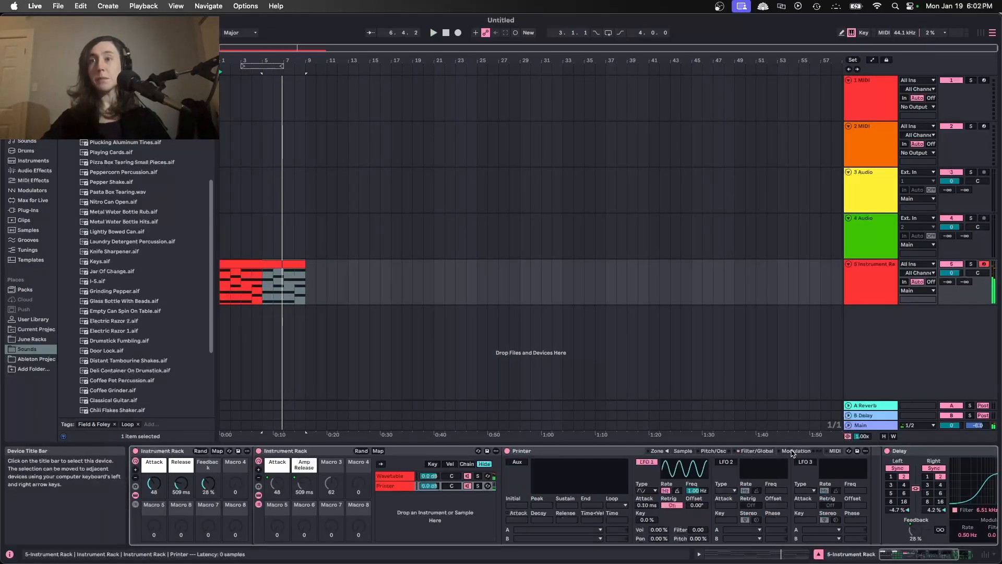
{"action": "left_click_drag", "start_coordinate": [659, 538], "coordinate": [662, 541]}
{"action": "key", "text": "space"}
{"action": "key", "text": "space"}
- Enable Printer's LFO 2, route it to Volume with an amount of about 38, and set its frequency to about 5.9 Hz
{"action": "left_click", "coordinate": [726, 462]}
{"action": "left_click", "coordinate": [739, 530]}
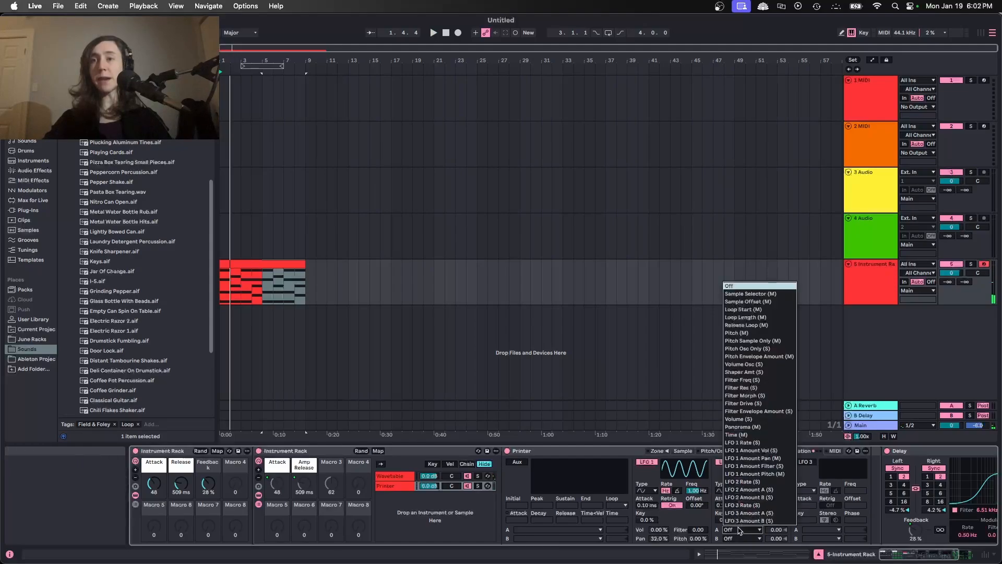
{"action": "left_click", "coordinate": [737, 419]}
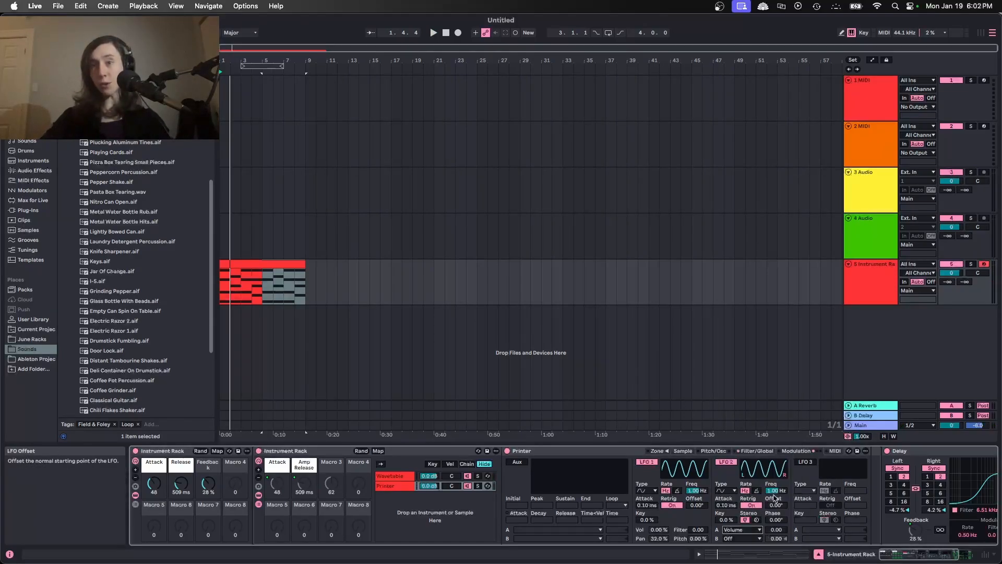
{"action": "left_click_drag", "start_coordinate": [776, 492], "coordinate": [777, 481]}
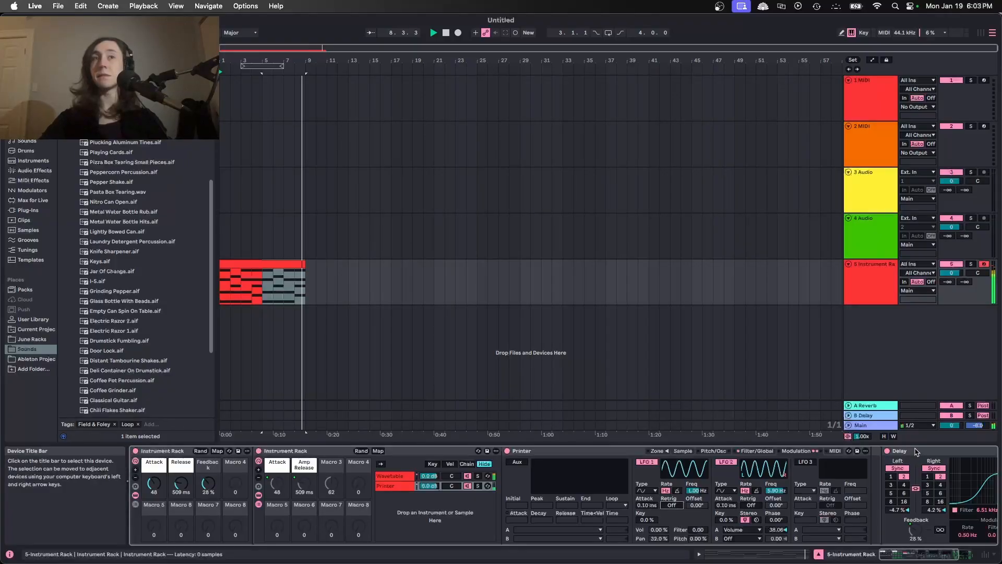
{"action": "key", "text": "space"}
- Add an Erosion effect to the outer rack's chain and place it directly before Delay
{"action": "left_click", "coordinate": [918, 452]}
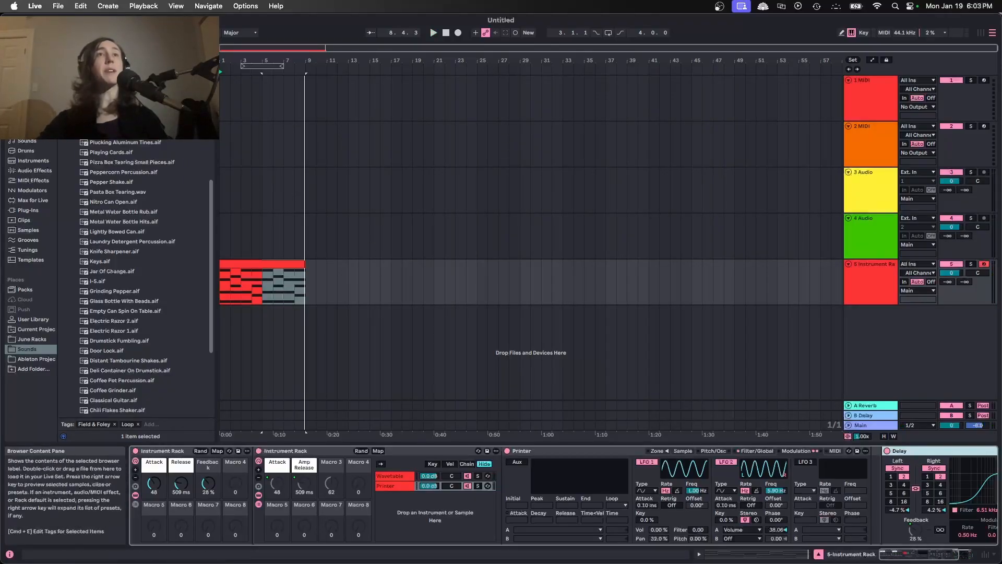
{"action": "key", "text": "super+f"}
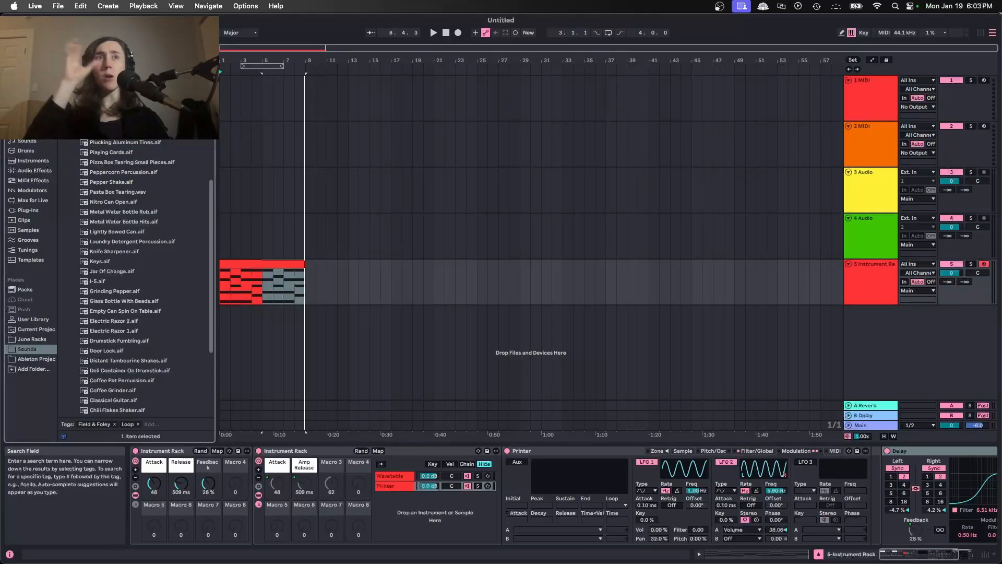
{"action": "left_click", "coordinate": [21, 131]}
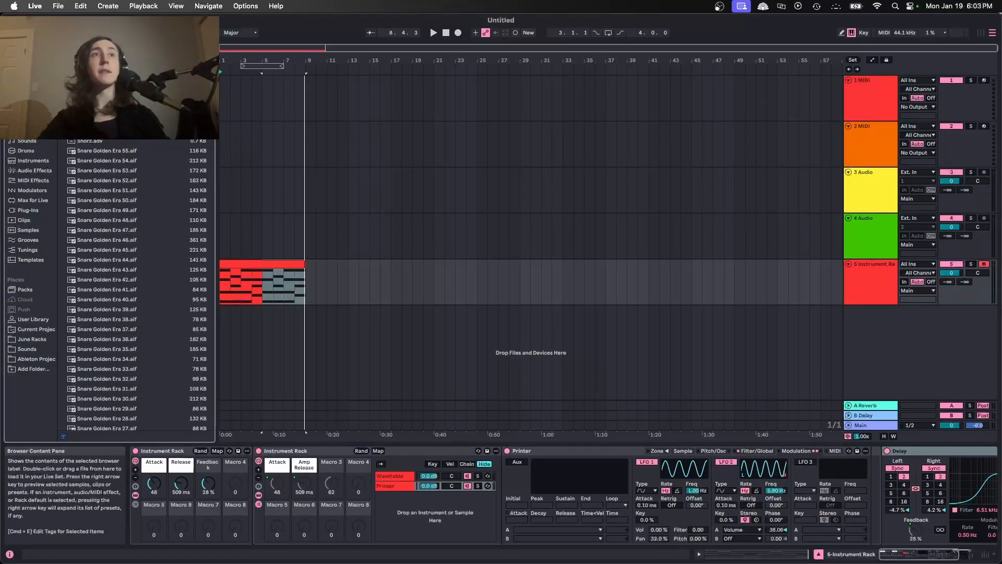
{"action": "key", "text": "Return"}
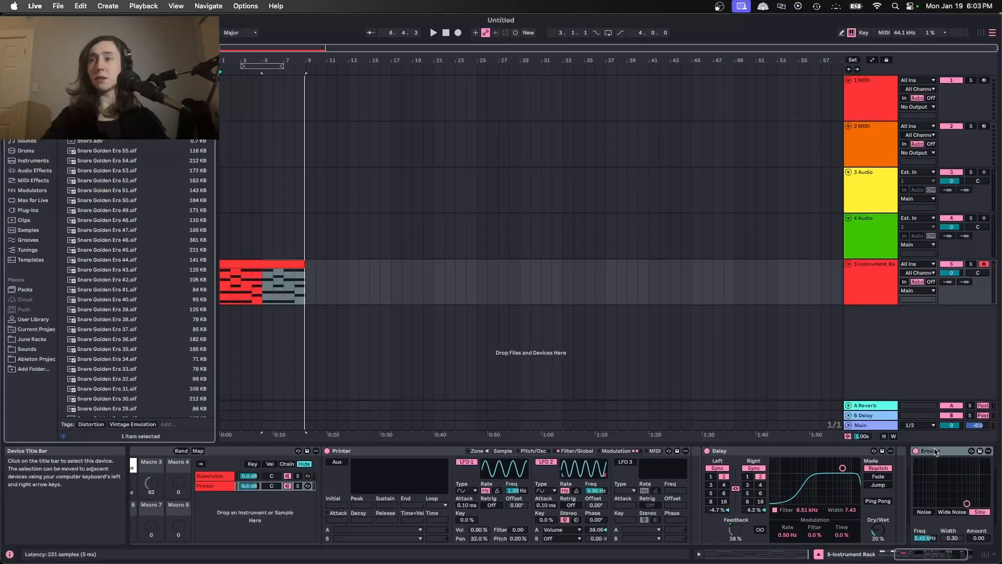
{"action": "left_click_drag", "start_coordinate": [936, 452], "coordinate": [702, 453]}
- Map Erosion's frequency to the outer rack's Macro 4 and set that macro to about 3.57 kHz
{"action": "right_click", "coordinate": [720, 538]}
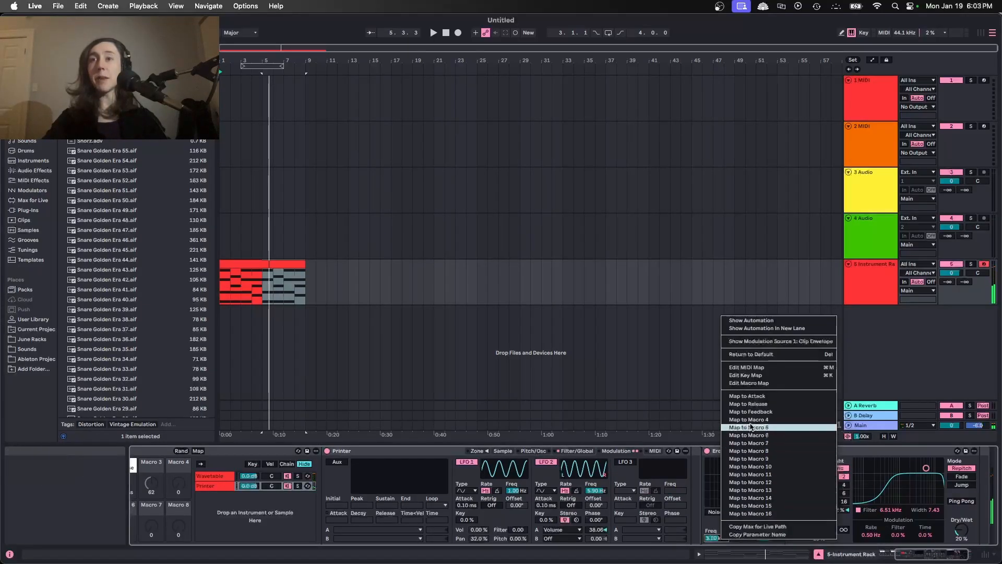
{"action": "left_click", "coordinate": [752, 421]}
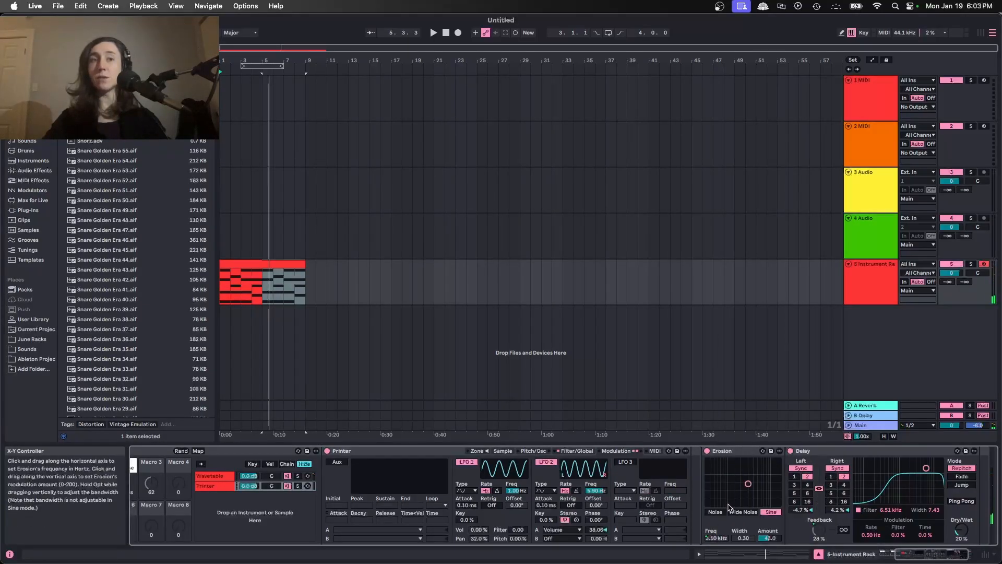
{"action": "scroll", "coordinate": [729, 504], "scroll_direction": "left", "scroll_amount": 5}
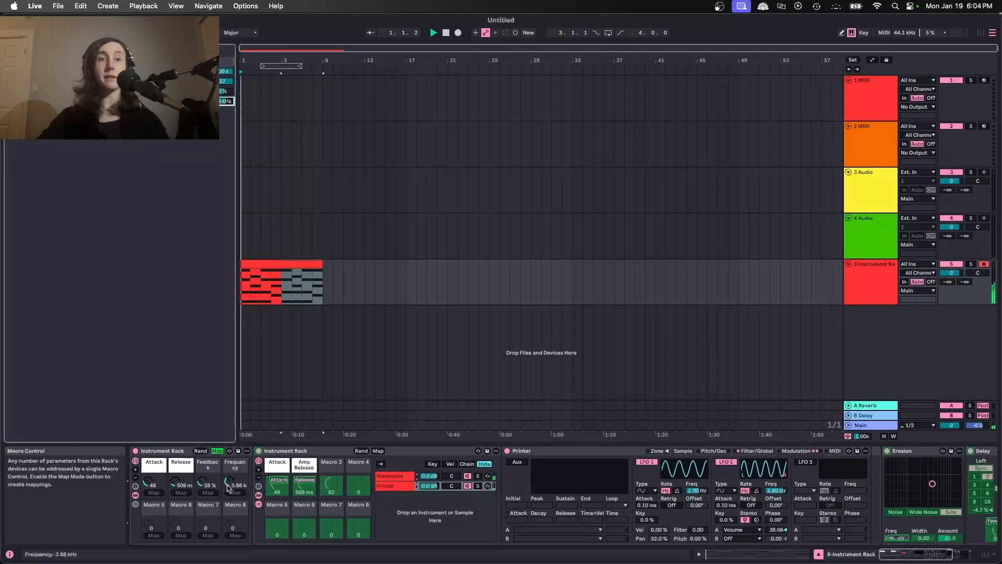
{"action": "left_click_drag", "start_coordinate": [227, 485], "coordinate": [227, 485]}
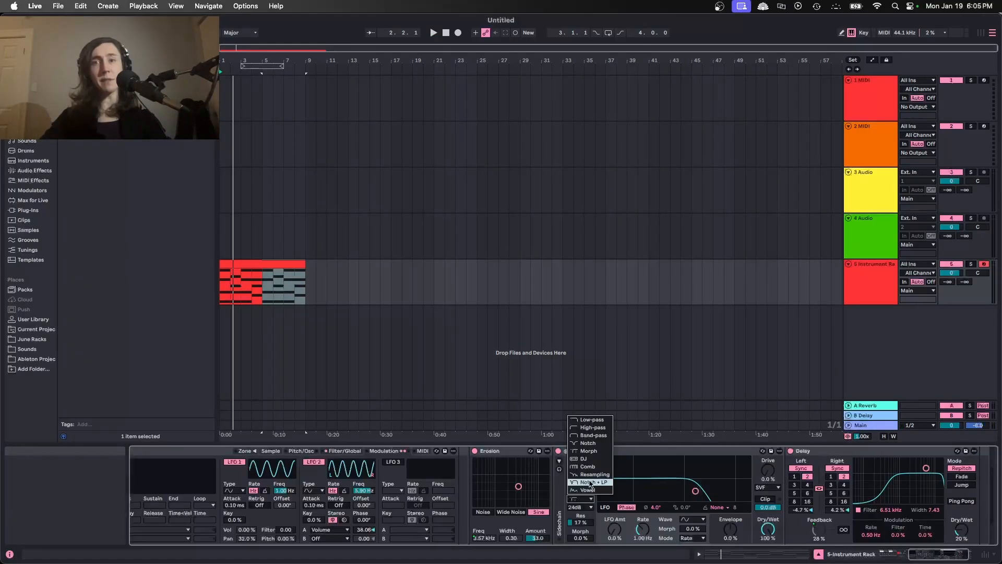
- Switch the Auto Filter to the Notch + LP type and set its morph to about 41%
{"action": "left_click", "coordinate": [590, 484]}
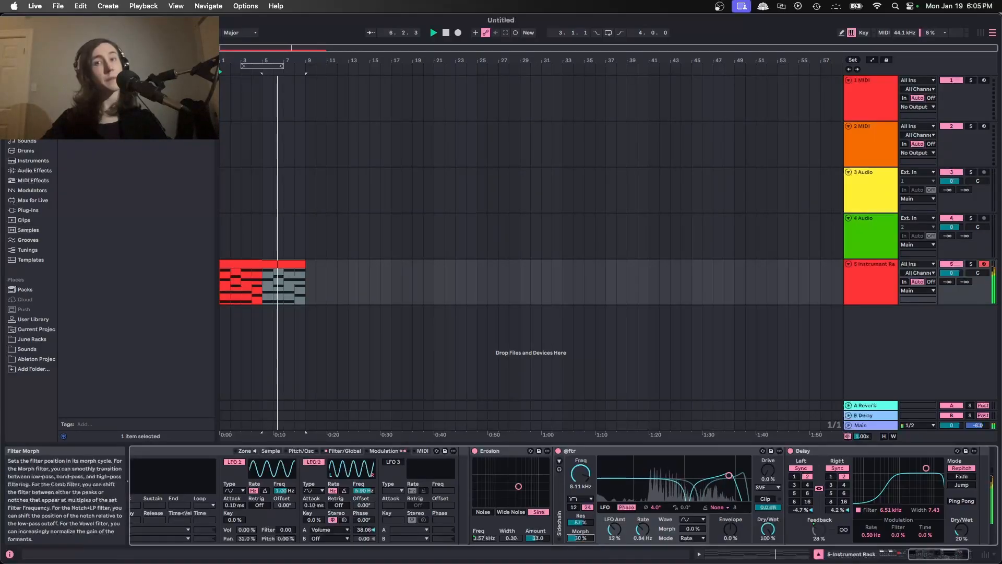
{"action": "left_click_drag", "start_coordinate": [581, 538], "coordinate": [583, 539]}
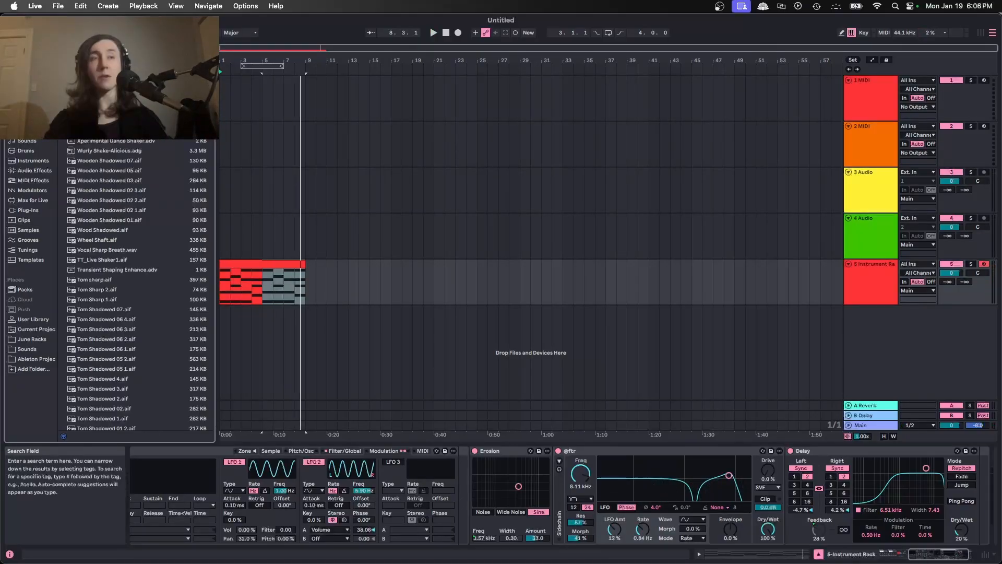
- Add an LFO device modulating the Auto Filter's morph and raise the filter's own LFO phase to about 10°
{"action": "type", "text": "lfo"}
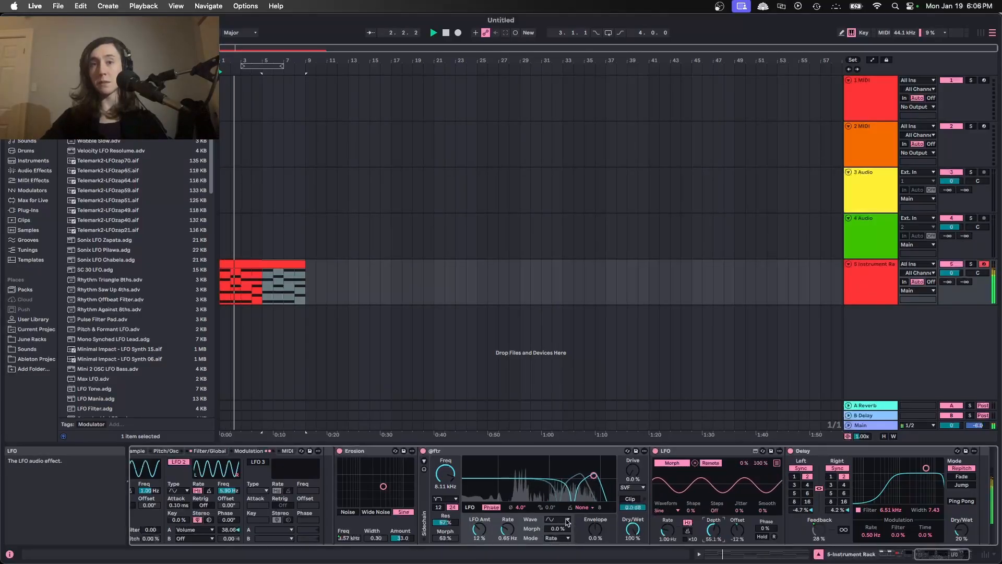
{"action": "left_click_drag", "start_coordinate": [521, 507], "coordinate": [521, 504]}
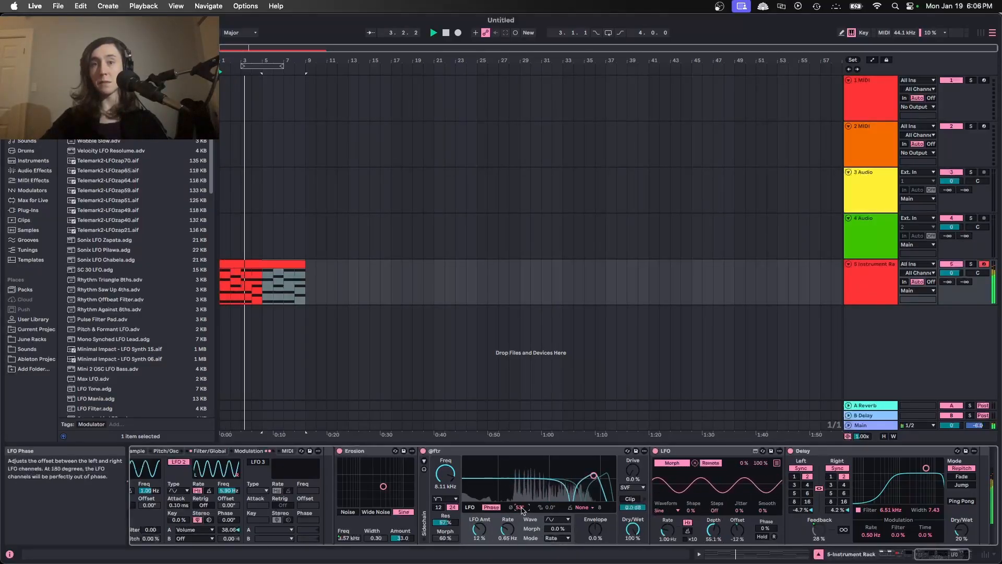
{"action": "key", "text": "space"}
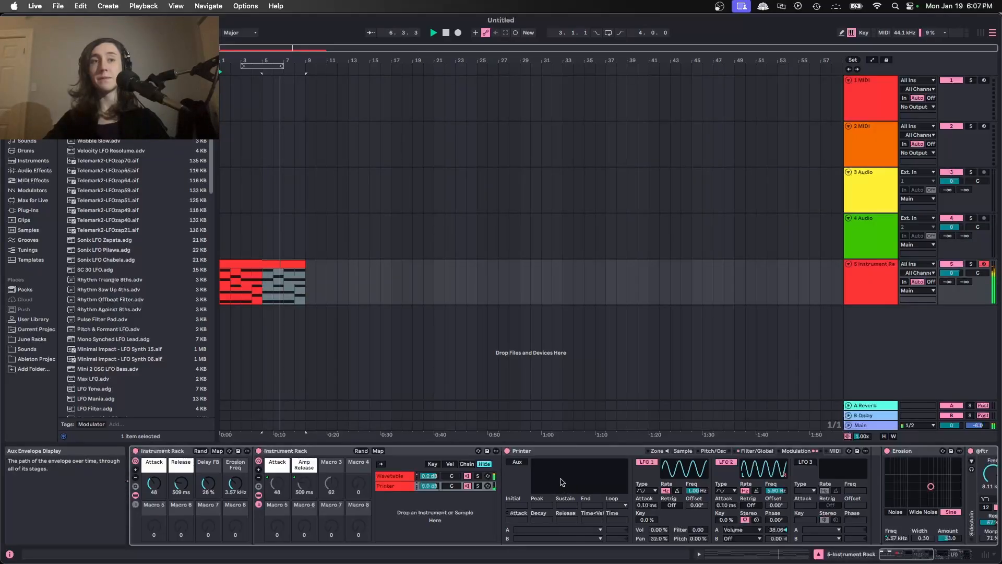
- Enable Osc 2 in the Wavetable chain and load the Echoes wavetable from the Retro category
{"action": "left_click", "coordinate": [392, 476]}
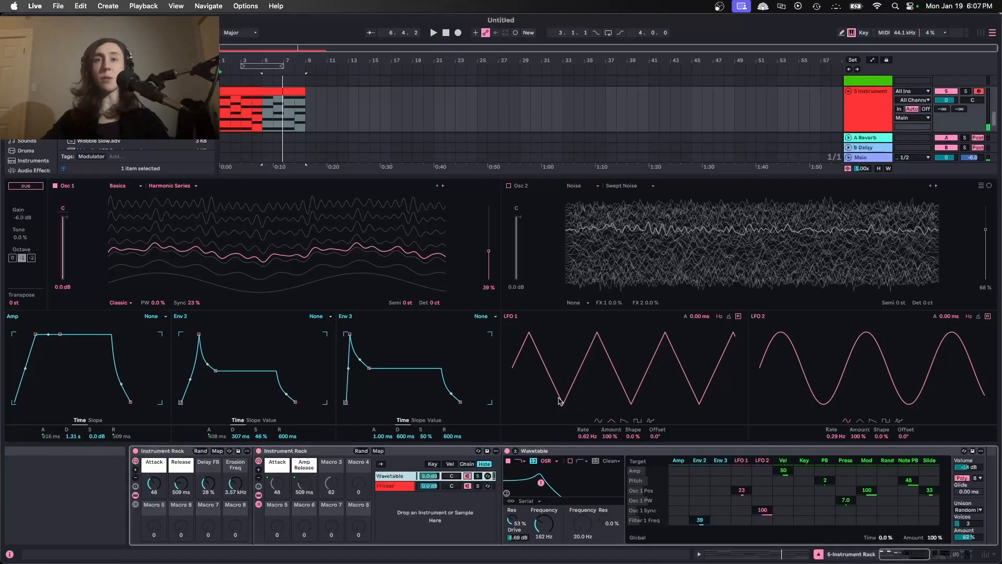
{"action": "left_click", "coordinate": [512, 189]}
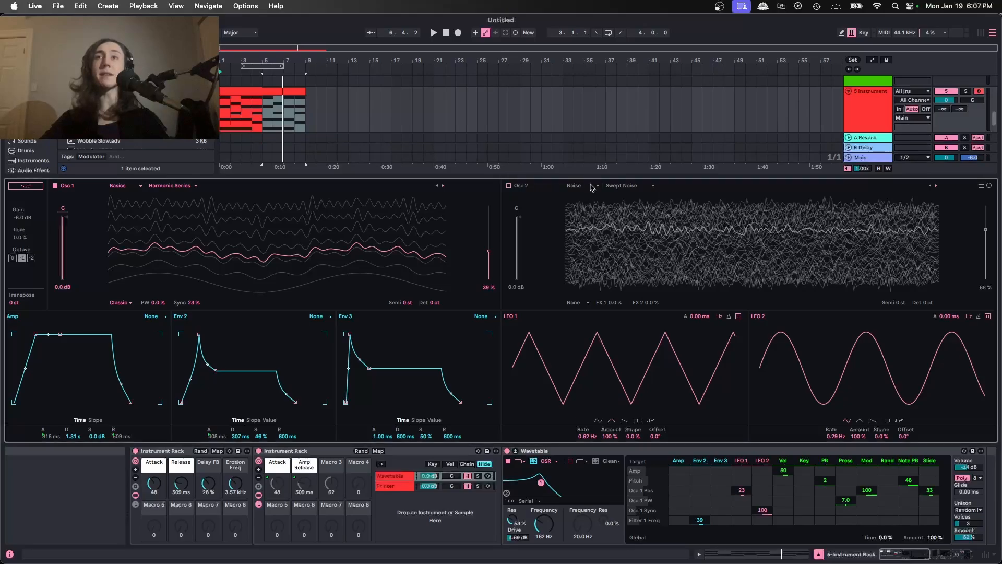
{"action": "left_click", "coordinate": [509, 186]}
{"action": "left_click", "coordinate": [622, 186]}
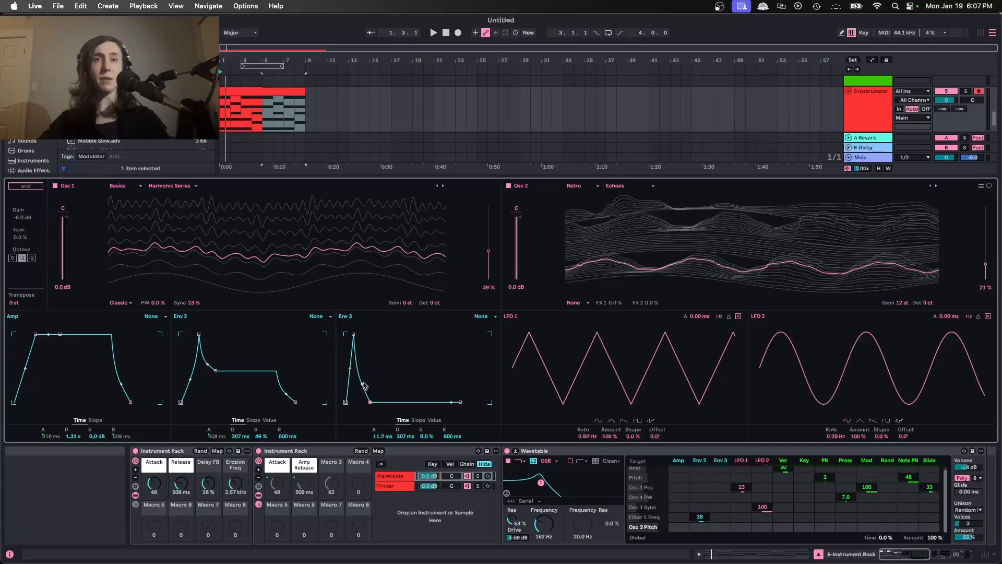
- Set Env 3 to Loop mode and assign it to Osc 2 Gain with an amount of 100 in the modulation matrix
{"action": "left_click", "coordinate": [495, 316]}
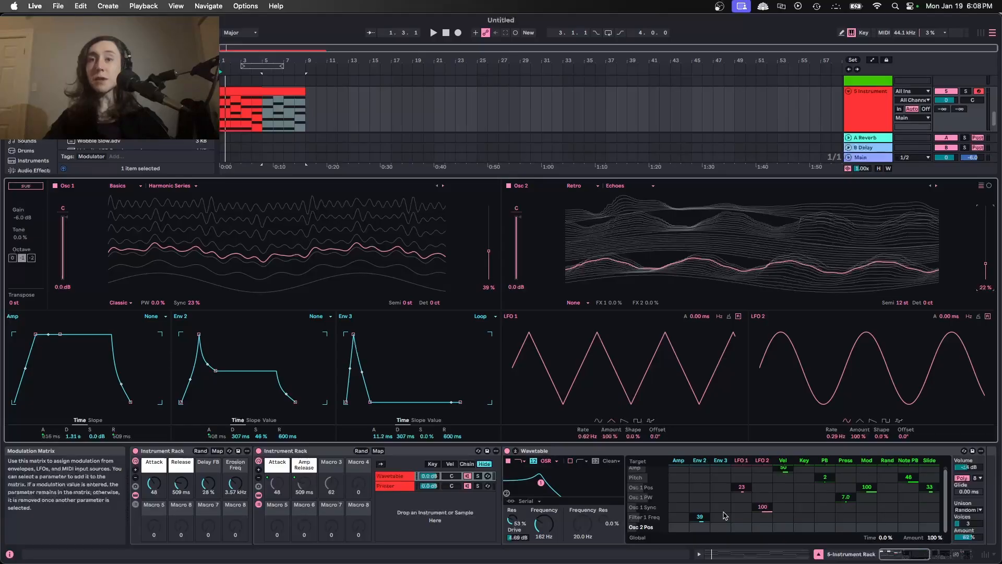
{"action": "left_click", "coordinate": [516, 252]}
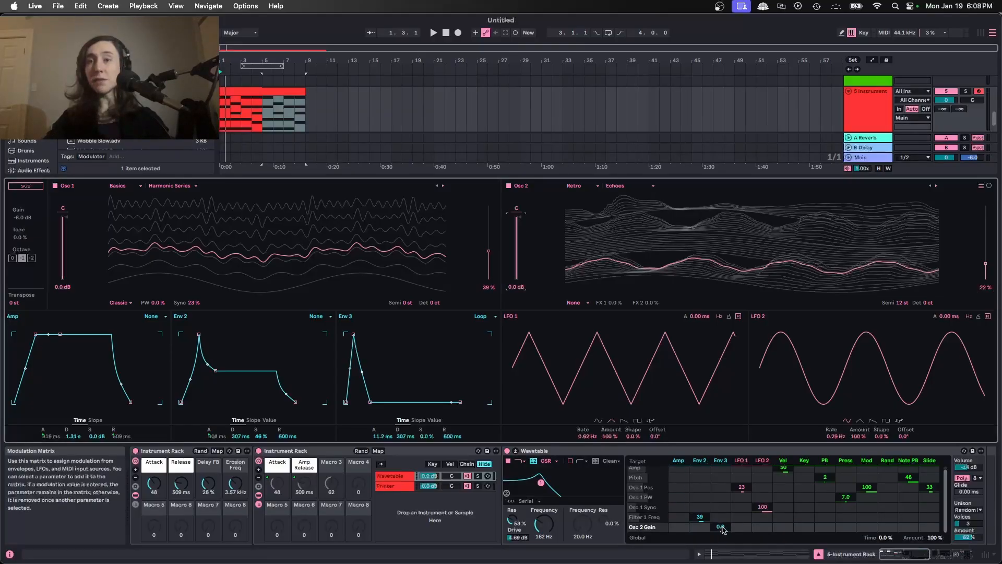
{"action": "left_click_drag", "start_coordinate": [721, 527], "coordinate": [721, 509]}
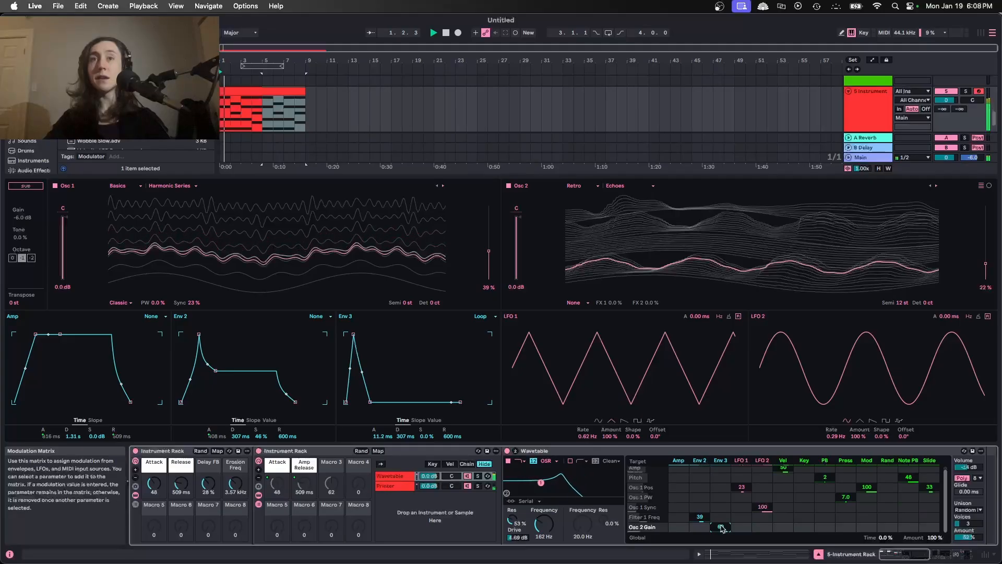
- Switch Osc 1 off to hear Osc 2 alone and turn Osc 1 back on
{"action": "left_click", "coordinate": [56, 186]}
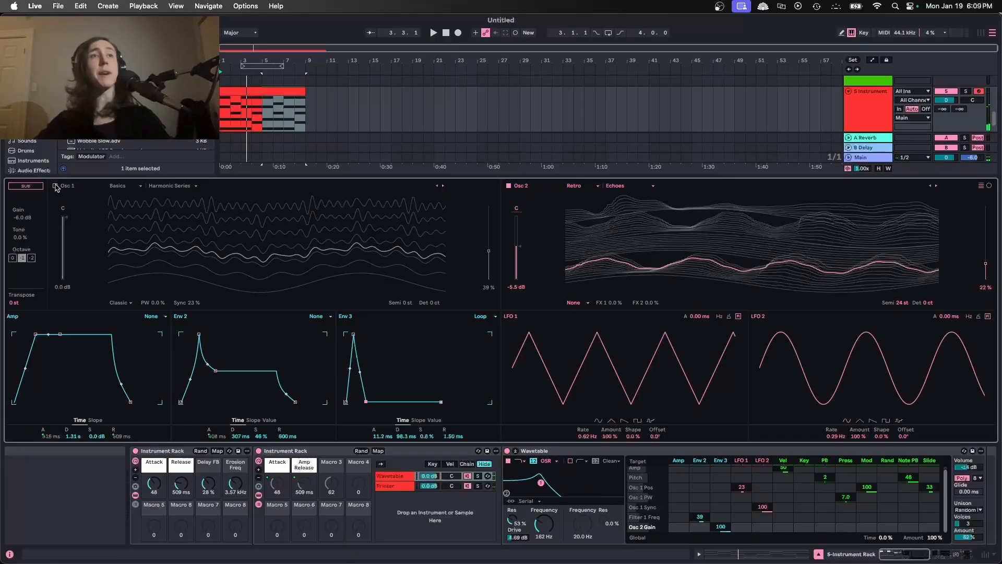
{"action": "left_click", "coordinate": [55, 185]}
{"action": "key", "text": "space"}
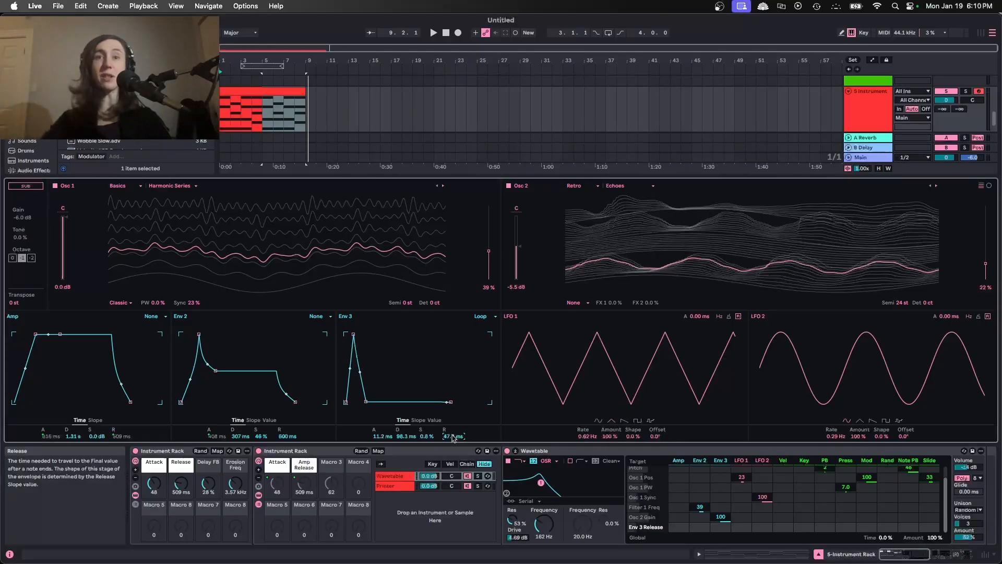
- Set Env 3's release to 11.2 ms and modulate it with LFO 2, fine-tuning the modulation amount during playback
{"action": "left_click_drag", "start_coordinate": [453, 436], "coordinate": [453, 443]}
{"action": "left_click_drag", "start_coordinate": [763, 527], "coordinate": [763, 522]}
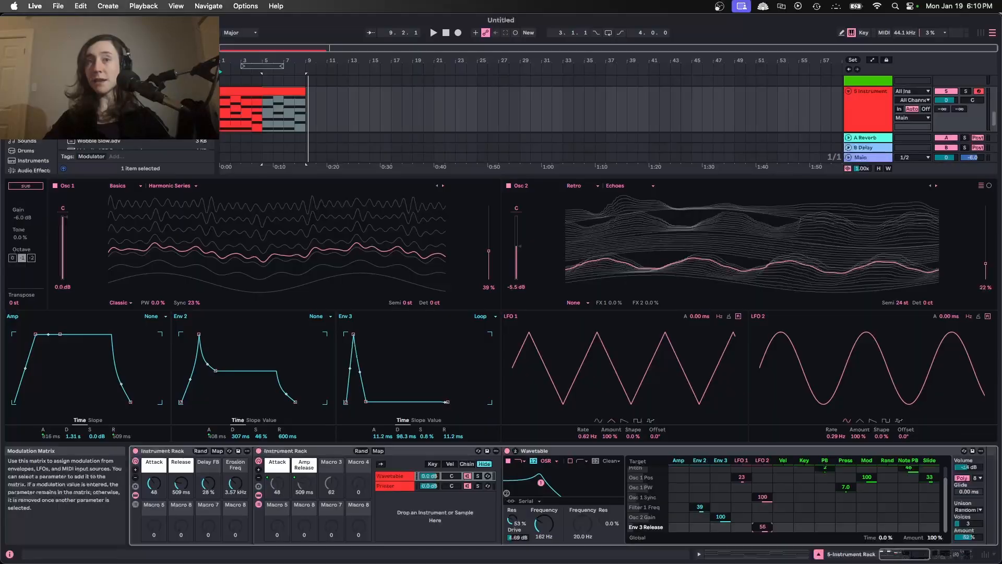
{"action": "key", "text": "space"}
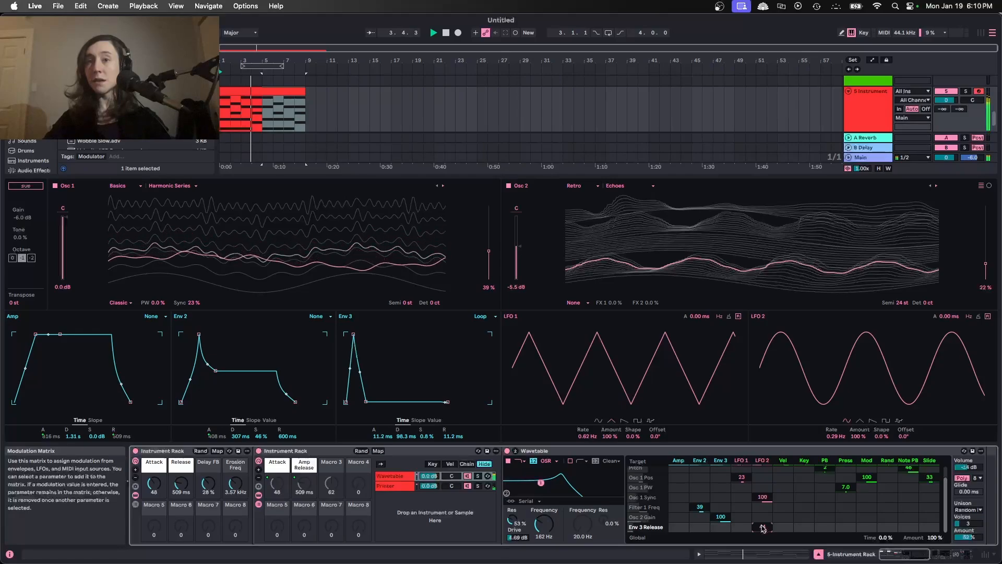
{"action": "left_click_drag", "start_coordinate": [763, 528], "coordinate": [764, 536]}
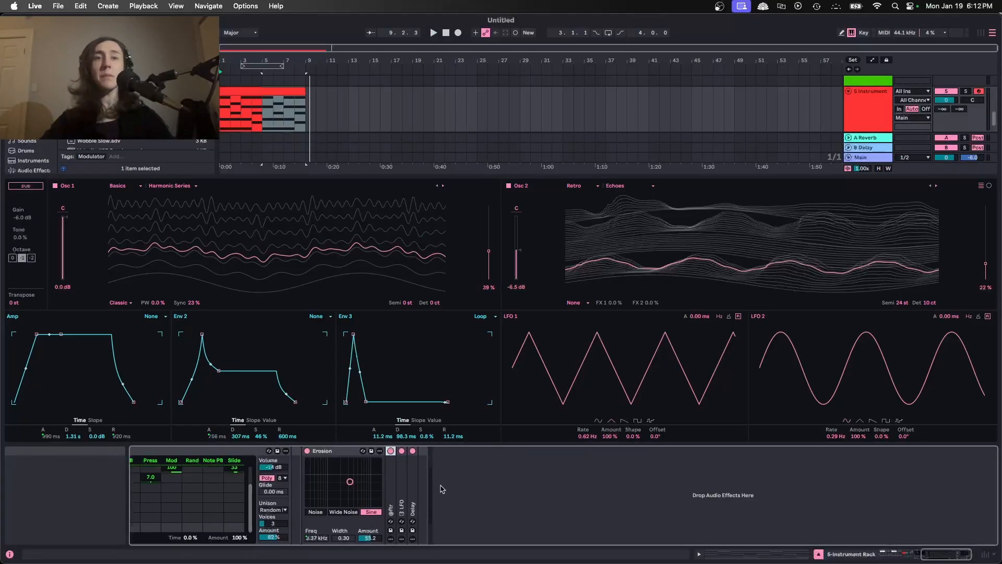
- Raise Printer's volume to 0 dB and bend the attack slope of its volume envelope while the clip plays
{"action": "scroll", "coordinate": [442, 489], "scroll_direction": "left", "scroll_amount": 15}
{"action": "left_click", "coordinate": [395, 487]}
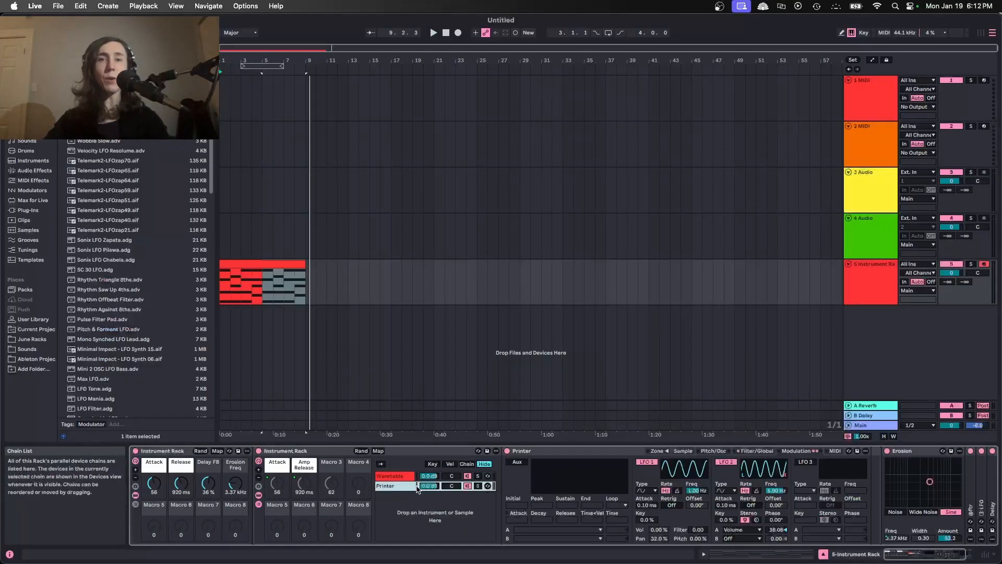
{"action": "left_click", "coordinate": [758, 451]}
{"action": "key", "text": "space"}
{"action": "left_click_drag", "start_coordinate": [756, 468], "coordinate": [757, 464]}
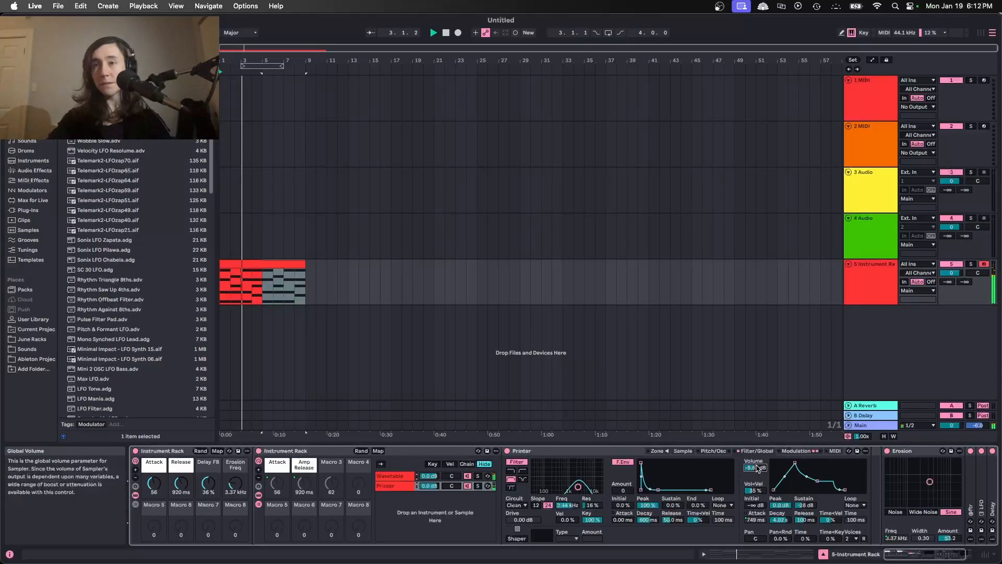
{"action": "left_click_drag", "start_coordinate": [776, 473], "coordinate": [776, 465]}
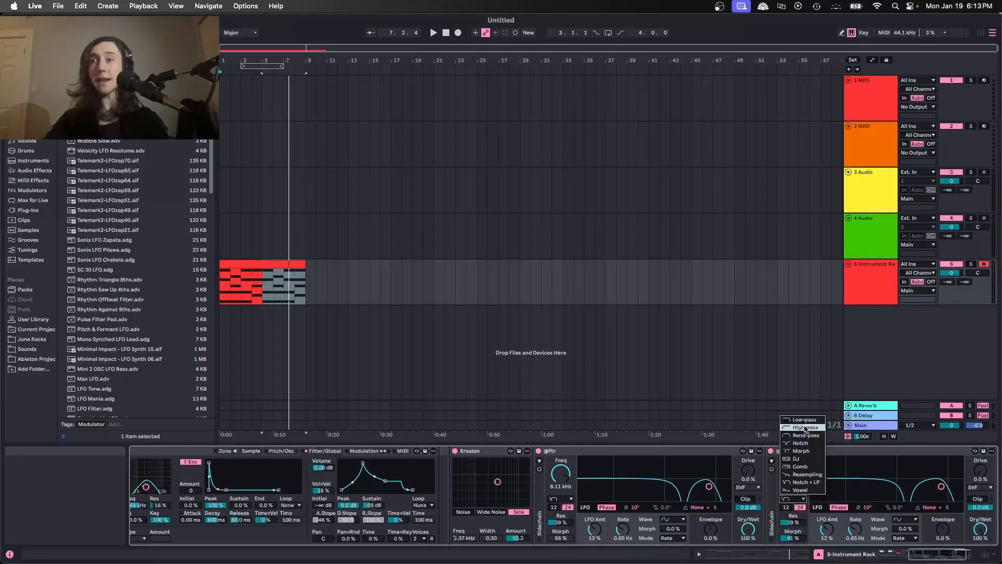
- Make the second Auto Filter a high-pass with a cutoff of about 125 Hz and play the clip
{"action": "left_click", "coordinate": [807, 426]}
{"action": "left_click_drag", "start_coordinate": [941, 487], "coordinate": [890, 497]}
{"action": "scroll", "coordinate": [572, 490], "scroll_direction": "right", "scroll_amount": 3}
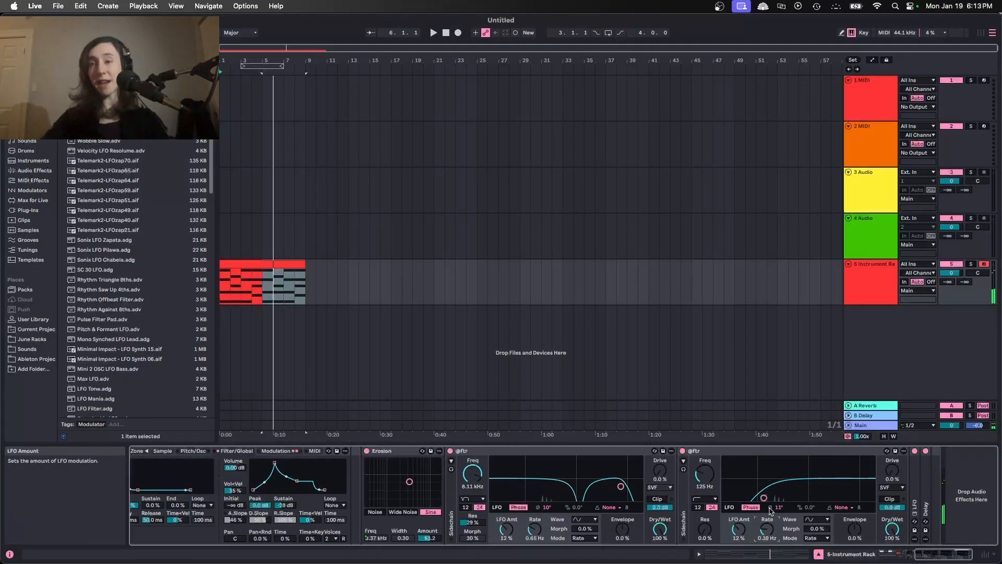
{"action": "left_click", "coordinate": [572, 450]}
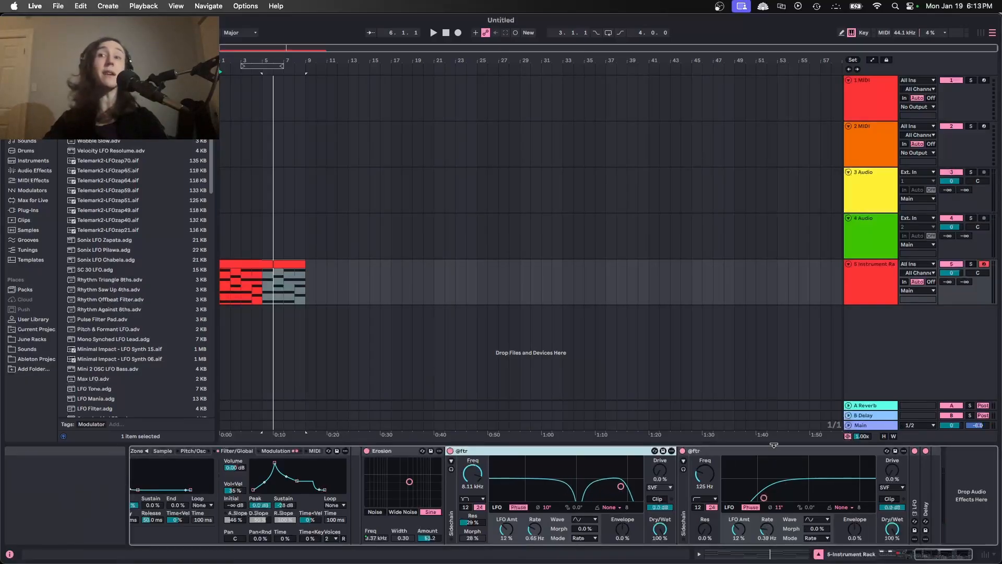
{"action": "key", "text": "space"}
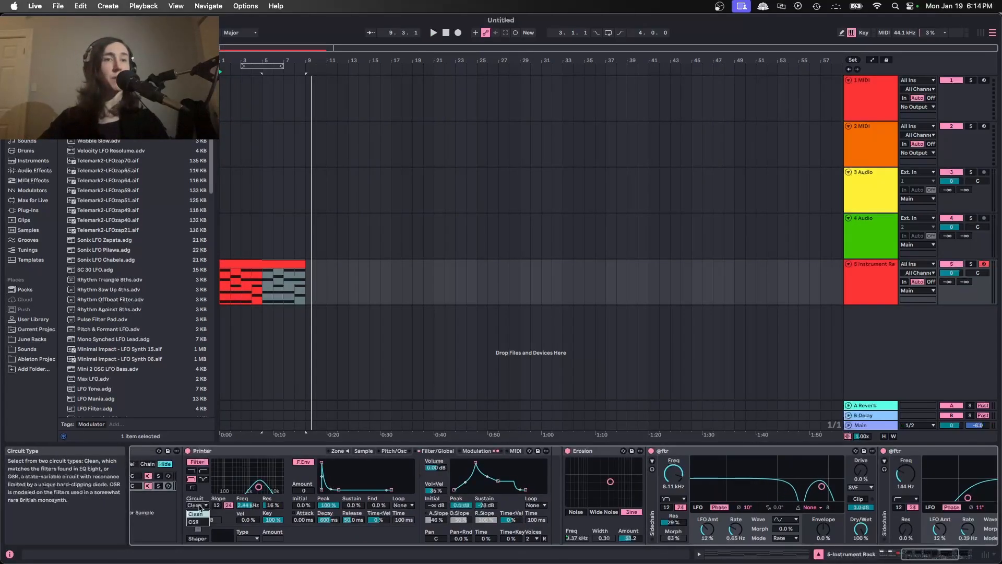
- Try adding drive to Printer's filter during playback and reset the drive to its default
{"action": "left_click_drag", "start_coordinate": [203, 519], "coordinate": [204, 517]}
{"action": "key", "text": "space"}
{"action": "double_click", "coordinate": [205, 520]}
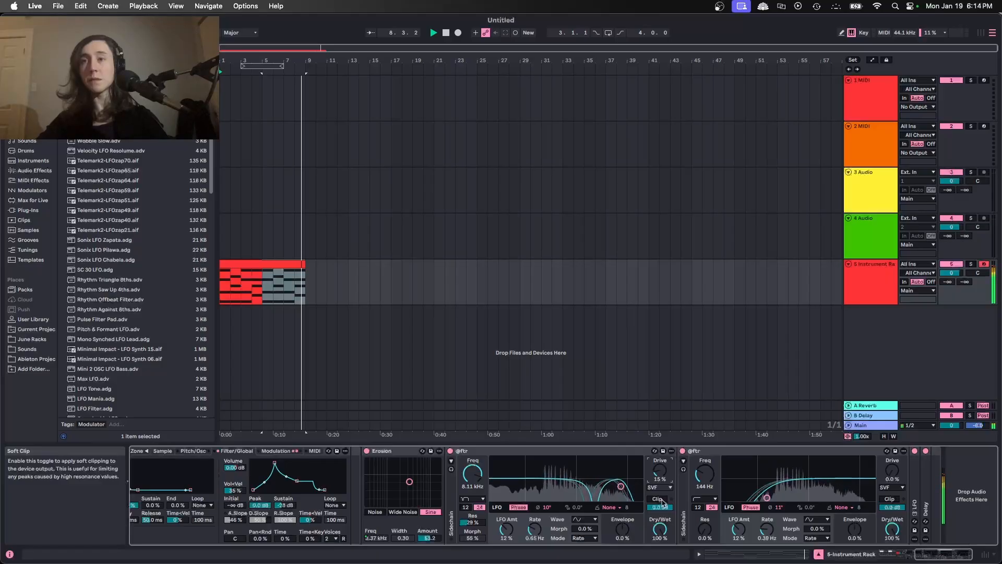
- Stop playback and insert a Chorus-Ensemble directly after Erosion in the effects chain
{"action": "key", "text": "space"}
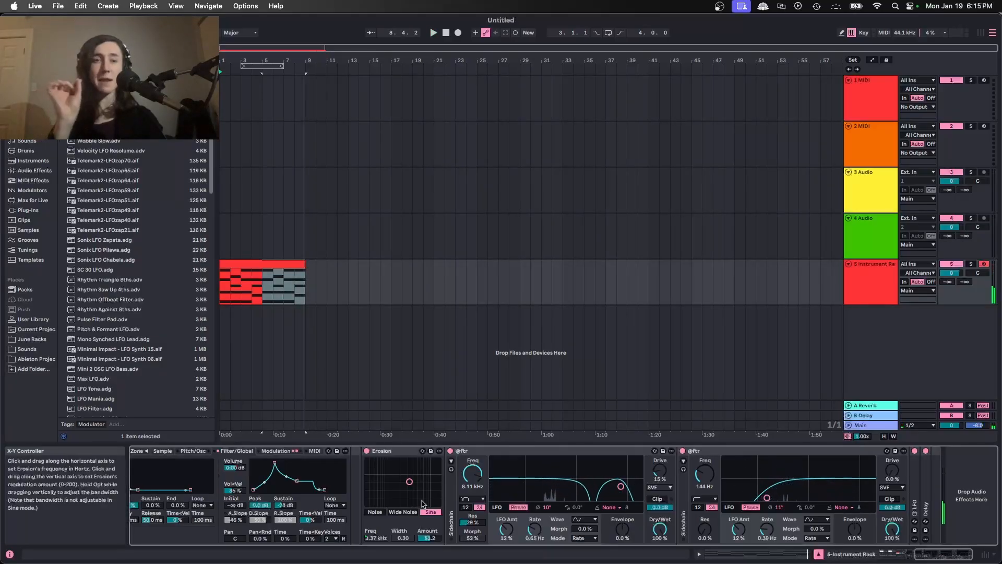
{"action": "scroll", "coordinate": [423, 504], "scroll_direction": "left", "scroll_amount": 10}
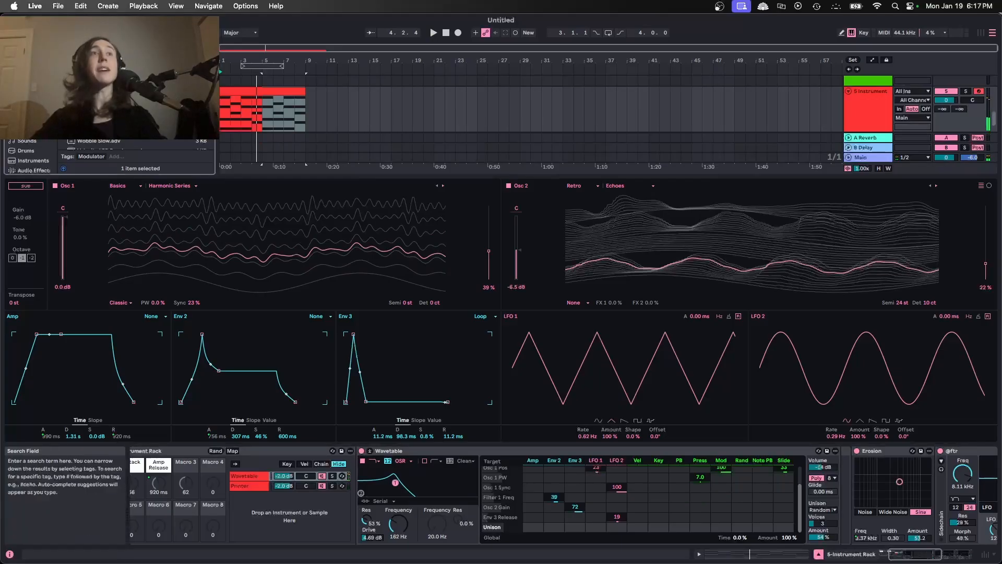
{"action": "type", "text": "c"}
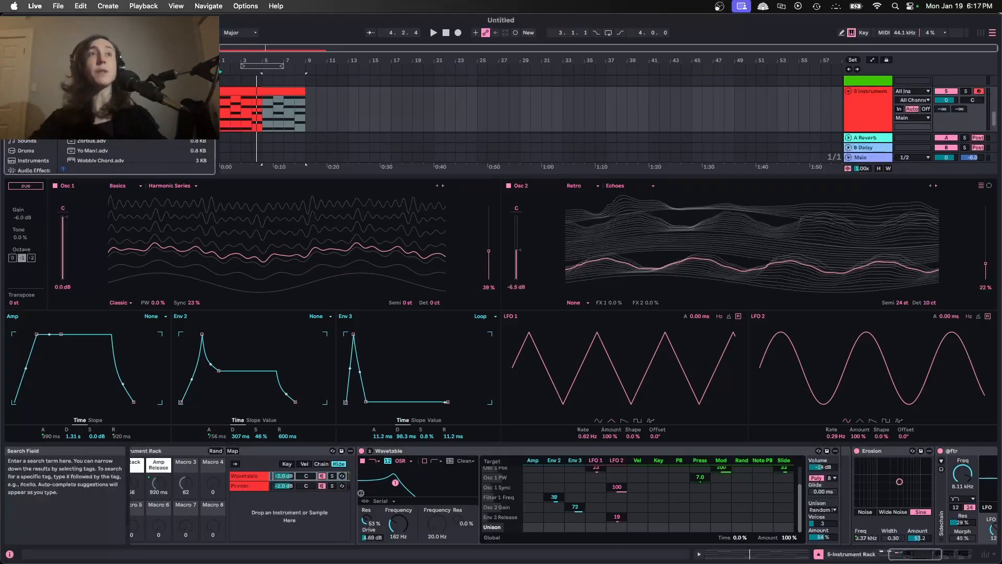
{"action": "double_click", "coordinate": [99, 84]}
{"action": "left_click_drag", "start_coordinate": [901, 450], "coordinate": [377, 475]}
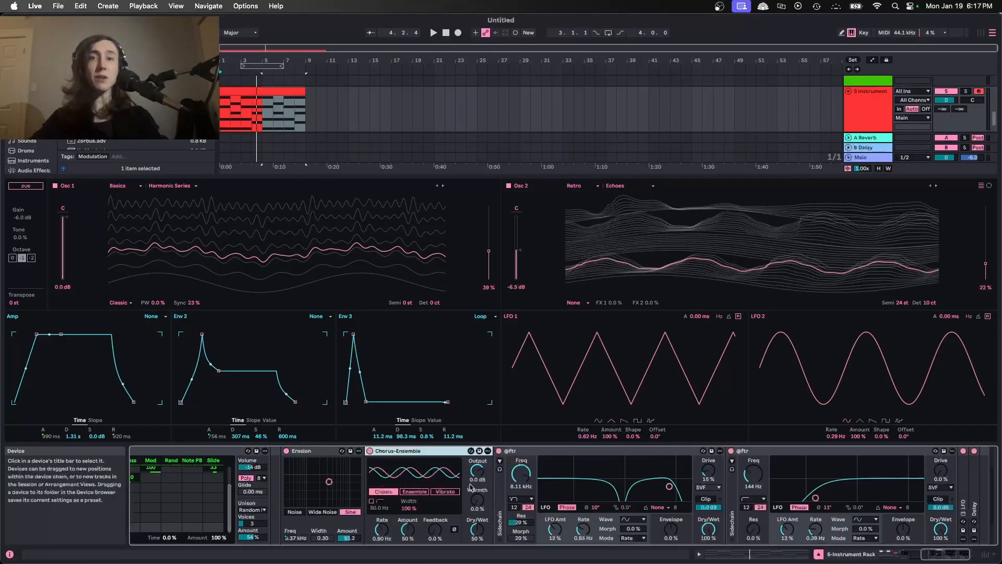
- Try Chorus-Ensemble in Vibrato mode at 3.52 Hz rate and 22% amount during playback, and delete the device
{"action": "left_click", "coordinate": [445, 491]}
{"action": "left_click_drag", "start_coordinate": [407, 528], "coordinate": [407, 525]}
{"action": "key", "text": "space"}
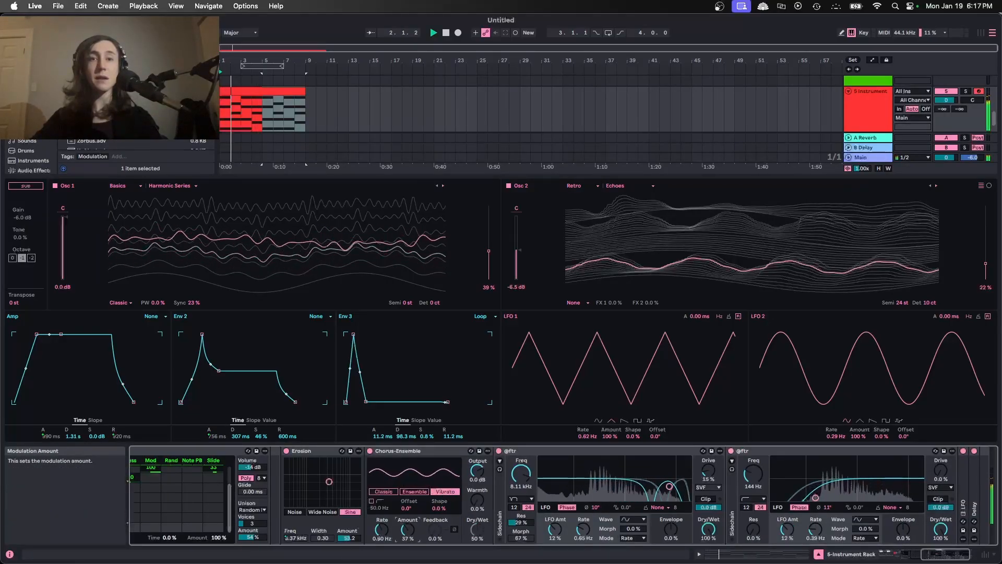
{"action": "left_click_drag", "start_coordinate": [407, 529], "coordinate": [407, 535]}
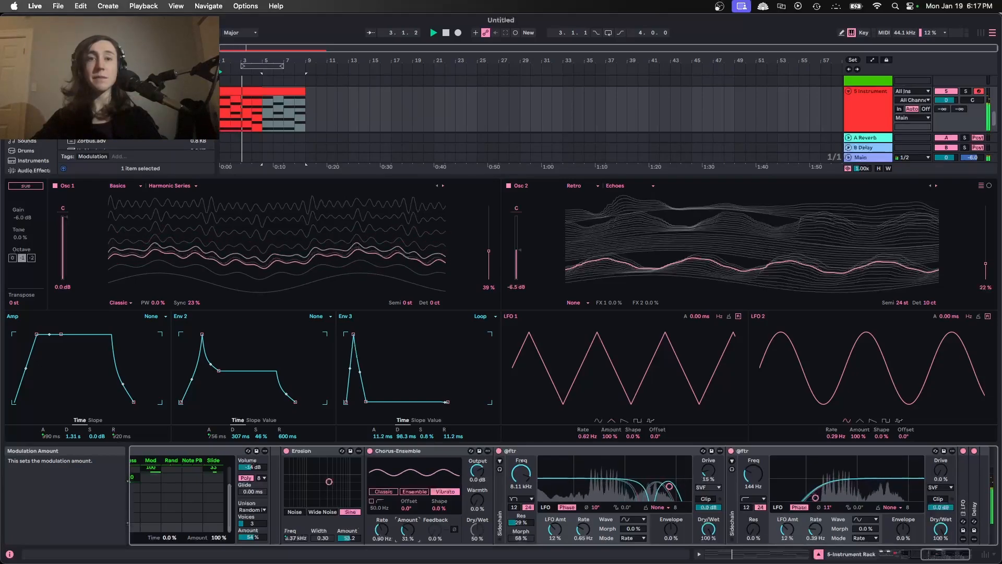
{"action": "left_click_drag", "start_coordinate": [381, 532], "coordinate": [382, 527]}
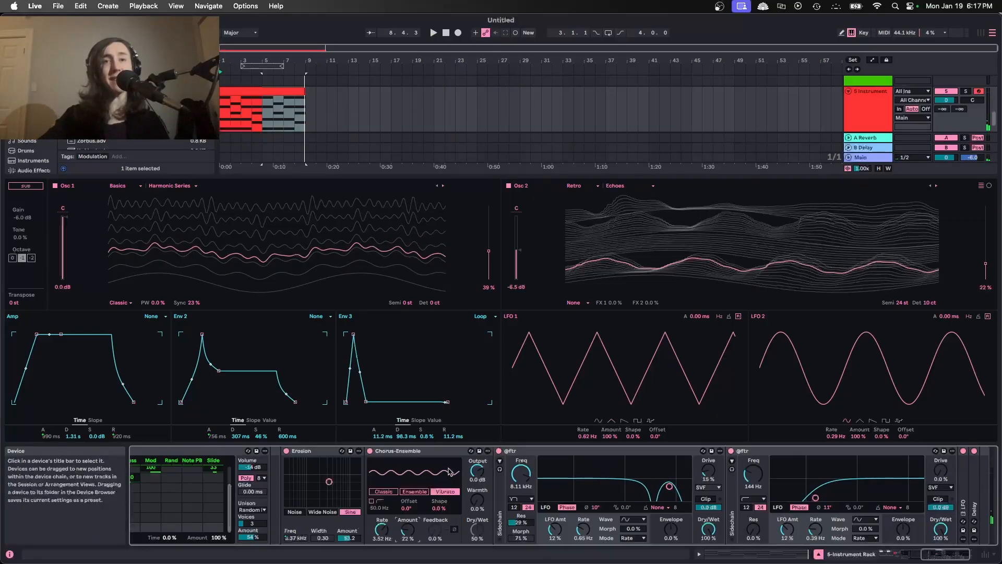
{"action": "left_click", "coordinate": [413, 452]}
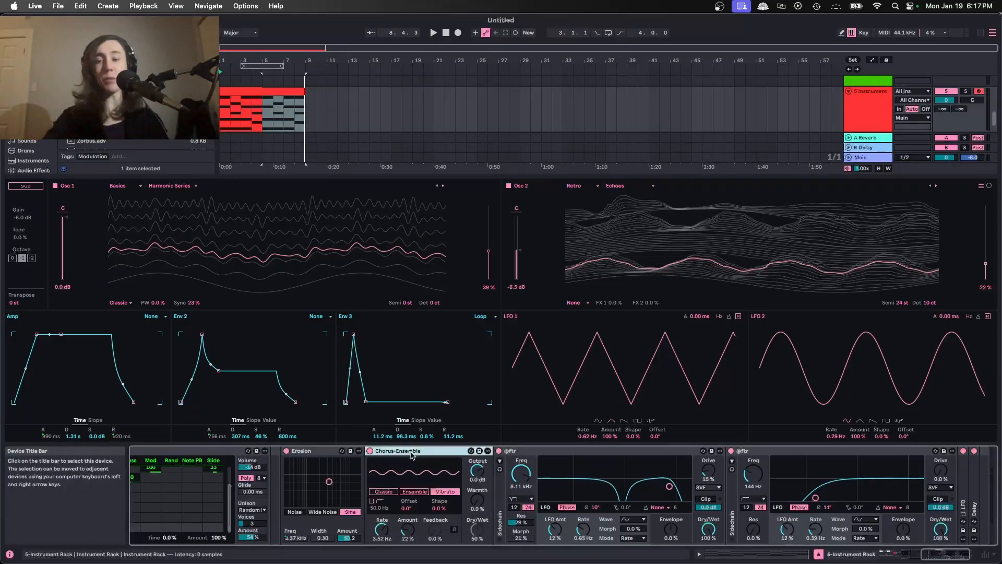
{"action": "key", "text": "Delete"}
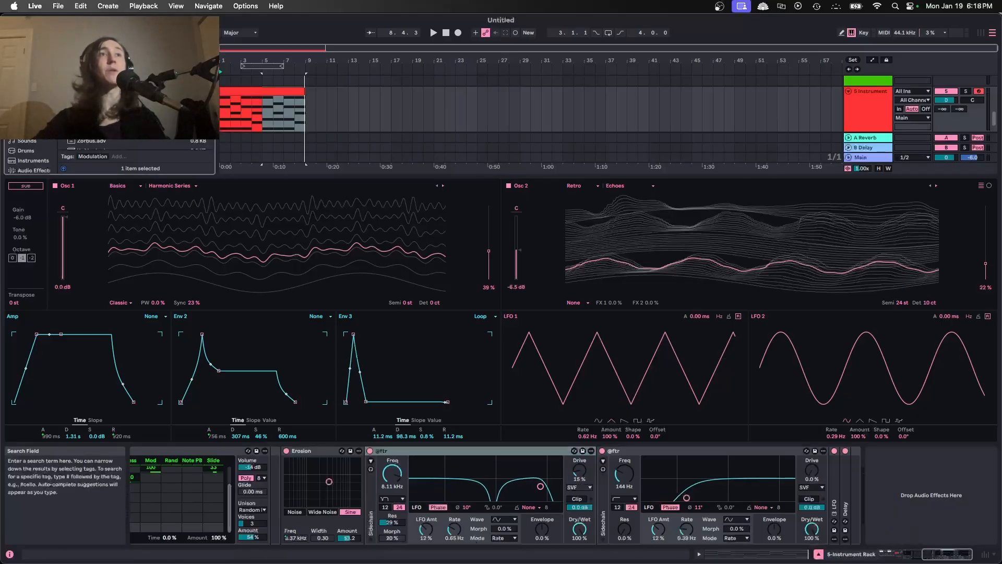
- Add Shifter after Erosion, set its LFO to Random at 10.6 Hz with about 16.1 Hz amount, and play the clip
{"action": "left_click", "coordinate": [369, 529]}
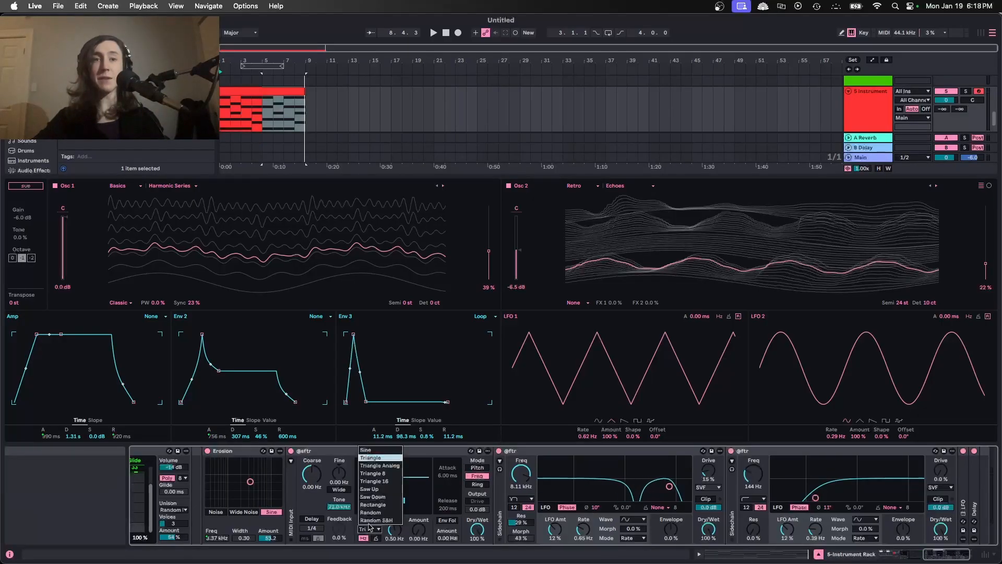
{"action": "left_click", "coordinate": [376, 513]}
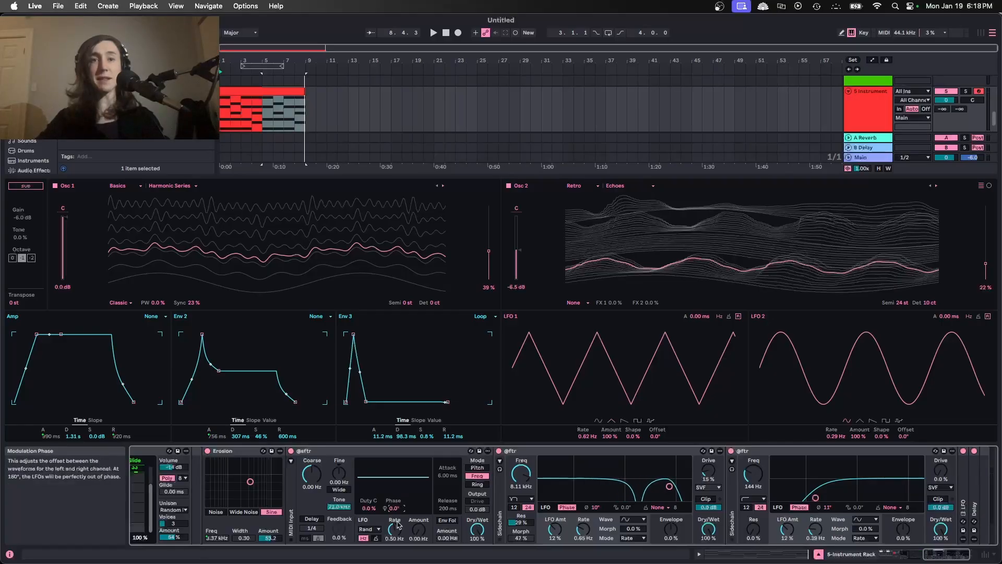
{"action": "left_click_drag", "start_coordinate": [418, 530], "coordinate": [418, 522]}
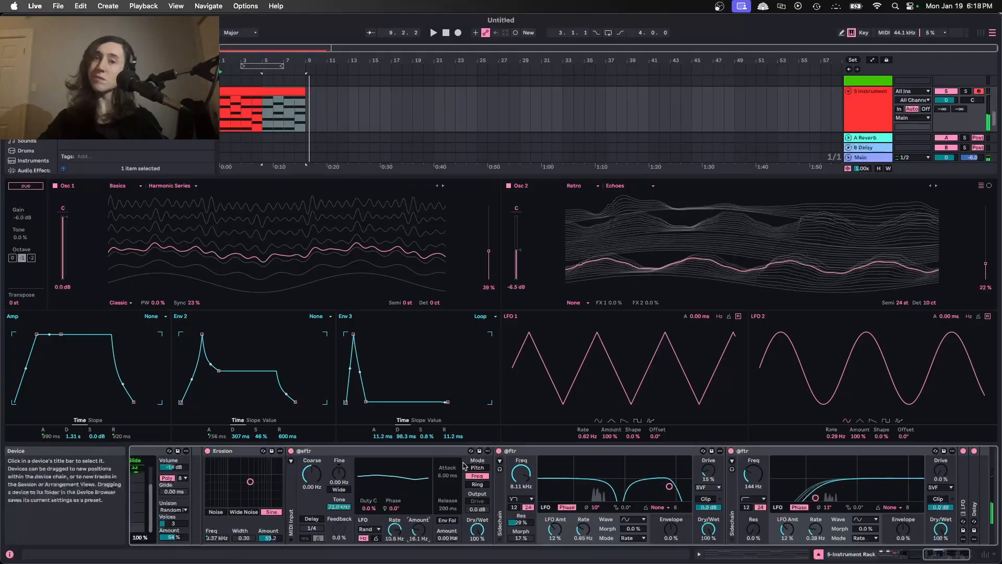
{"action": "key", "text": "space"}
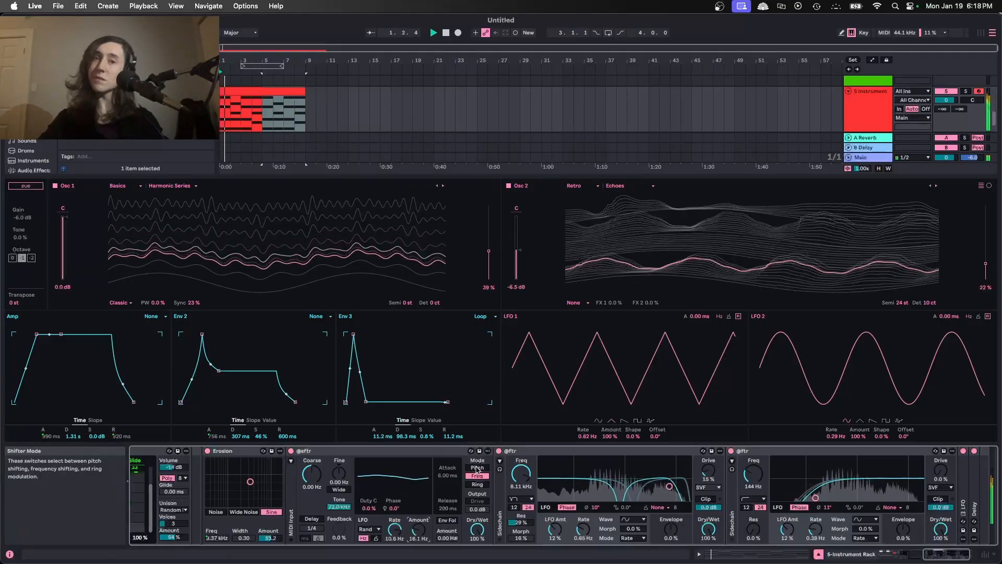
- Try Shifter in Pitch mode with LFO modulation, and in Freq mode with a Saw Up LFO at about 37.2 Hz amount
{"action": "left_click", "coordinate": [477, 468]}
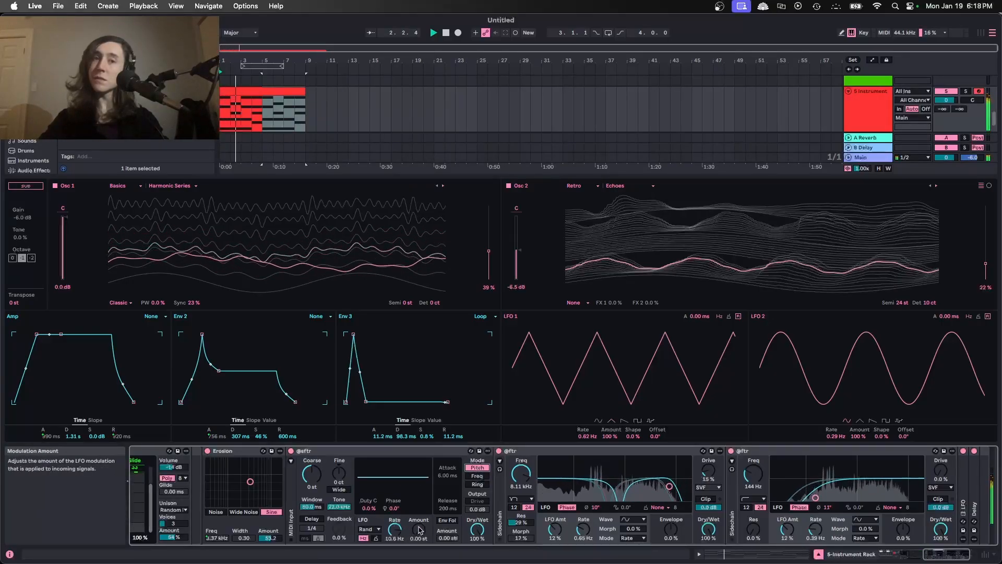
{"action": "left_click_drag", "start_coordinate": [419, 530], "coordinate": [419, 523]}
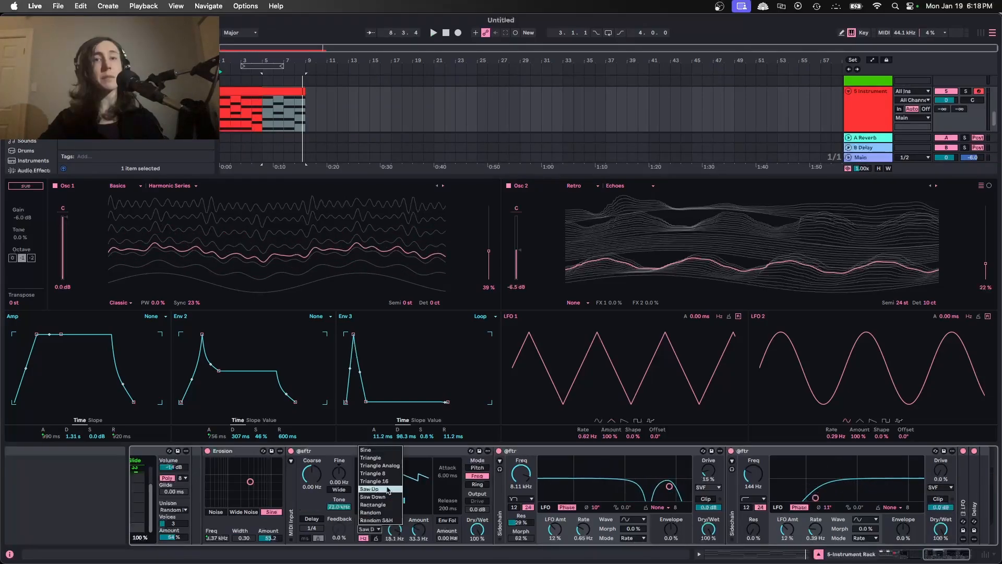
{"action": "left_click", "coordinate": [369, 470]}
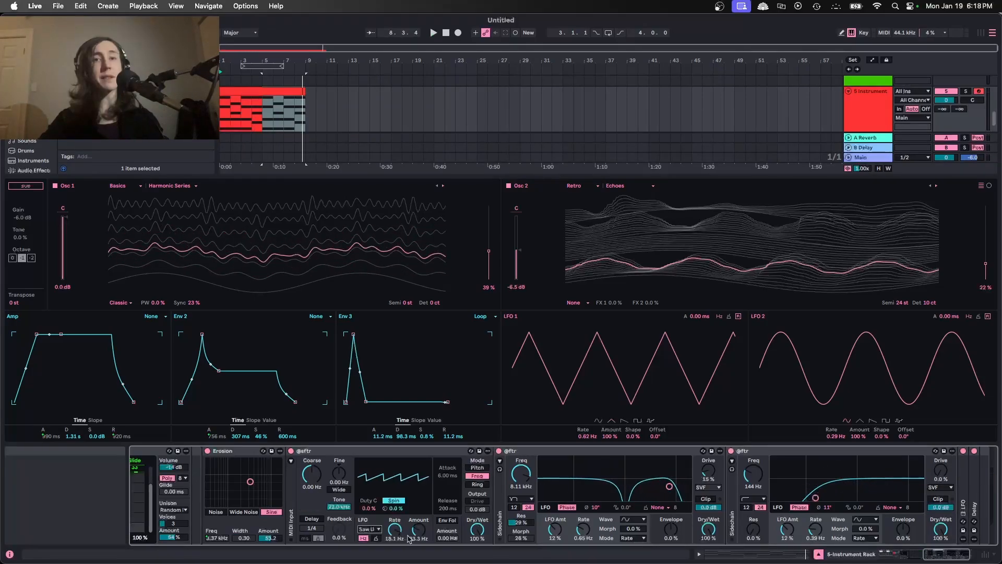
{"action": "key", "text": "space"}
{"action": "left_click_drag", "start_coordinate": [419, 528], "coordinate": [419, 532]}
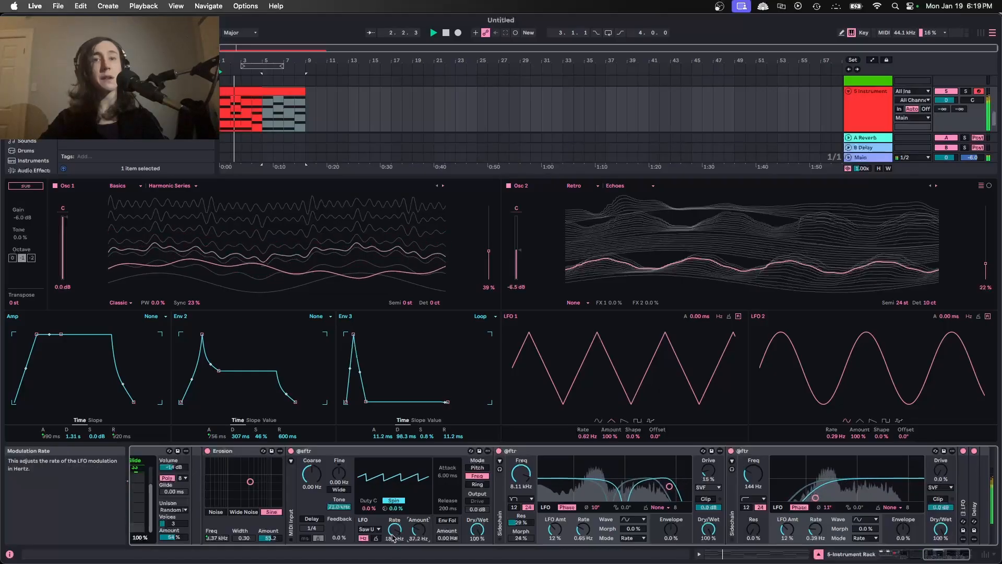
- Set Shifter's LFO to Random S&H at 2.39 Hz with 26.5 Hz amount, comparing dry/wet balances during playback
{"action": "left_click", "coordinate": [375, 530]}
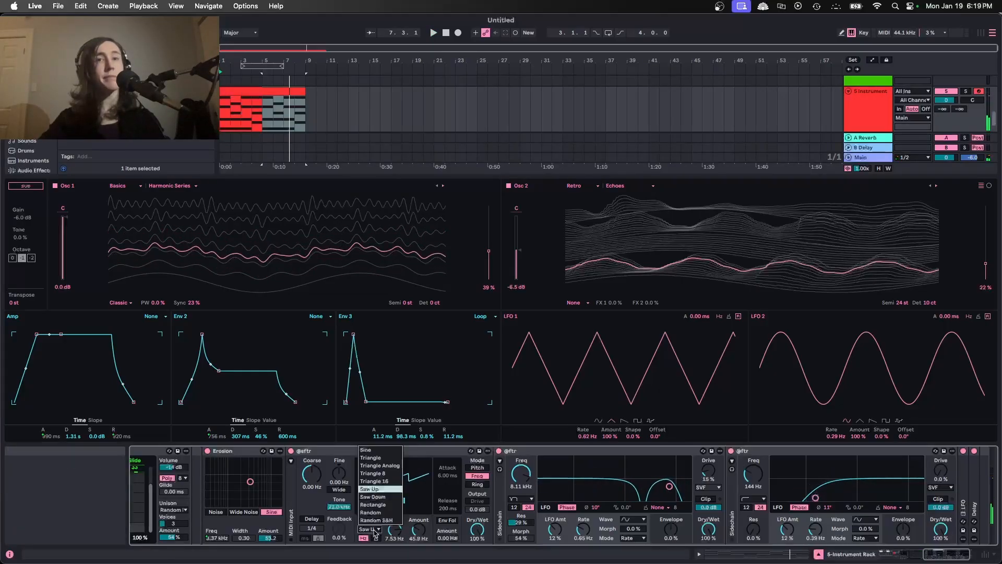
{"action": "left_click", "coordinate": [392, 468]}
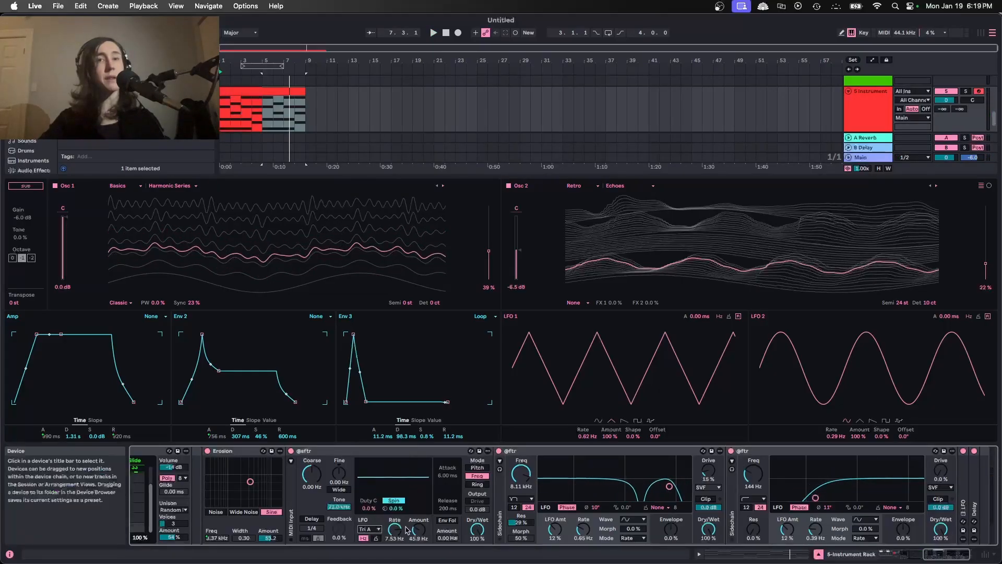
{"action": "left_click", "coordinate": [377, 529]}
{"action": "left_click", "coordinate": [378, 521]}
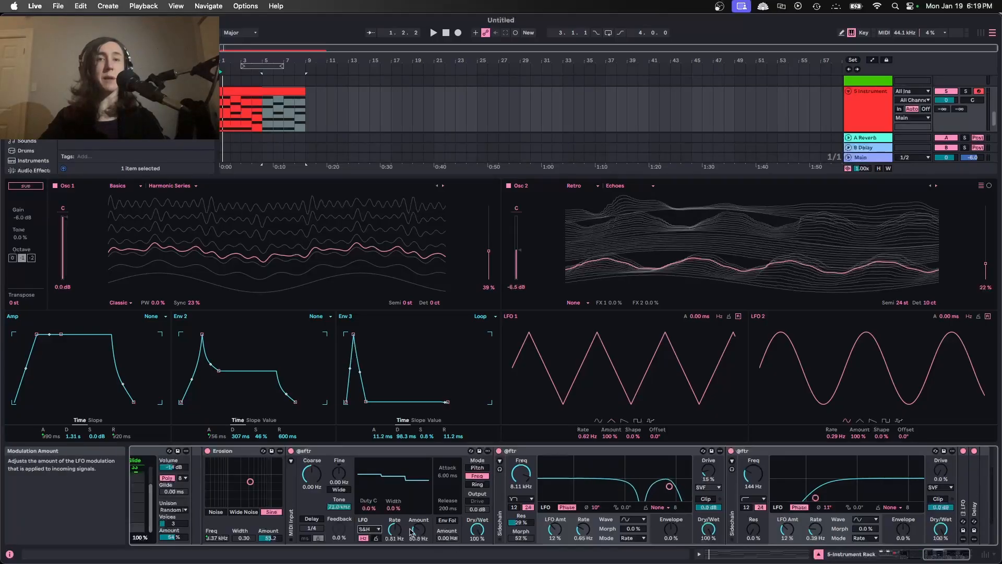
{"action": "key", "text": "space"}
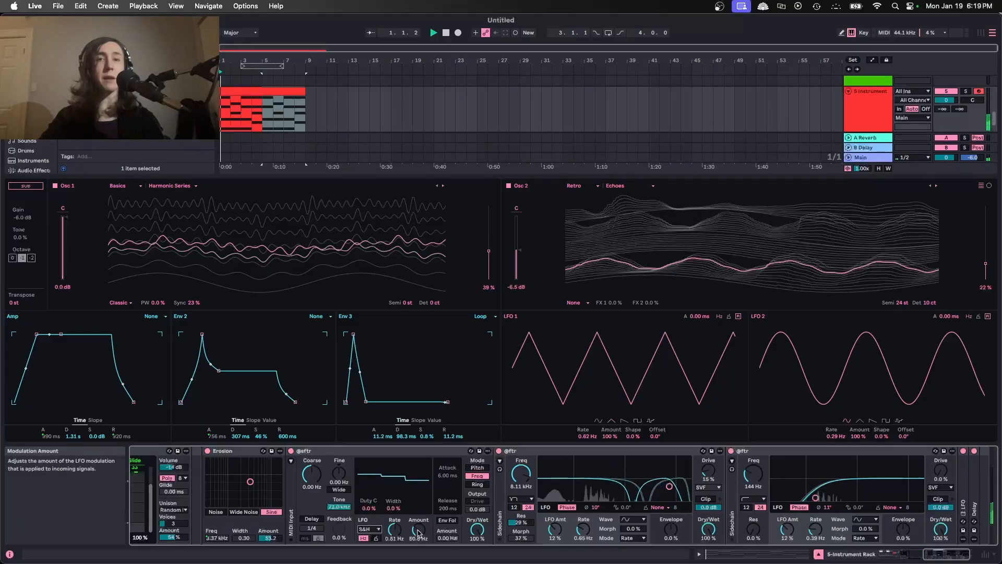
{"action": "left_click_drag", "start_coordinate": [475, 533], "coordinate": [476, 533]}
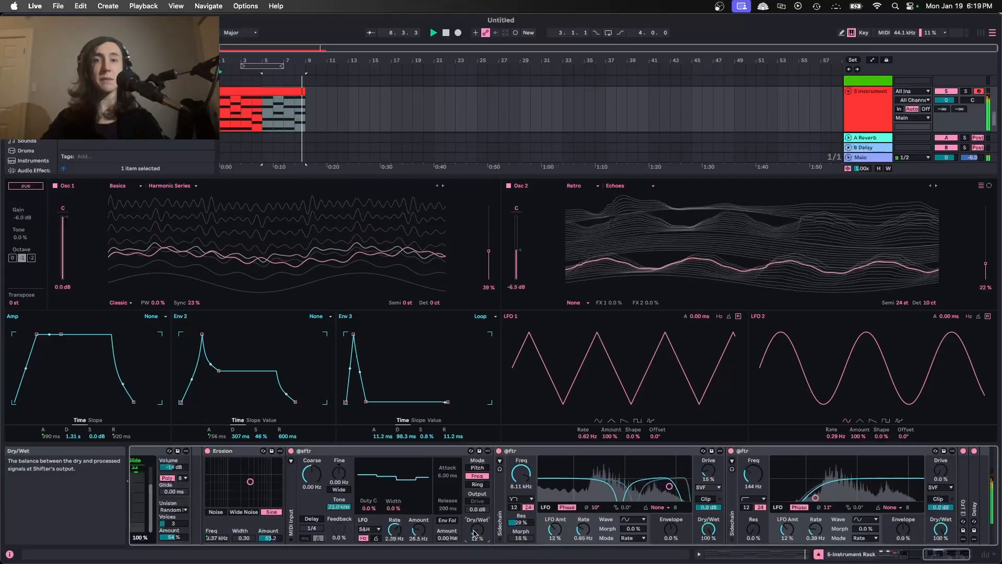
{"action": "key", "text": "space"}
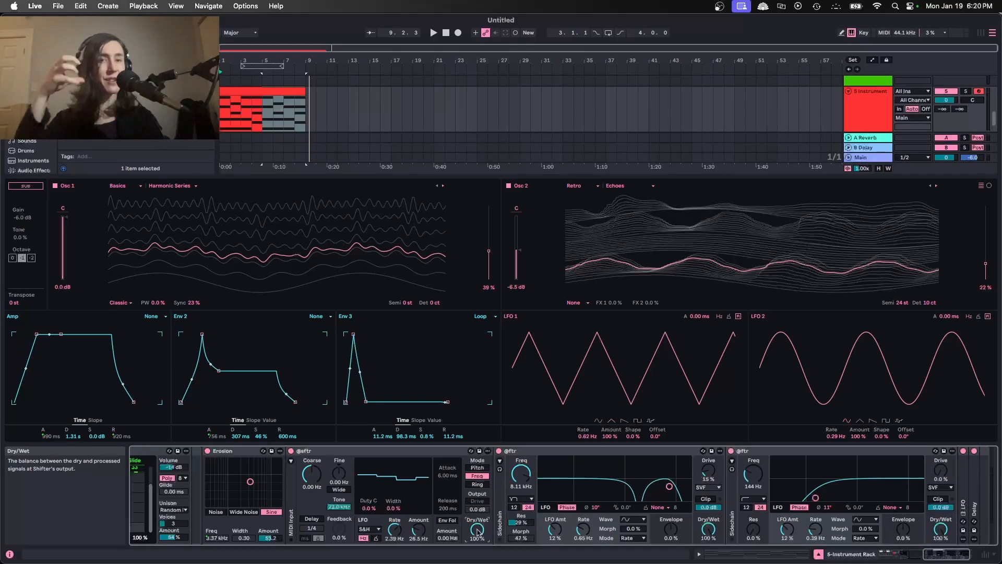
- Sync Shifter's LFO rate to 1/4 and set its modulation amount to about 9.07 Hz while the clip plays
{"action": "key", "text": "space"}
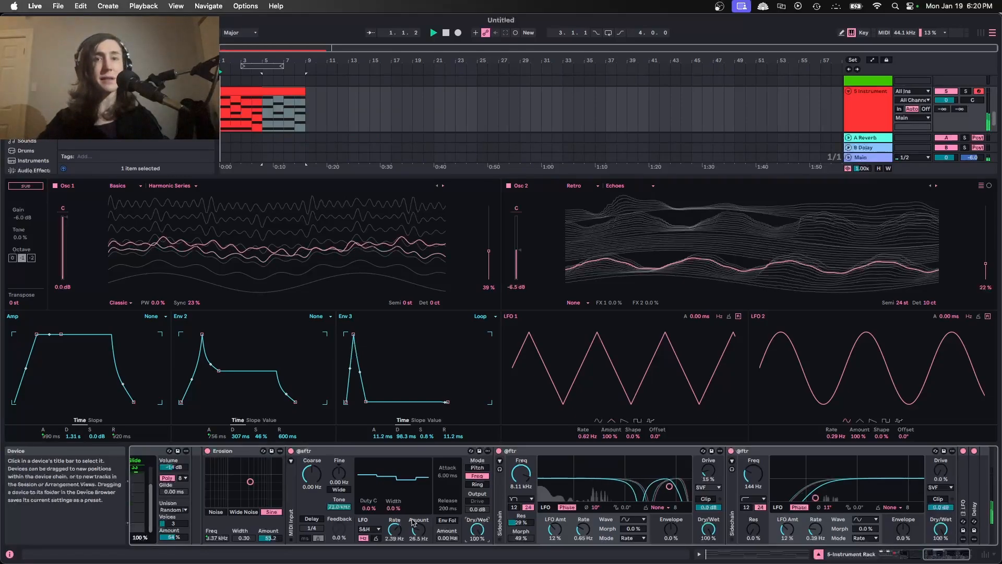
{"action": "left_click_drag", "start_coordinate": [395, 531], "coordinate": [414, 523]}
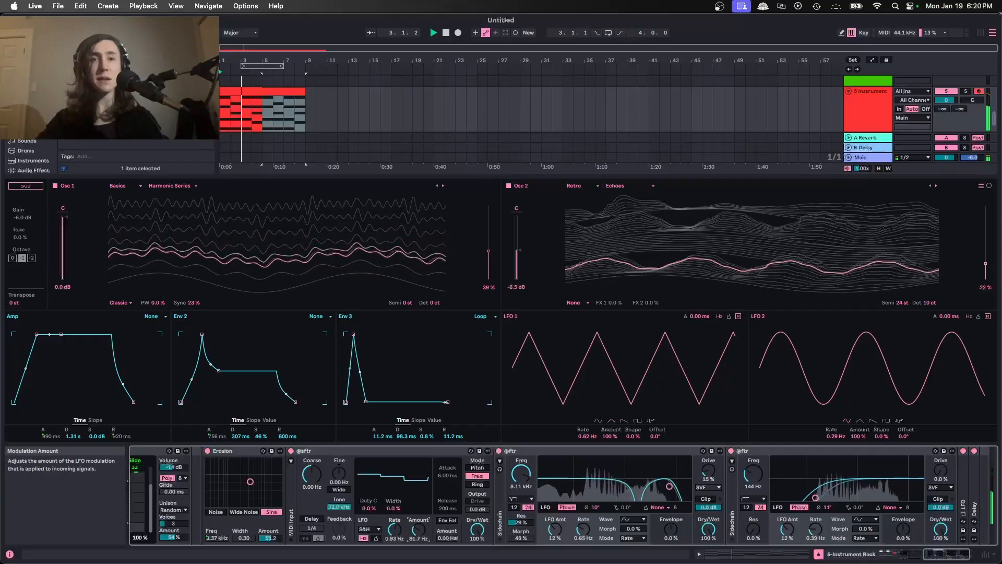
{"action": "left_click_drag", "start_coordinate": [396, 530], "coordinate": [396, 526]}
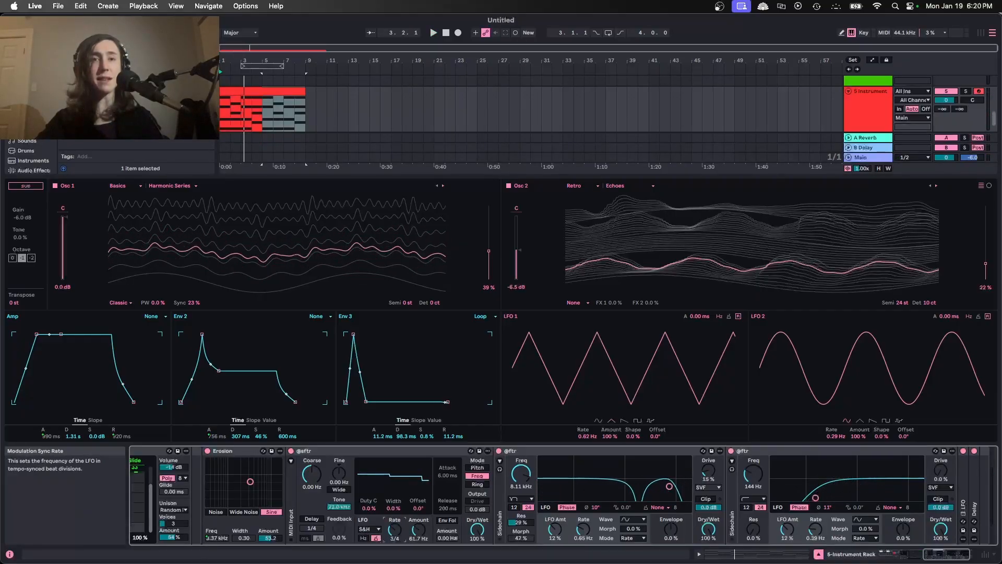
{"action": "key", "text": "space"}
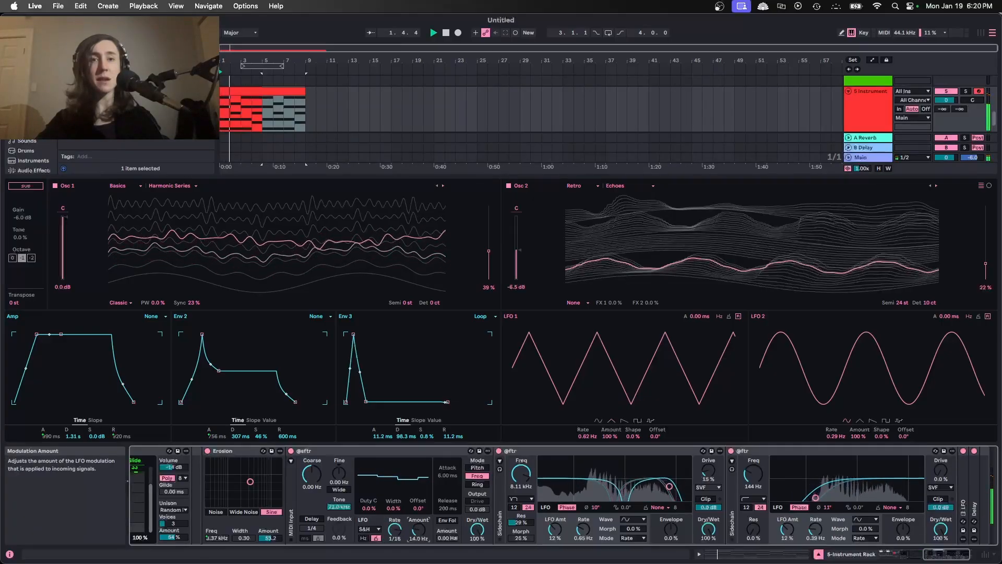
{"action": "left_click_drag", "start_coordinate": [419, 530], "coordinate": [420, 527]}
{"action": "left_click", "coordinate": [395, 530]}
{"action": "key", "text": "space"}
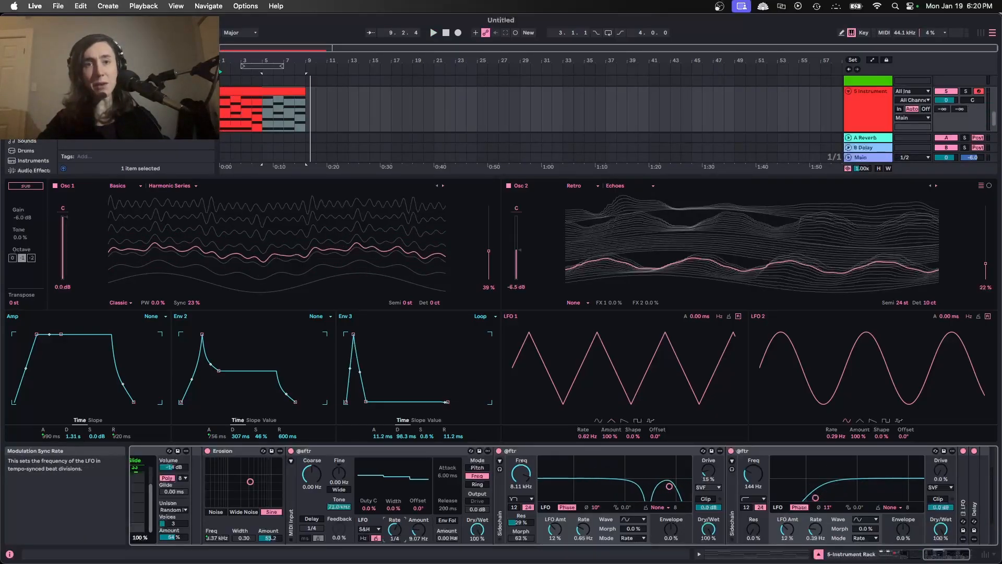
- Place Shifter before Erosion with LFO duty cycle -100% and width 100%, adjusting its modulation amount during playback
{"action": "key", "text": "space"}
{"action": "mouse_move", "coordinate": [419, 531]}
{"action": "left_mouse_down"}
{"action": "mouse_move", "coordinate": [419, 522]}
{"action": "mouse_move", "coordinate": [419, 532]}
{"action": "left_mouse_up"}
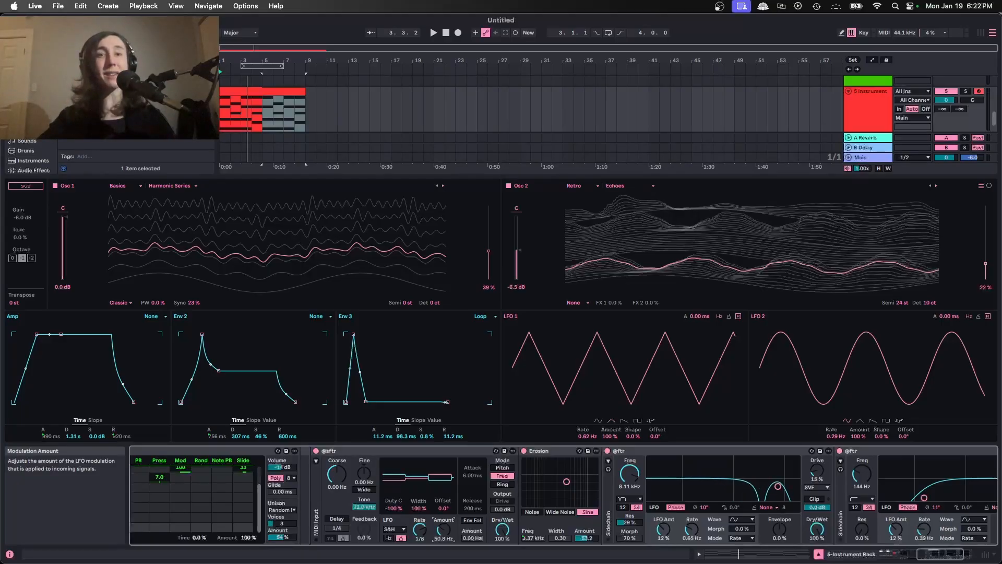
{"action": "key", "text": "space"}
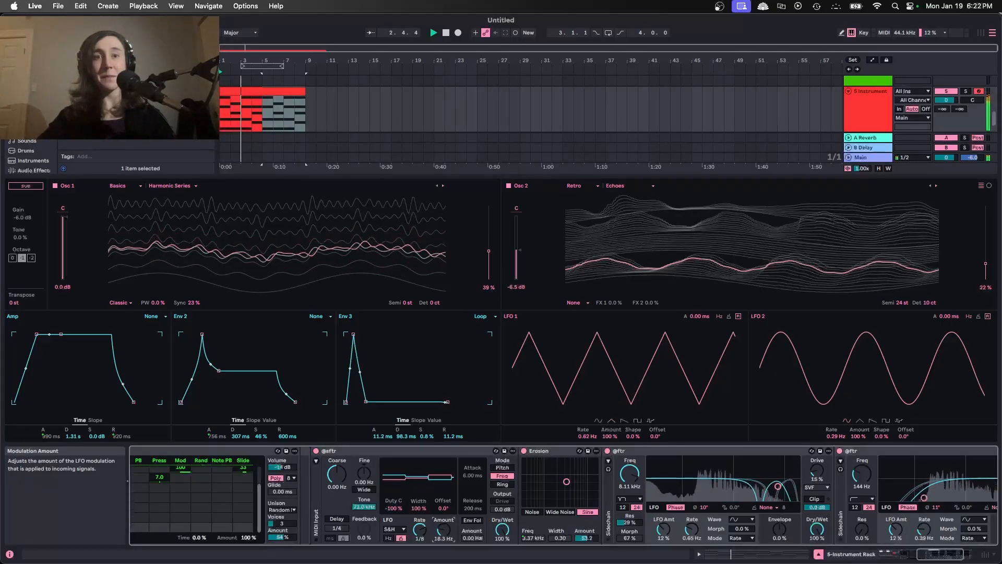
- Set Shifter's LFO amount to 20 Hz and its synced rate to 1/4 during playback
{"action": "scroll", "coordinate": [564, 496], "scroll_direction": "left", "scroll_amount": 5}
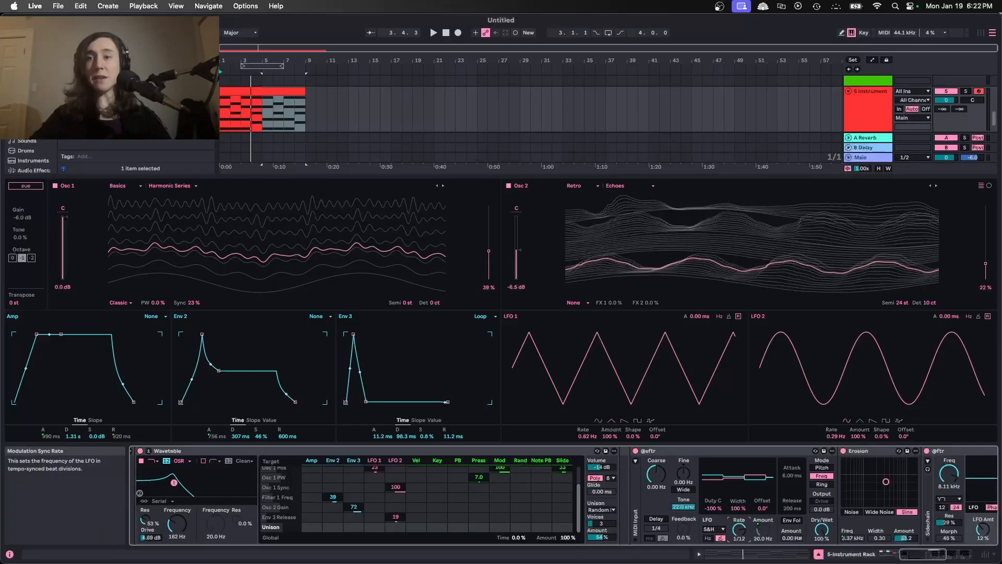
{"action": "key", "text": "space"}
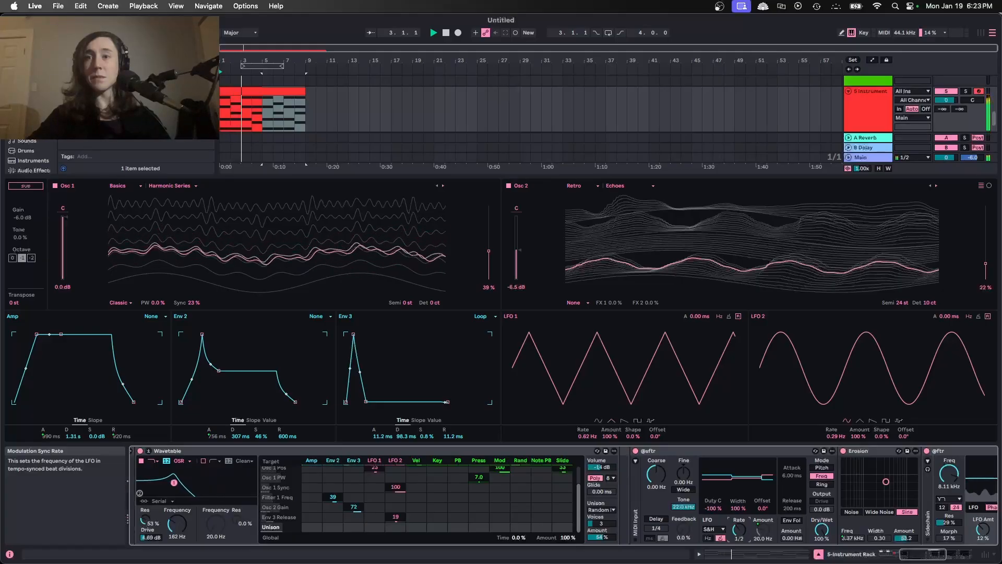
{"action": "left_click_drag", "start_coordinate": [739, 529], "coordinate": [739, 524]}
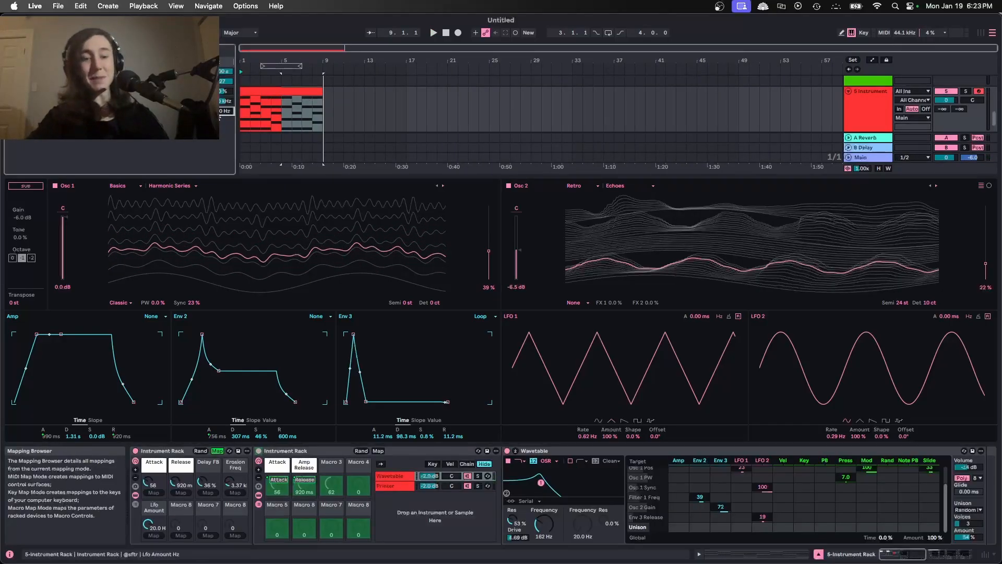
- Set the outer rack's Lfo Amount macro to 2.95 Hz and collapse the inner Instrument Rack
{"action": "key", "text": "space"}
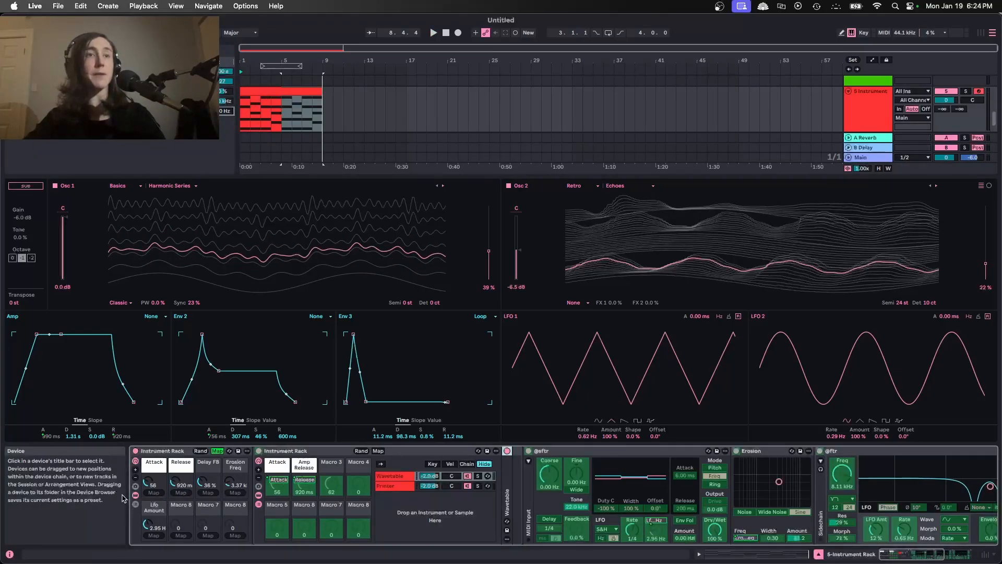
{"action": "left_click", "coordinate": [259, 495]}
{"action": "left_click", "coordinate": [259, 505]}
{"action": "double_click", "coordinate": [312, 452]}
{"action": "double_click", "coordinate": [312, 452]}
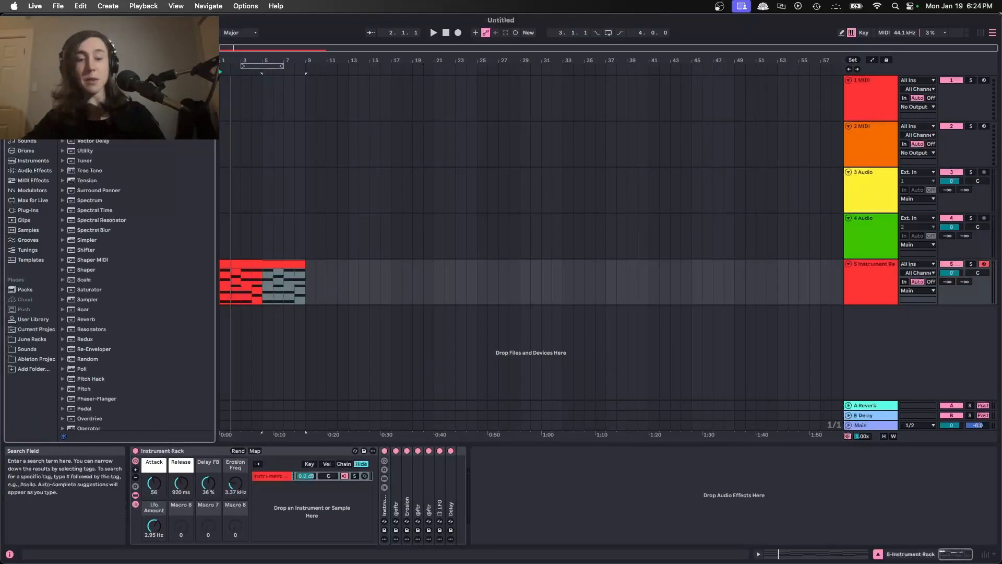
- Add the Gain device at the end of the device chain, map its gain to a macro on the outer Instrument Rack, and play the clip
{"action": "double_click", "coordinate": [120, 79]}
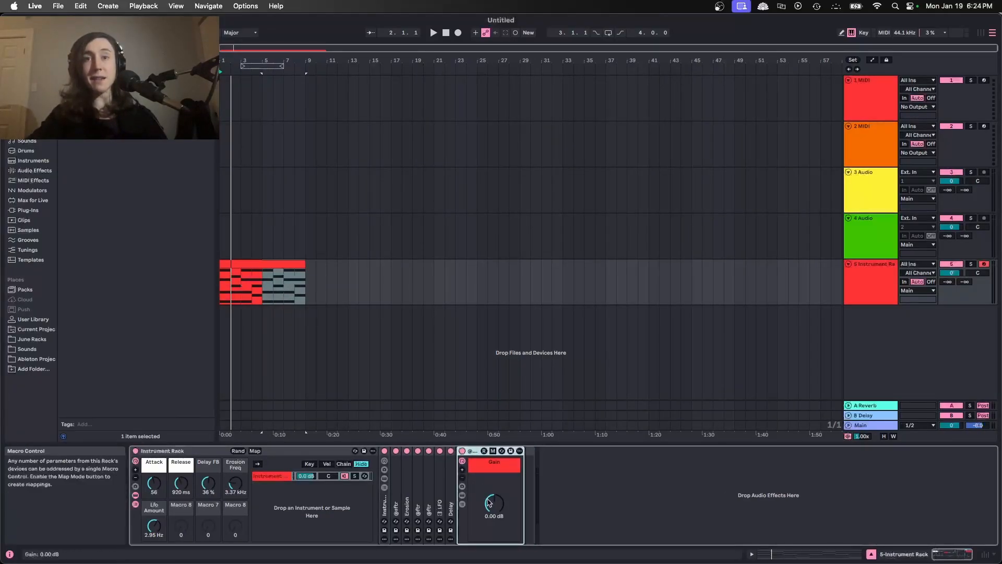
{"action": "right_click", "coordinate": [491, 504]}
{"action": "left_click", "coordinate": [559, 285]}
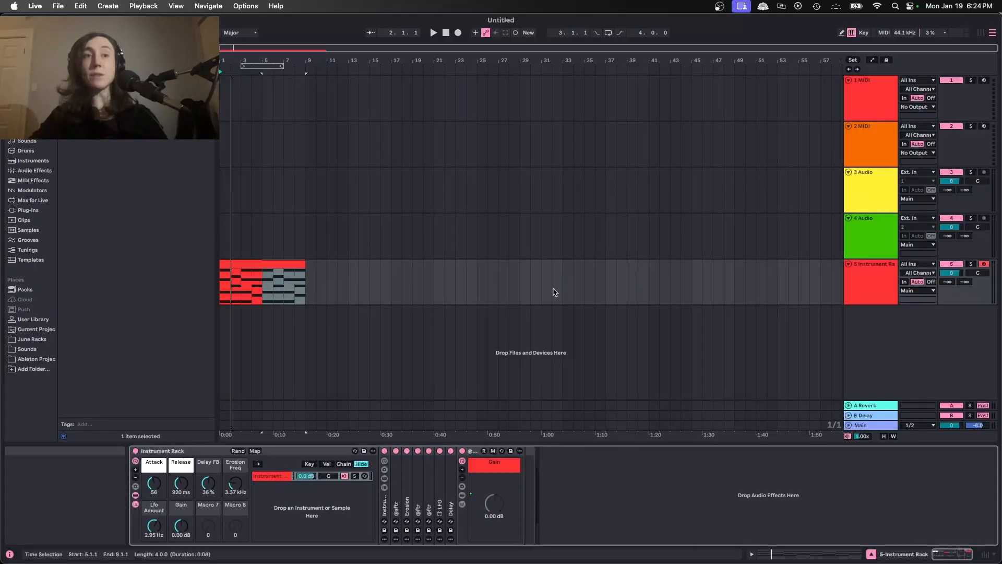
{"action": "right_click", "coordinate": [181, 525]}
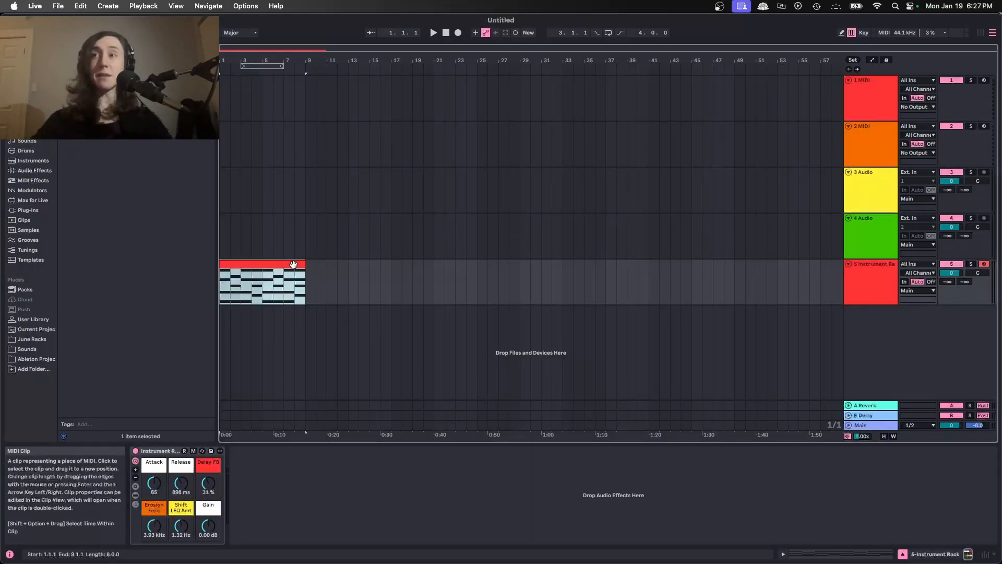
{"action": "key", "text": "space"}
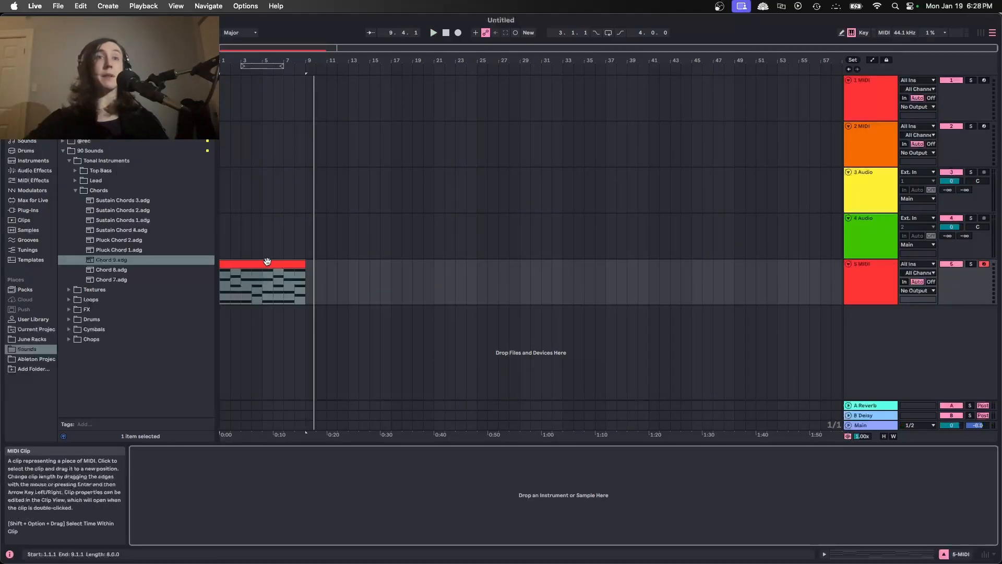
- Move the chord clip onto the first MIDI track and delete the emptied fifth MIDI track
{"action": "left_click_drag", "start_coordinate": [268, 264], "coordinate": [266, 86]}
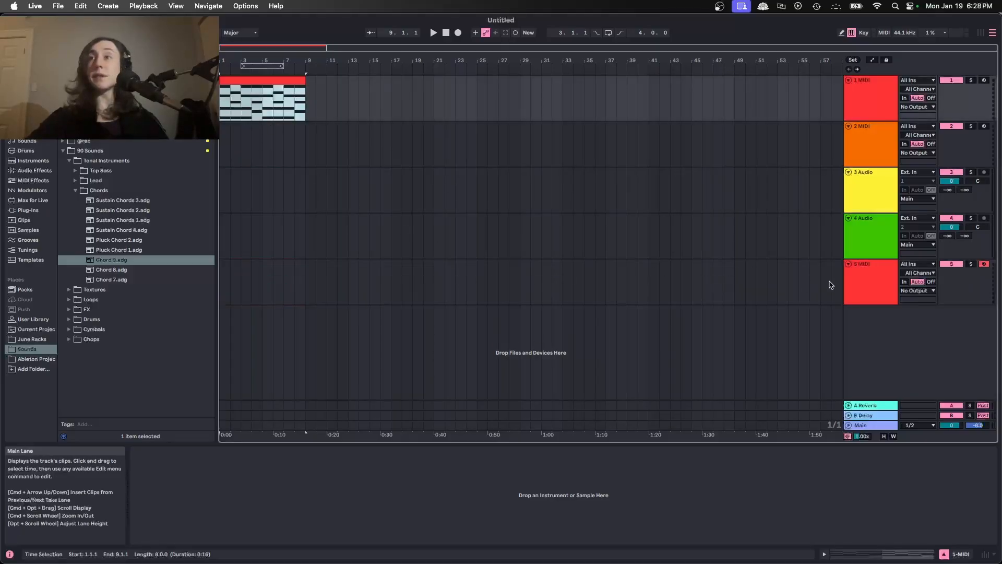
{"action": "left_click", "coordinate": [824, 284]}
{"action": "key", "text": "Delete"}
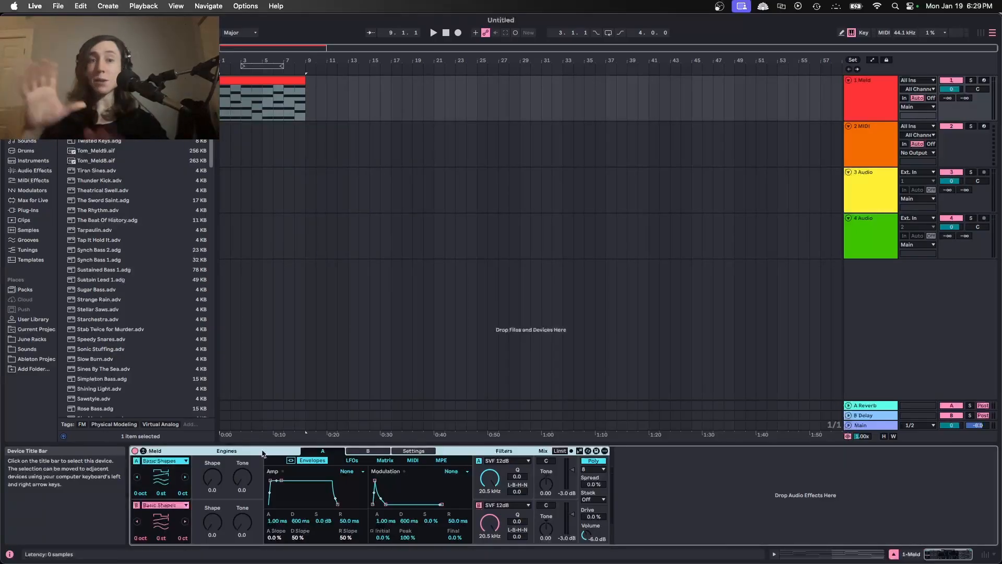
- Try Tarp as Meld's engine A oscillator with engine B turned off, auditioning different Decay settings
{"action": "left_click", "coordinate": [136, 505]}
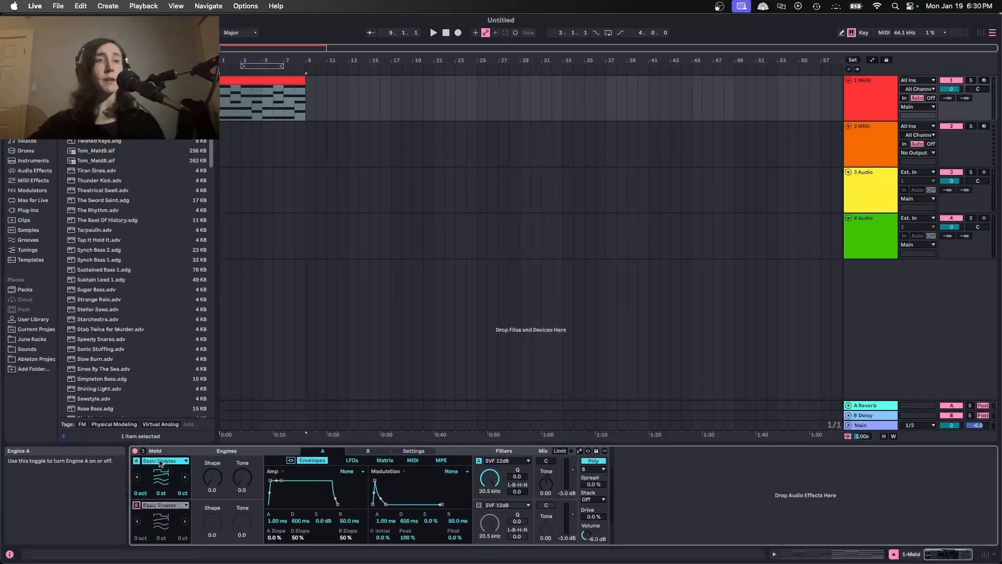
{"action": "left_click", "coordinate": [156, 461]}
{"action": "left_click", "coordinate": [150, 389]}
{"action": "key", "text": "space"}
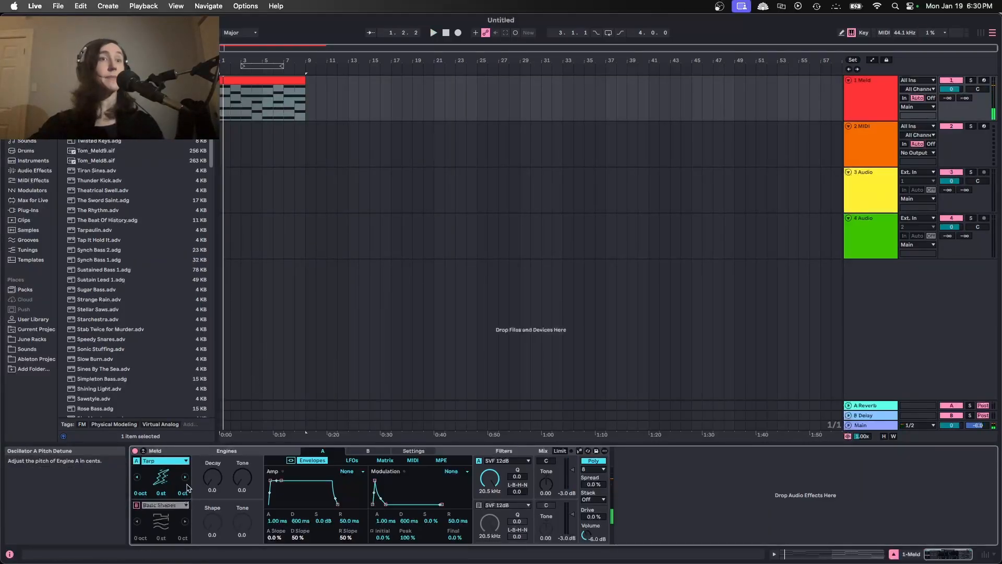
{"action": "key", "text": "space"}
{"action": "left_click_drag", "start_coordinate": [213, 478], "coordinate": [212, 491]}
{"action": "key", "text": "space"}
- Set engine A to Noisy Shapes with Shape about 53.2 and Rough about 64.3, and change its filter type to HP 12dB MS2
{"action": "left_click", "coordinate": [165, 461]}
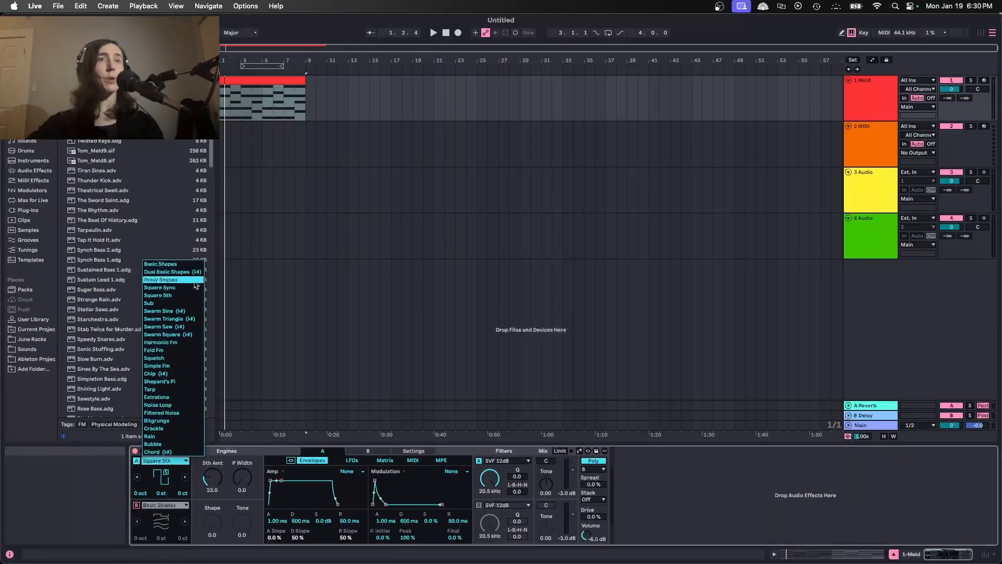
{"action": "left_click", "coordinate": [194, 281]}
{"action": "key", "text": "space"}
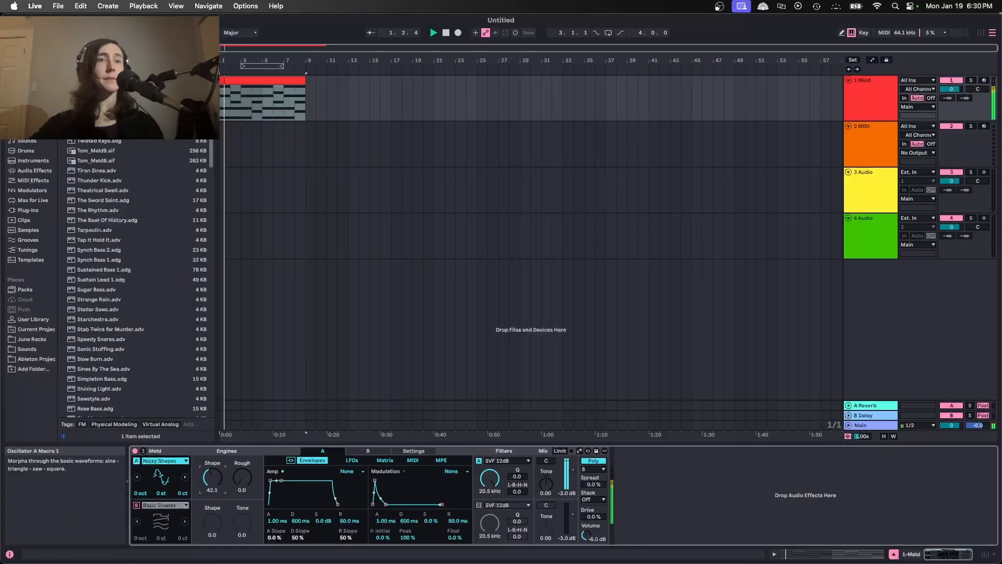
{"action": "left_click_drag", "start_coordinate": [212, 478], "coordinate": [242, 440]}
{"action": "key", "text": "space"}
{"action": "key", "text": "space"}
{"action": "left_click_drag", "start_coordinate": [243, 477], "coordinate": [242, 479]}
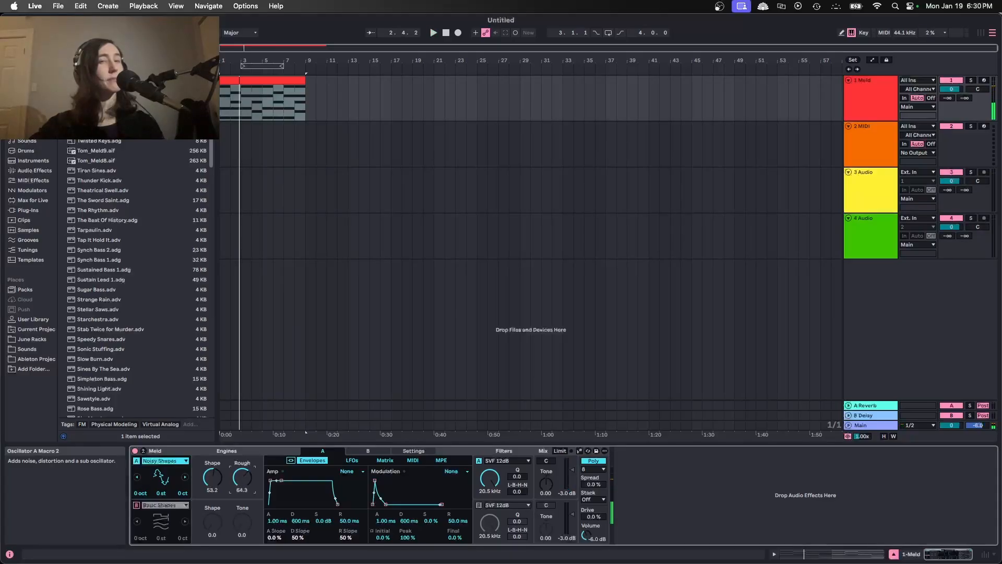
{"action": "left_click", "coordinate": [505, 460]}
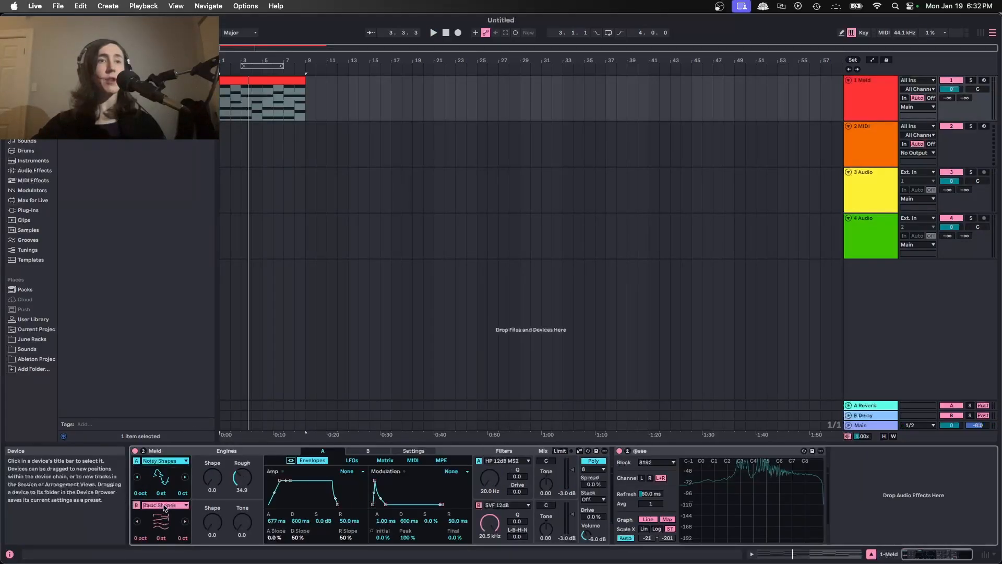
- Try Dual Basic Shapes on Meld's engine B with Shape about 38.9, adjusting Detune during playback
{"action": "left_click", "coordinate": [164, 505]}
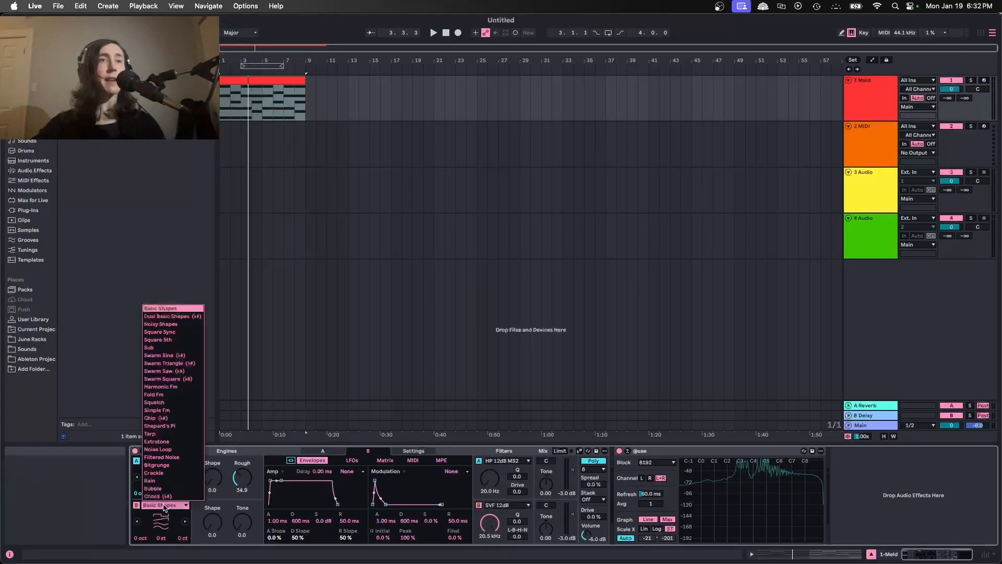
{"action": "left_click", "coordinate": [172, 316]}
{"action": "key", "text": "space"}
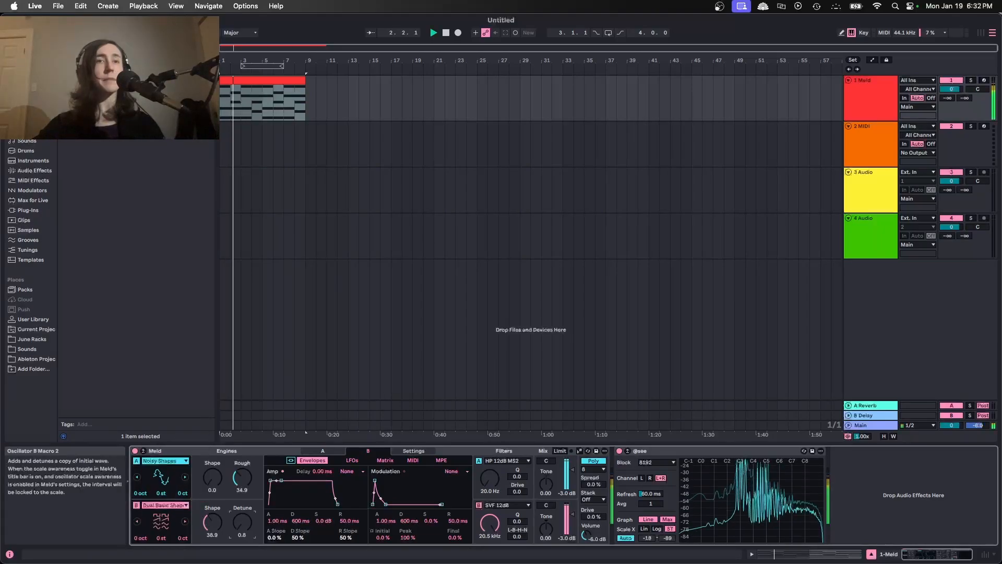
{"action": "left_click_drag", "start_coordinate": [246, 527], "coordinate": [245, 538]}
{"action": "key", "text": "space"}
- Try the Chip oscillator on engine B with Tone about 39.7 and Rate about 23.8, and audition it
{"action": "left_click", "coordinate": [154, 506]}
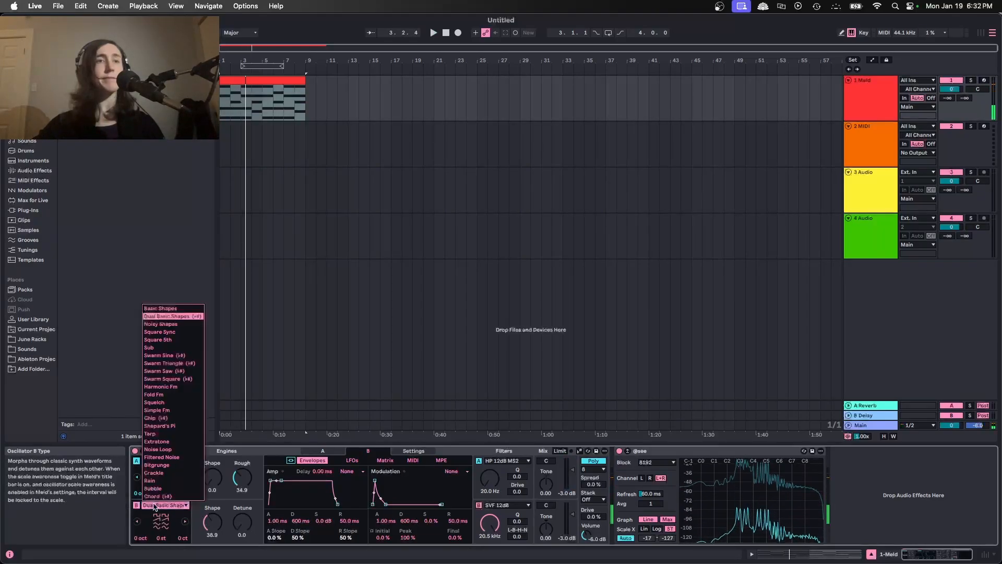
{"action": "left_click", "coordinate": [175, 419]}
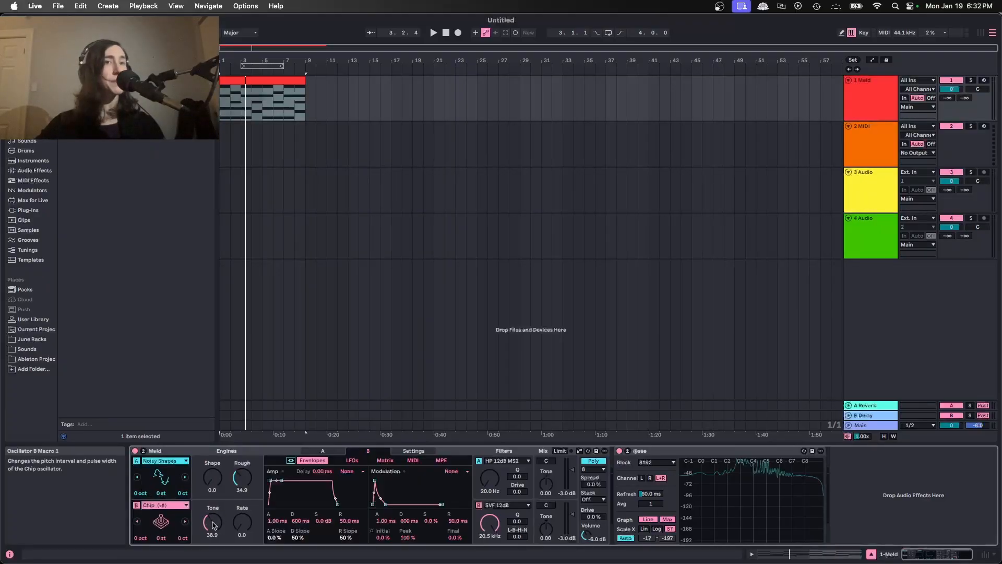
{"action": "key", "text": "space"}
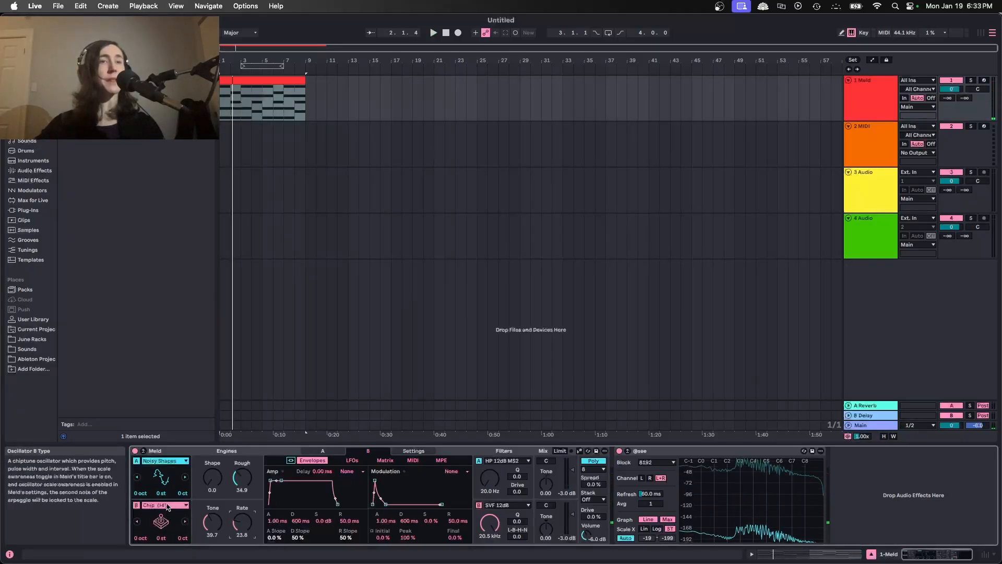
- Try the Bitgrunge oscillator on engine B with Mult about 84.1, auditioning the engine's filter frequency during playback
{"action": "left_click", "coordinate": [167, 505]}
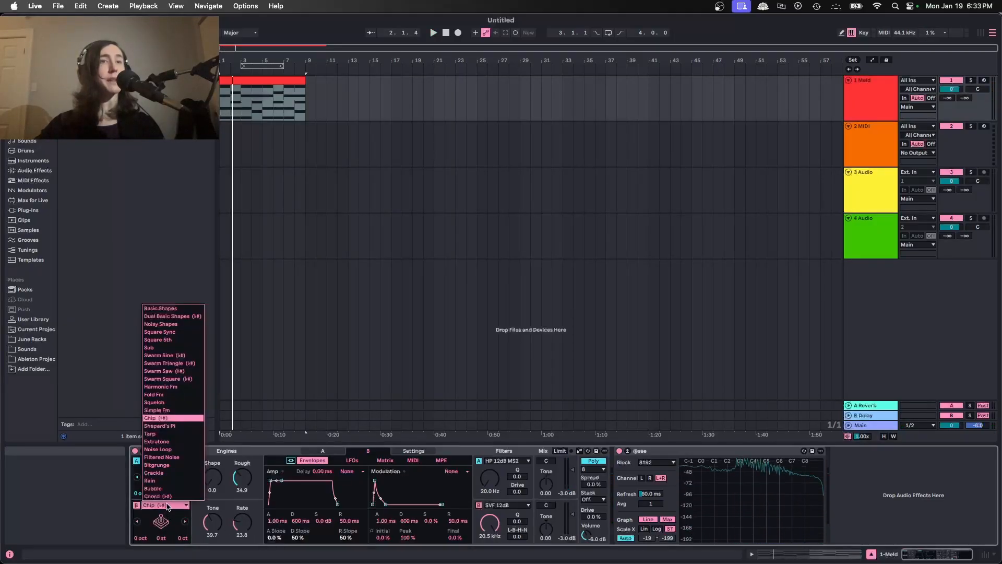
{"action": "left_click", "coordinate": [156, 465]}
{"action": "key", "text": "space"}
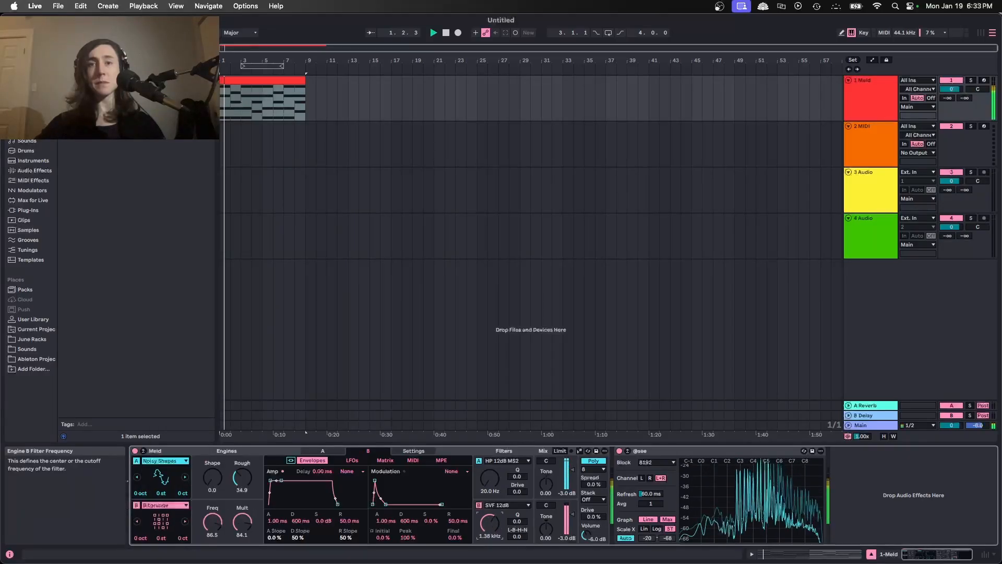
{"action": "key", "text": "space"}
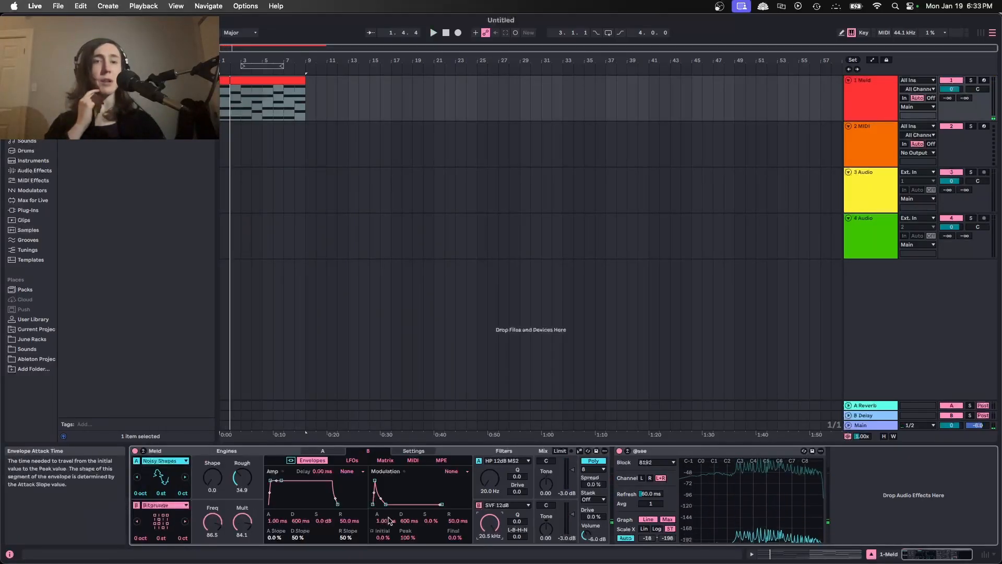
- Set the volumes of engines A and B to -12 dB each and audition the balance
{"action": "left_click", "coordinate": [567, 494]}
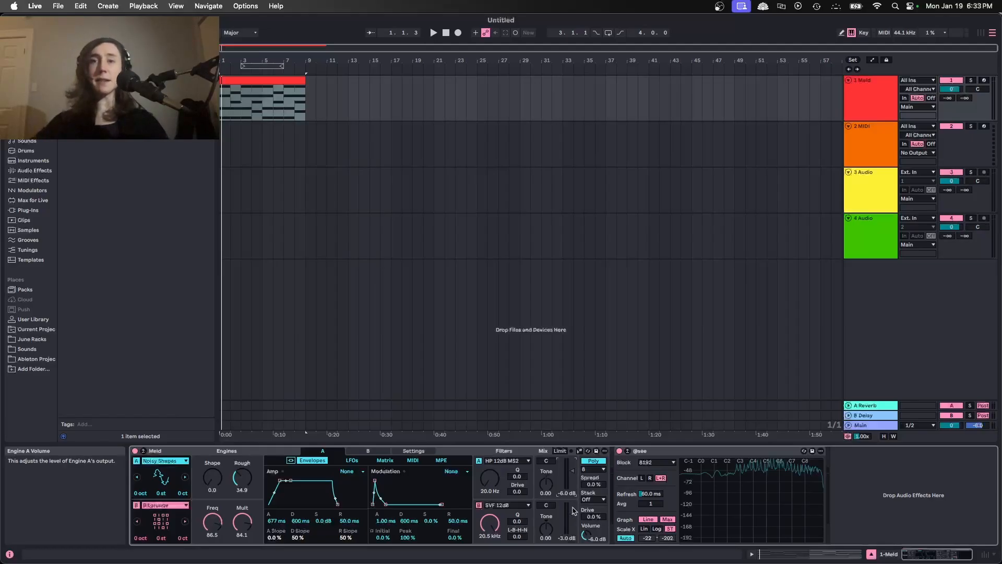
{"action": "left_click_drag", "start_coordinate": [568, 540], "coordinate": [568, 553]}
{"action": "key", "text": "space"}
{"action": "key", "text": "space"}
{"action": "left_click", "coordinate": [567, 493]}
{"action": "type", "text": "-1"}
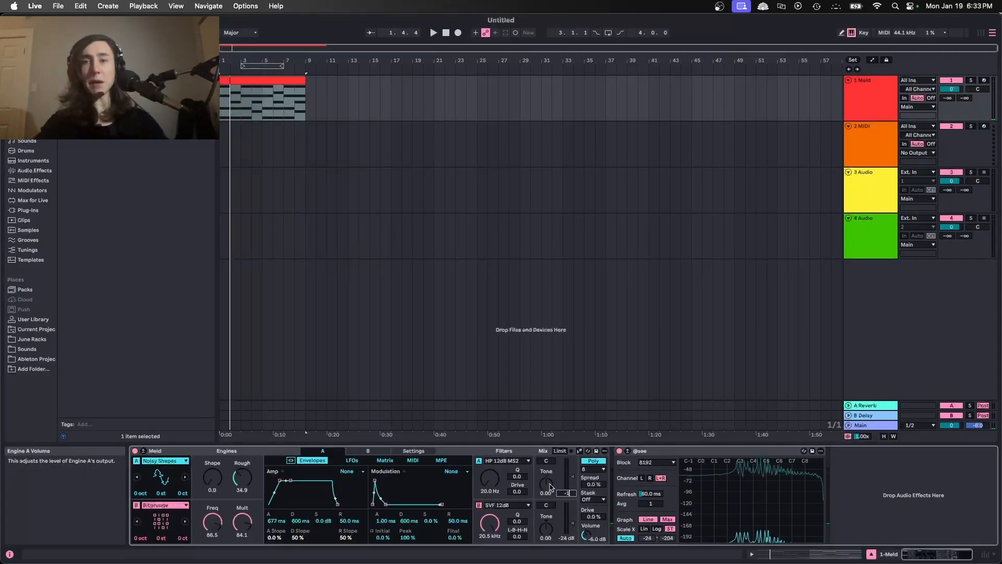
{"action": "left_click", "coordinate": [568, 539]}
{"action": "type", "text": "-12"}
{"action": "key", "text": "Return"}
{"action": "key", "text": "space"}
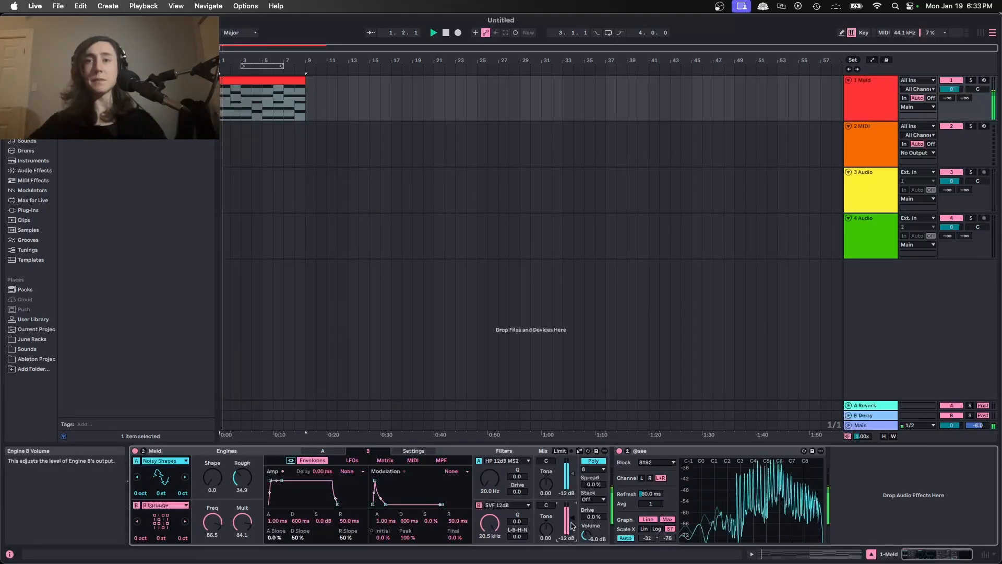
{"action": "key", "text": "space"}
- Raise Meld's output volume to about 0.1 dB and set its Spread to about 48%, checking the sound during playback
{"action": "left_click_drag", "start_coordinate": [586, 536], "coordinate": [586, 522]}
{"action": "key", "text": "space"}
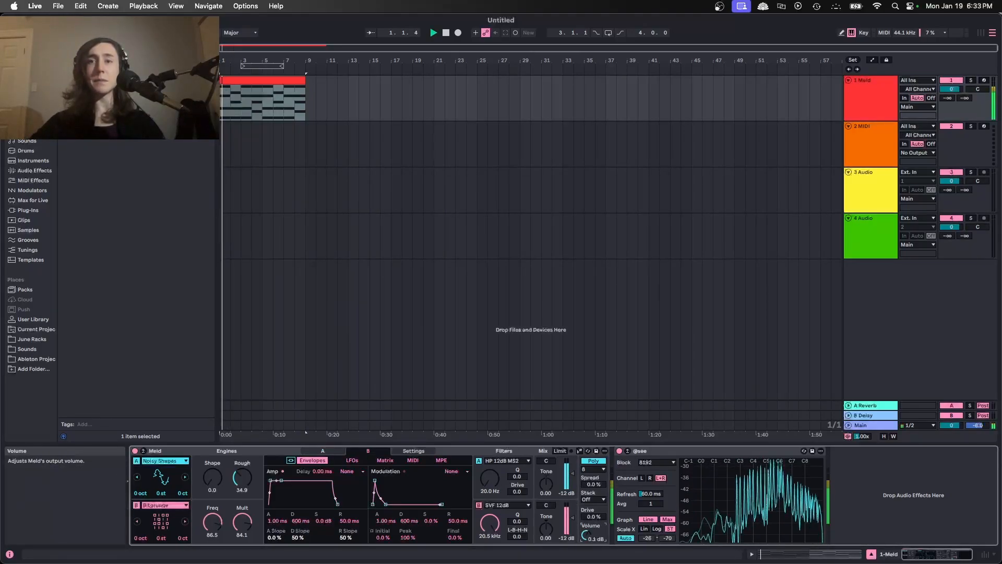
{"action": "key", "text": "space"}
{"action": "left_click_drag", "start_coordinate": [593, 486], "coordinate": [594, 510]}
{"action": "key", "text": "space"}
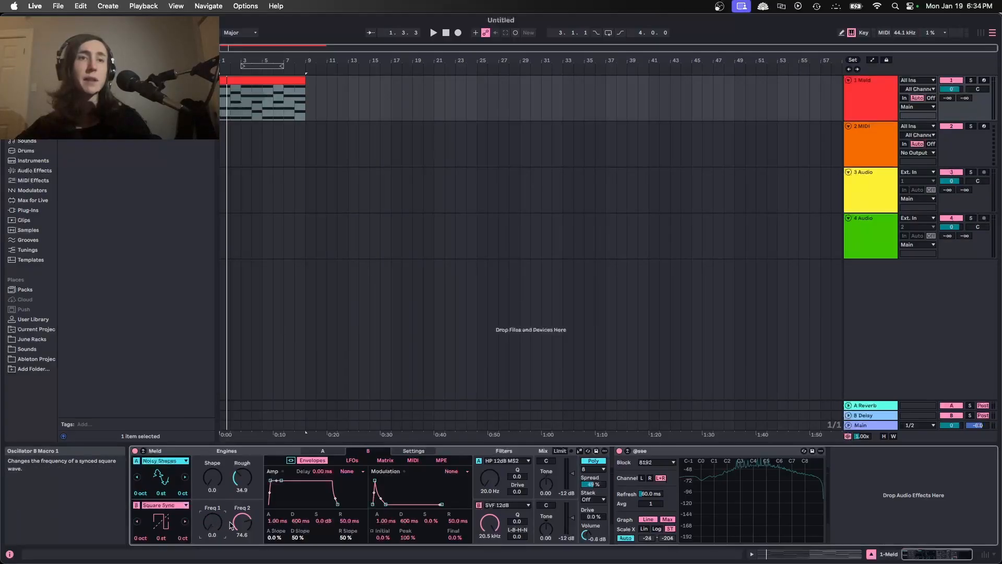
- Set engine B's Square Sync Freq 2 to about 77.8 and engine A's Shape to about 5.6 while the clip plays
{"action": "key", "text": "space"}
{"action": "mouse_move", "coordinate": [231, 525]}
{"action": "left_mouse_down"}
{"action": "mouse_move", "coordinate": [242, 512]}
{"action": "mouse_move", "coordinate": [212, 525]}
{"action": "left_mouse_up"}
{"action": "key", "text": "space"}
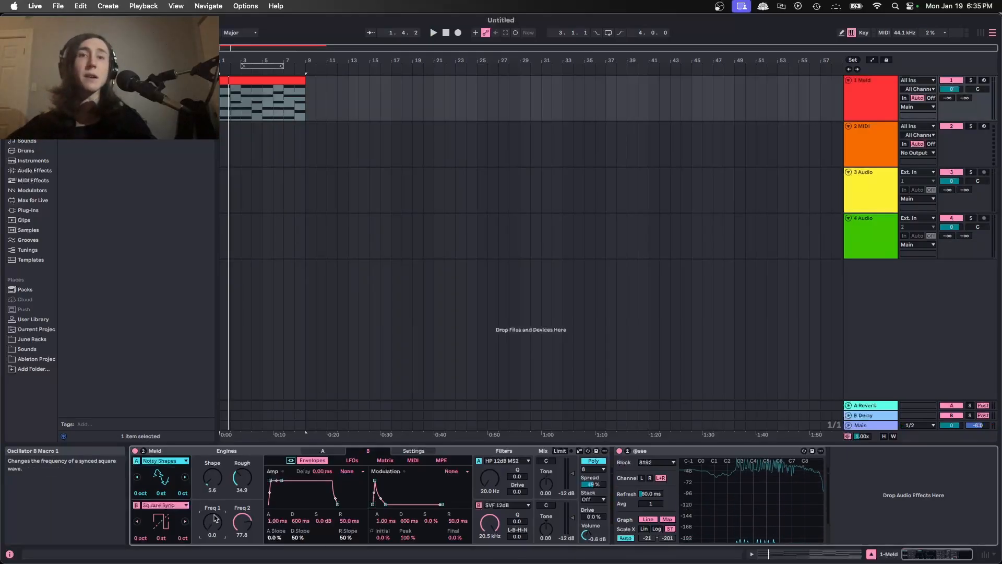
- Expand Meld's modulation matrix and set engine B's LFO 1 effects to Skew Unipolar and Comparator with Threshold about 81
{"action": "left_click", "coordinate": [143, 450]}
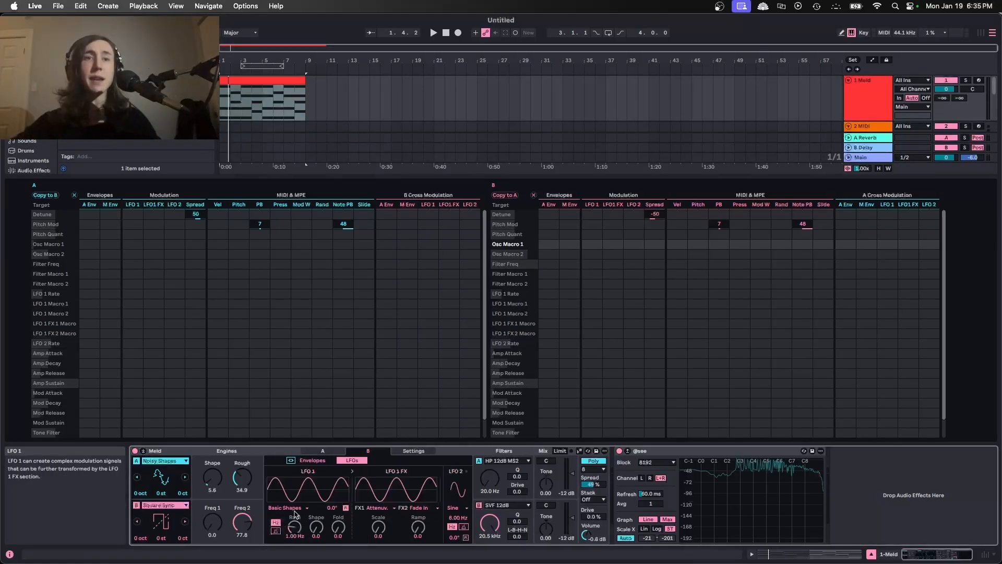
{"action": "left_click_drag", "start_coordinate": [378, 527], "coordinate": [378, 518]}
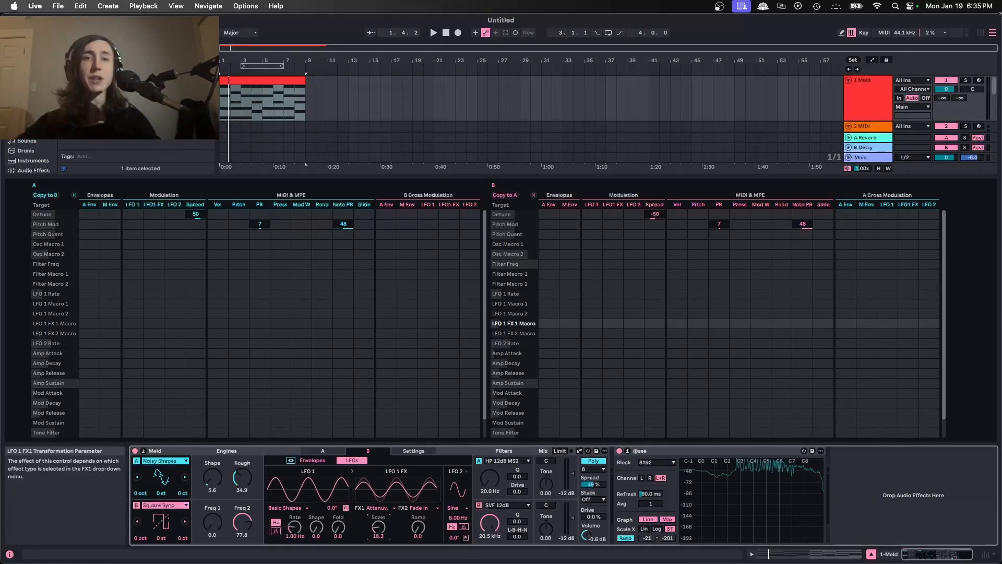
{"action": "left_click", "coordinate": [391, 507]}
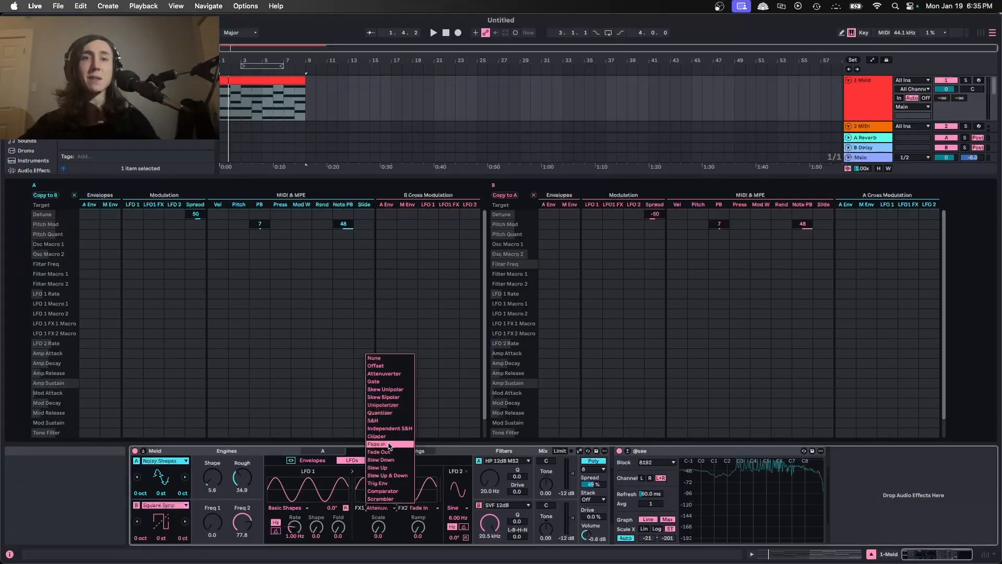
{"action": "left_click", "coordinate": [385, 389]}
{"action": "left_click_drag", "start_coordinate": [418, 528], "coordinate": [418, 534]}
{"action": "left_click_drag", "start_coordinate": [378, 528], "coordinate": [378, 530]}
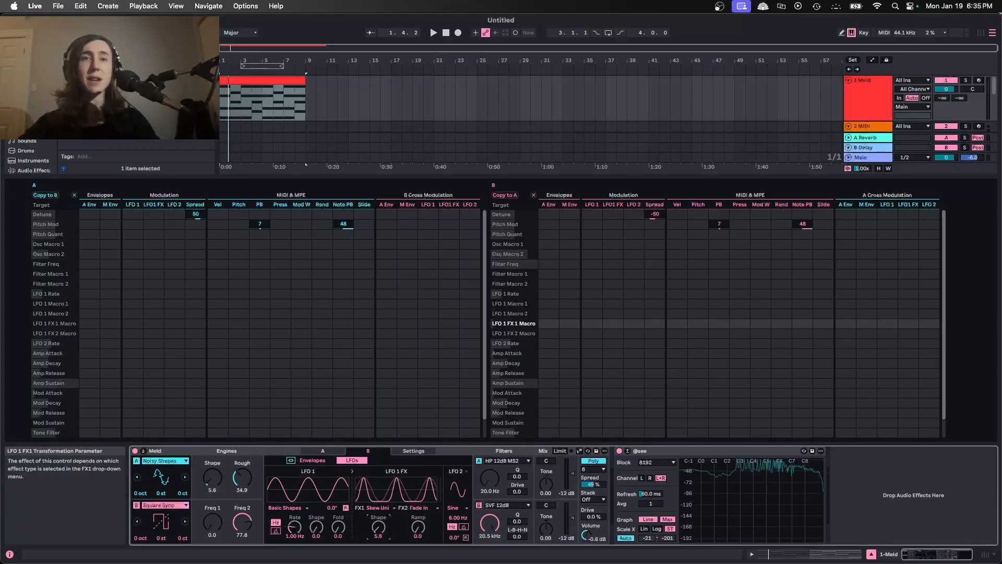
{"action": "key", "text": "space"}
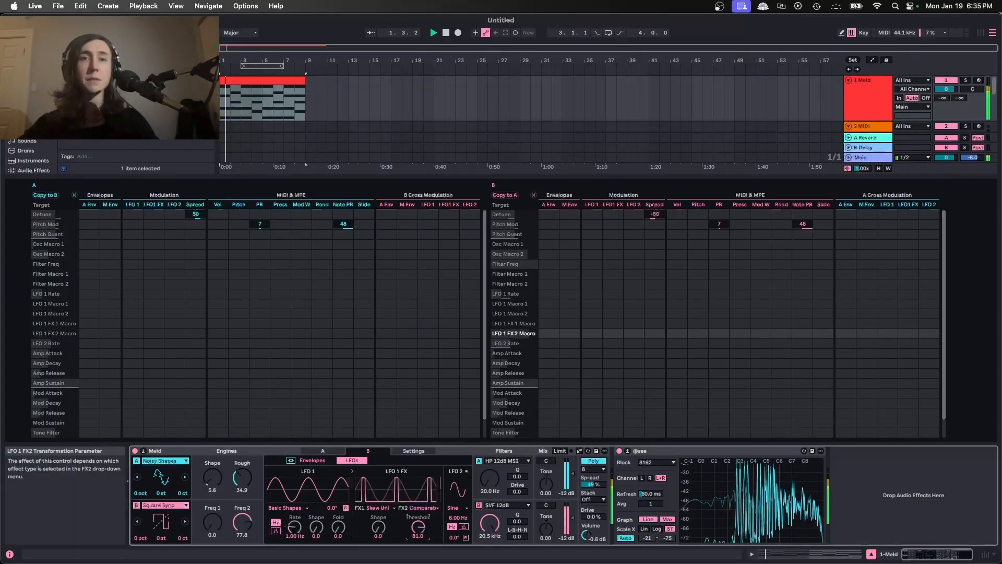
{"action": "key", "text": "space"}
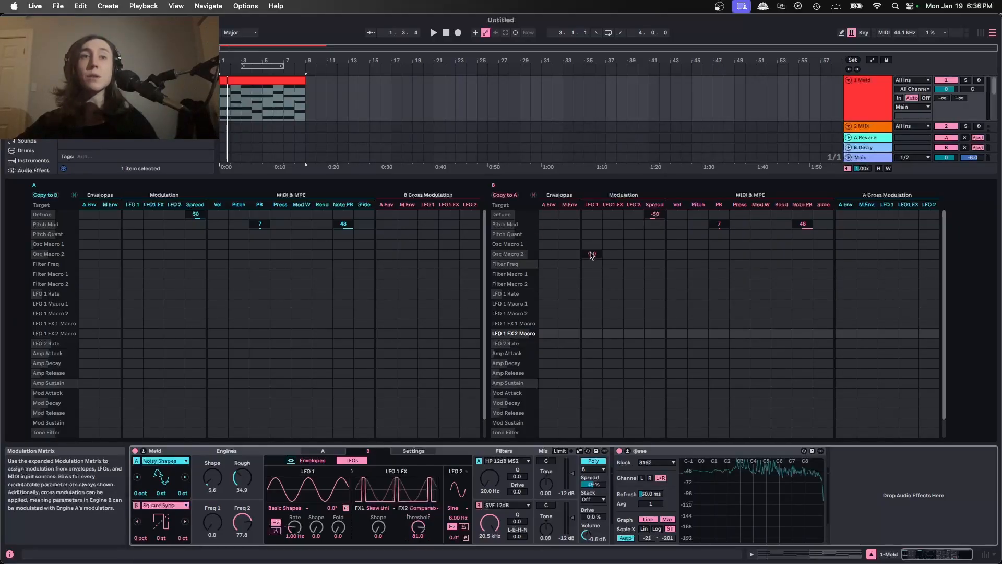
- Try modulating engine B's Osc Macro 2 with LFO 1 at an amount of 70 during playback
{"action": "left_click_drag", "start_coordinate": [592, 255], "coordinate": [592, 241]}
{"action": "key", "text": "space"}
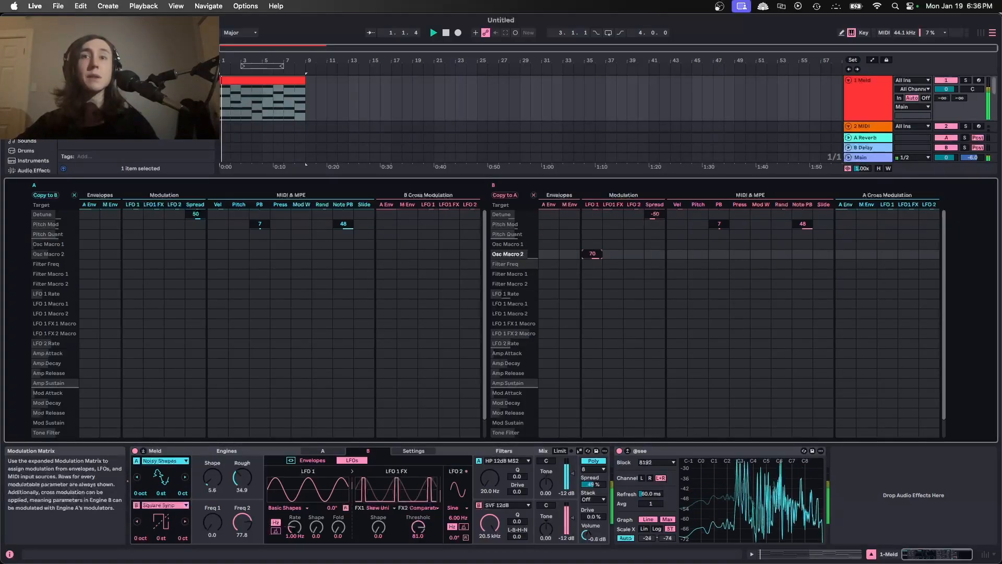
{"action": "key", "text": "space"}
{"action": "double_click", "coordinate": [593, 252]}
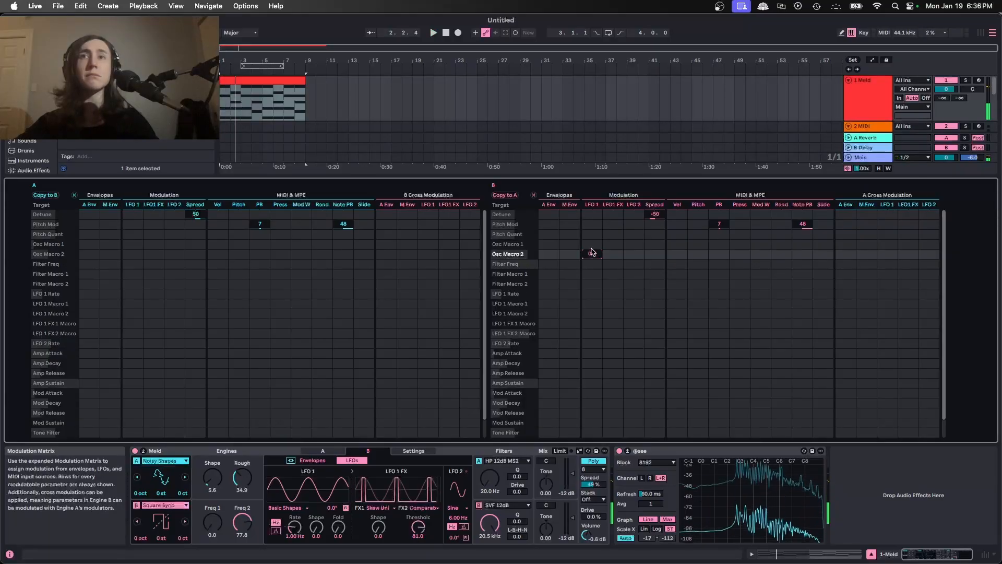
- Set LFO 1's modulation of engine B's Osc Macro 1 to 77
{"action": "left_click_drag", "start_coordinate": [592, 245], "coordinate": [593, 208]}
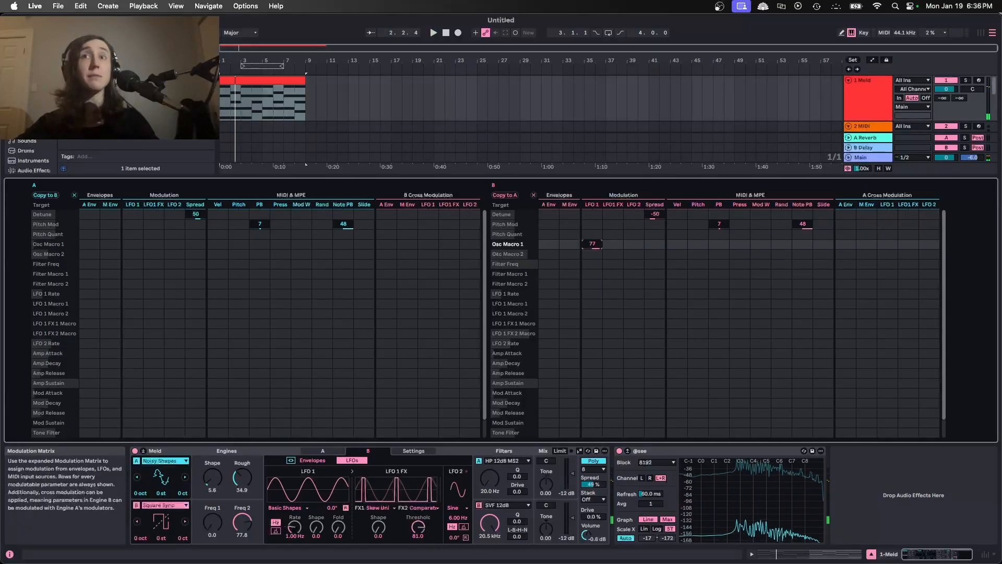
- Raise engine B's LFO 1 Rate to about 3.65 Hz while auditioning the clip
{"action": "key", "text": "space"}
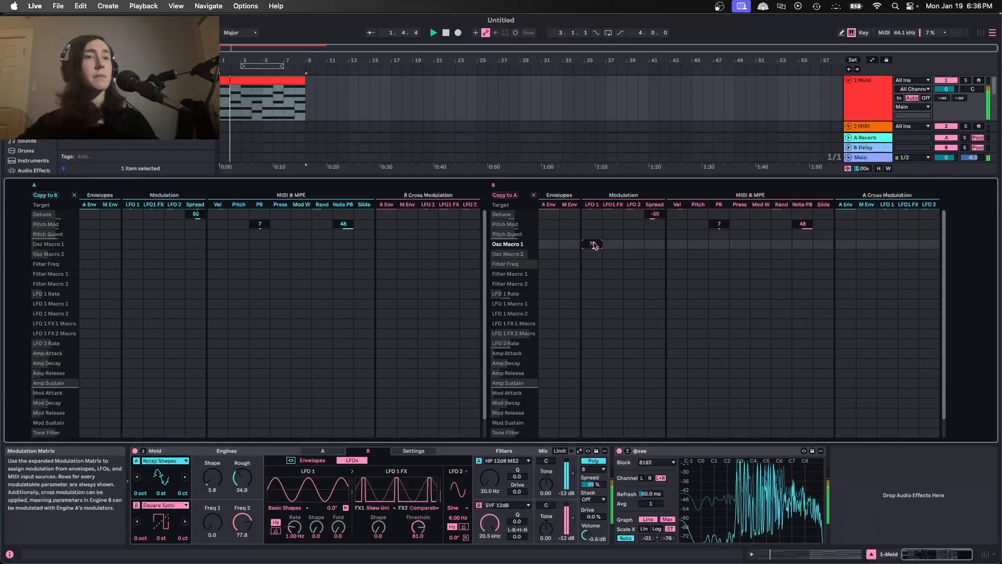
{"action": "key", "text": "space"}
{"action": "left_click_drag", "start_coordinate": [295, 527], "coordinate": [295, 509]}
{"action": "key", "text": "space"}
{"action": "key", "text": "space"}
- Replace the LFO 1 modulation of engine B's Osc Macro 1 with LFO 1 FX at an amount of 47
{"action": "double_click", "coordinate": [593, 244]}
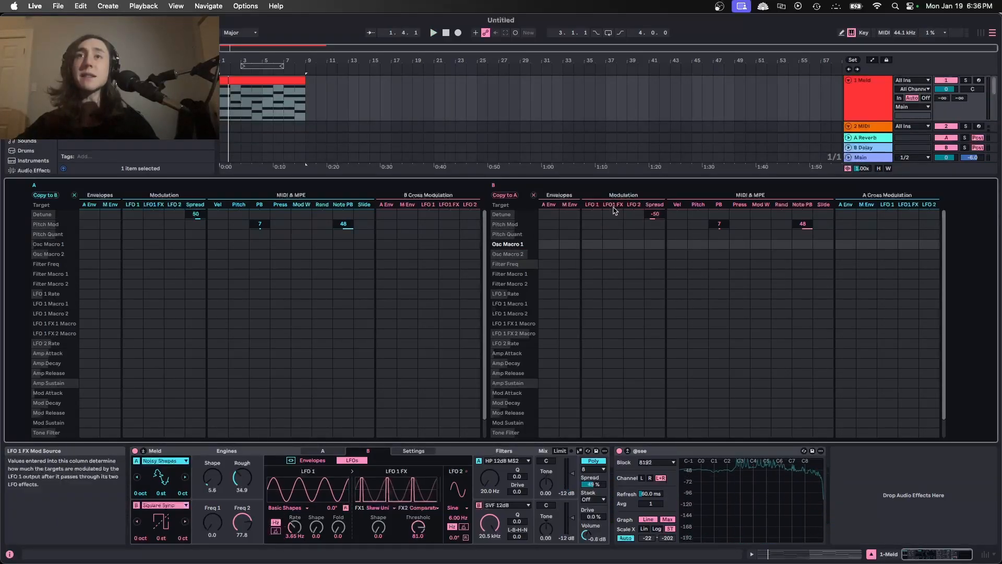
{"action": "left_click_drag", "start_coordinate": [612, 243], "coordinate": [612, 221]}
{"action": "key", "text": "space"}
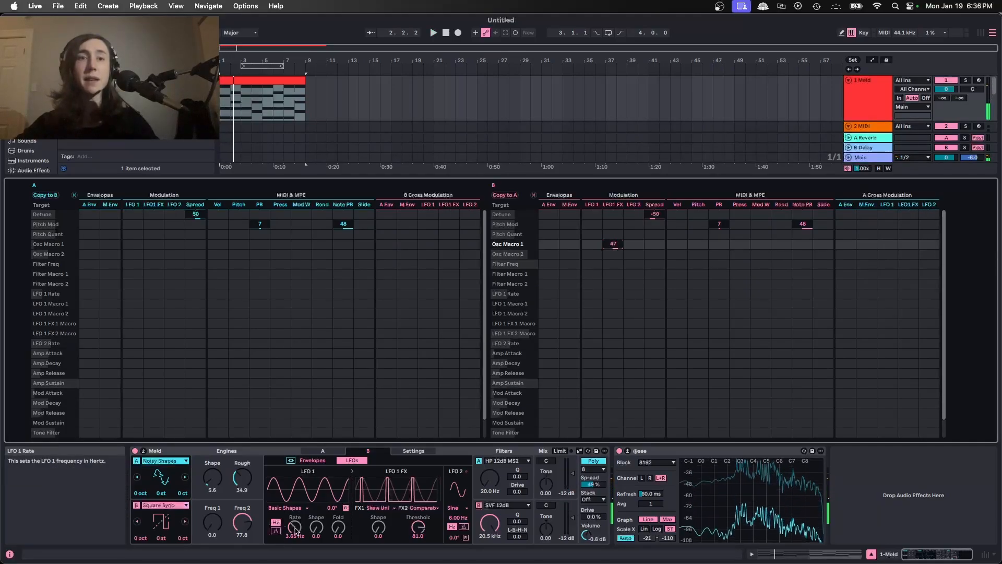
- Switch engine B's LFO 1 to Wander at about 52.2 Hz and set the Comparator Threshold to about 95.2 during playback
{"action": "left_click", "coordinate": [286, 508]}
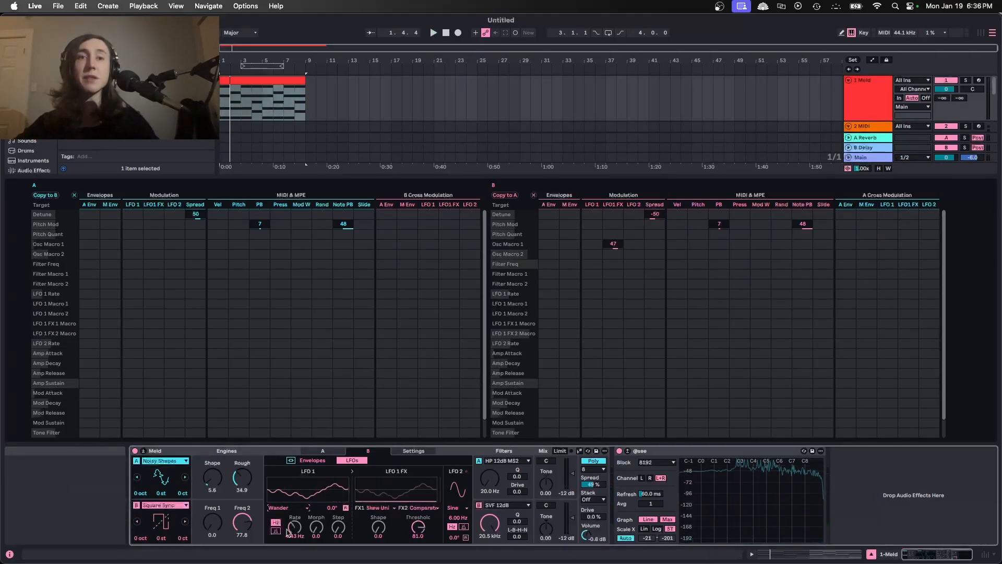
{"action": "key", "text": "space"}
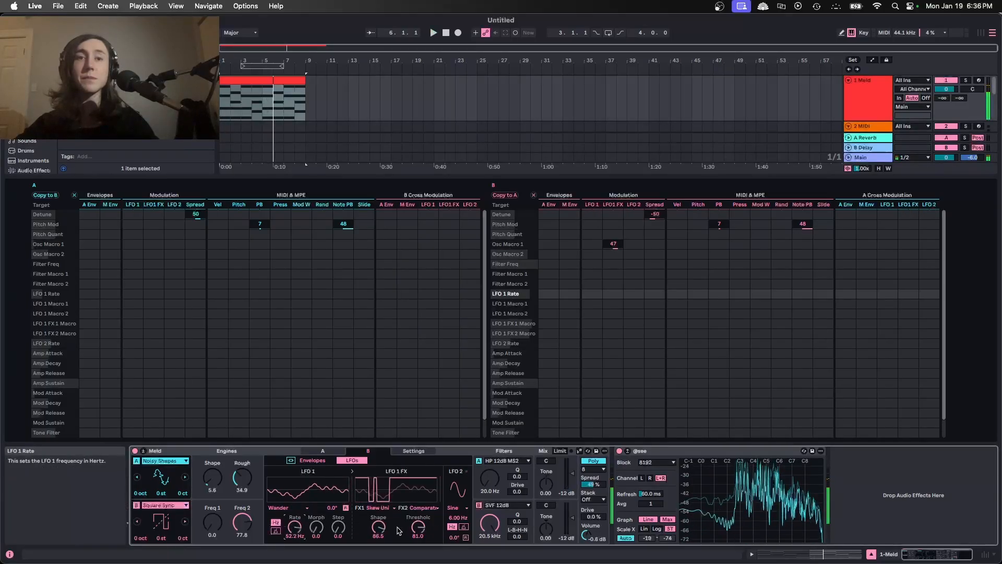
{"action": "left_click_drag", "start_coordinate": [421, 528], "coordinate": [423, 531]}
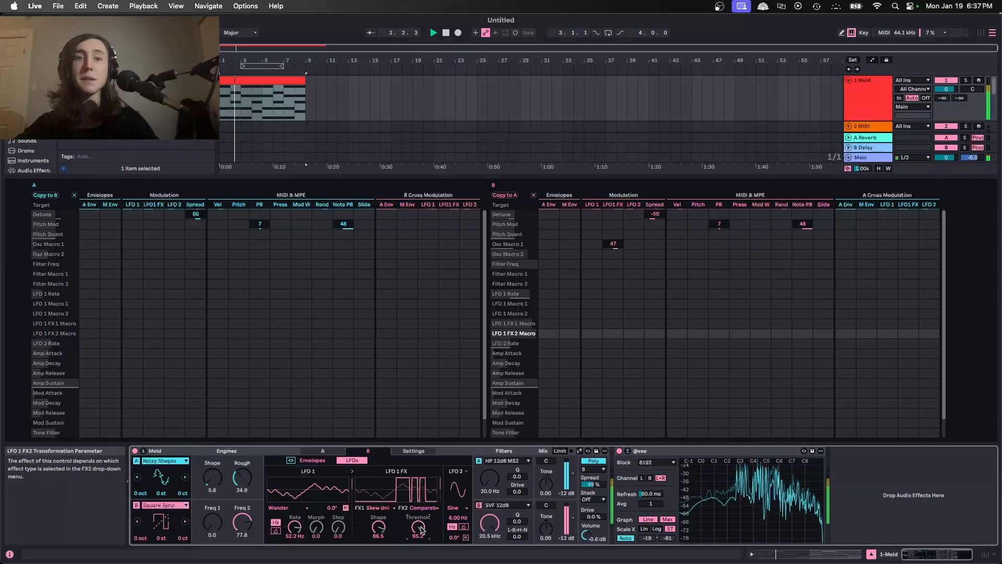
- Set engine B's first LFO effect to Trig Env with Decay about 61.9, and LFO 1's Morph to about 39.7 with LFO 2 modulation at 100
{"action": "left_click_drag", "start_coordinate": [384, 530], "coordinate": [384, 534]}
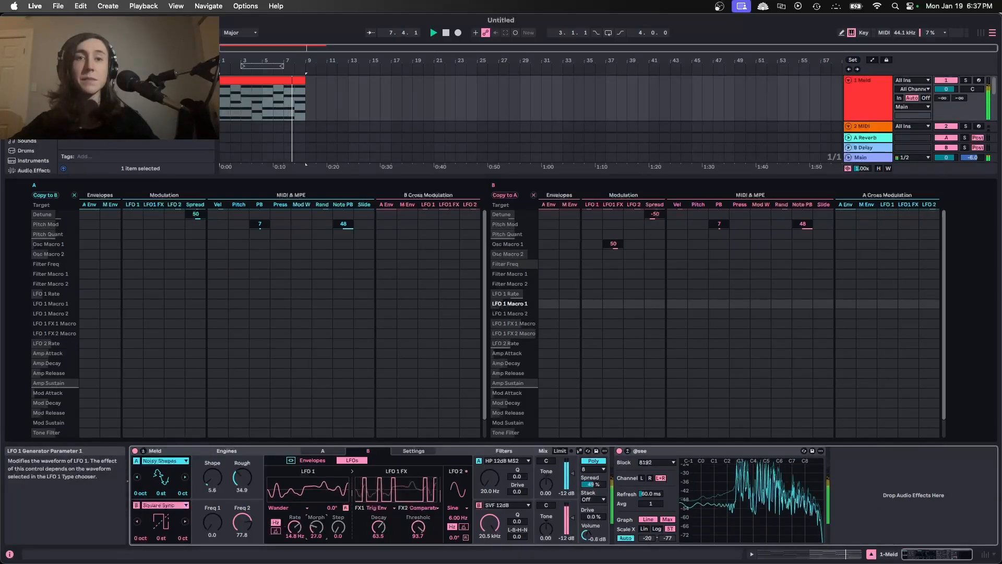
{"action": "left_click_drag", "start_coordinate": [317, 527], "coordinate": [321, 530]}
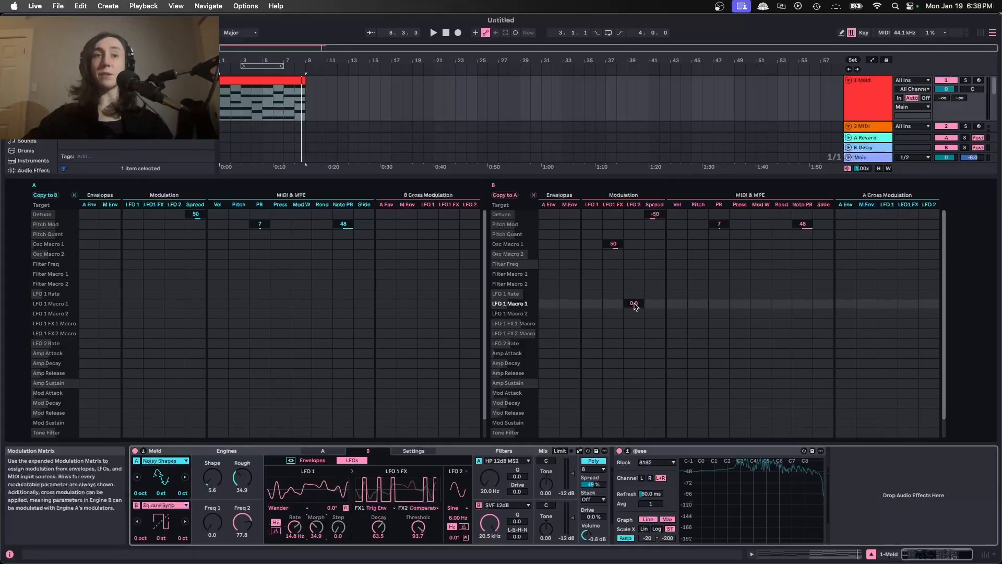
{"action": "left_click_drag", "start_coordinate": [317, 527], "coordinate": [316, 524]}
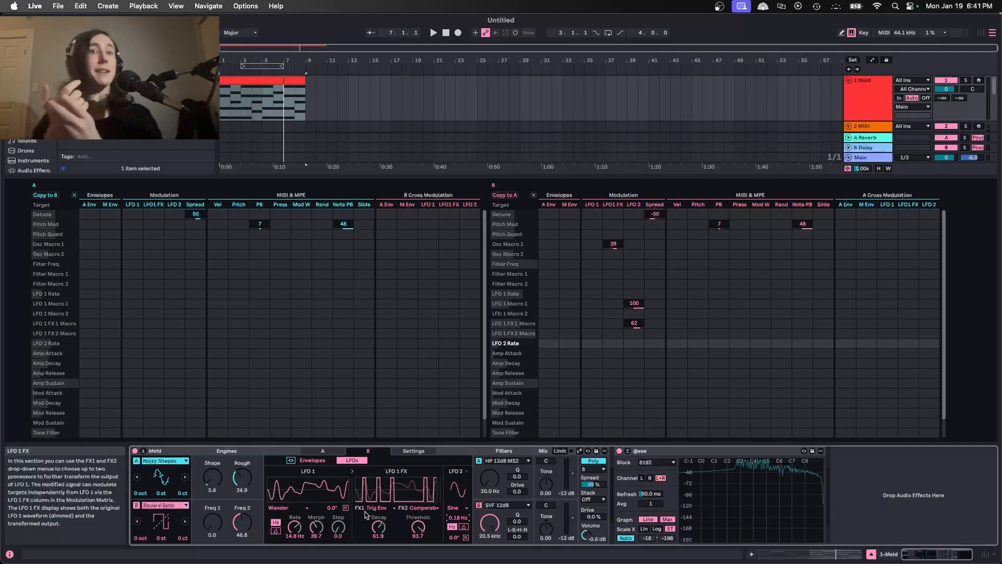
- Transpose engine A to 12 st and set its Shape to about 0.8 and Rough to about 35.7 while the clip plays
{"action": "left_click", "coordinate": [163, 493]}
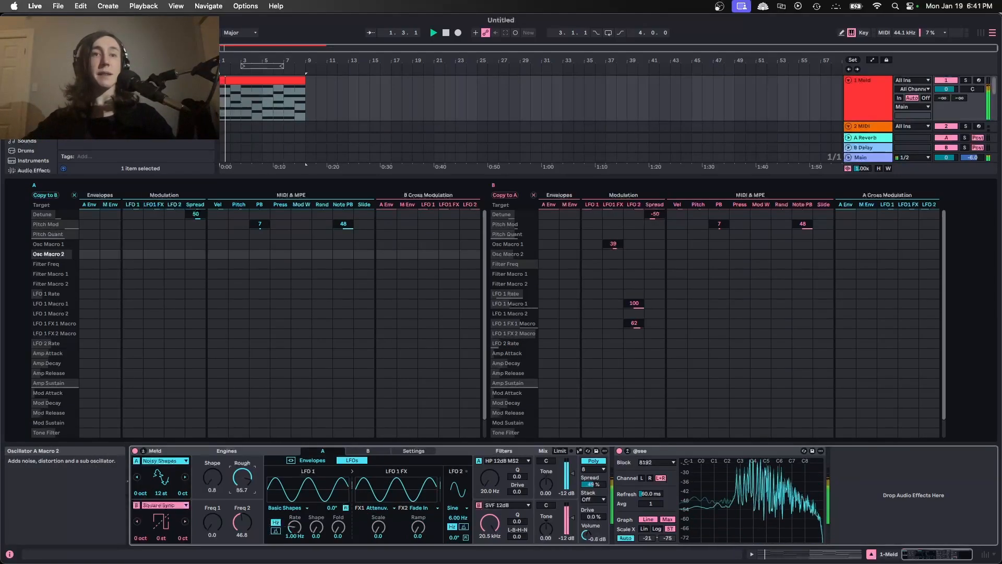
{"action": "mouse_move", "coordinate": [242, 477]}
{"action": "left_mouse_down"}
{"action": "mouse_move", "coordinate": [242, 465]}
{"action": "mouse_move", "coordinate": [242, 480]}
{"action": "left_mouse_up"}
{"action": "key", "text": "space"}
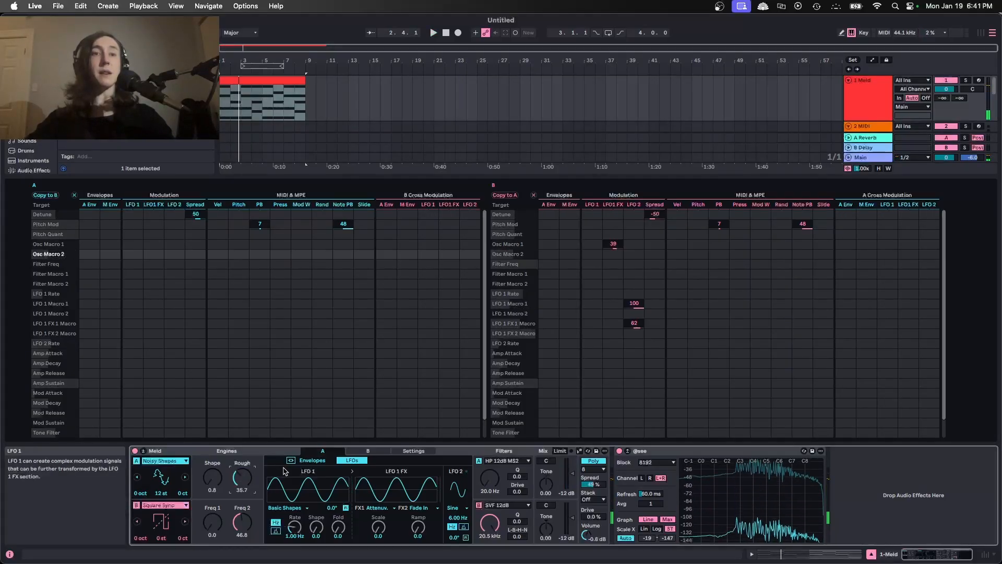
- Set engine A's LFO 1 to Ramp at about 9.53 Hz with Shape 100, using Skew Bipolar and Slew Down effects with Slope about 33.3
{"action": "left_click", "coordinate": [296, 508]}
{"action": "left_click", "coordinate": [276, 524]}
{"action": "left_click", "coordinate": [418, 507]}
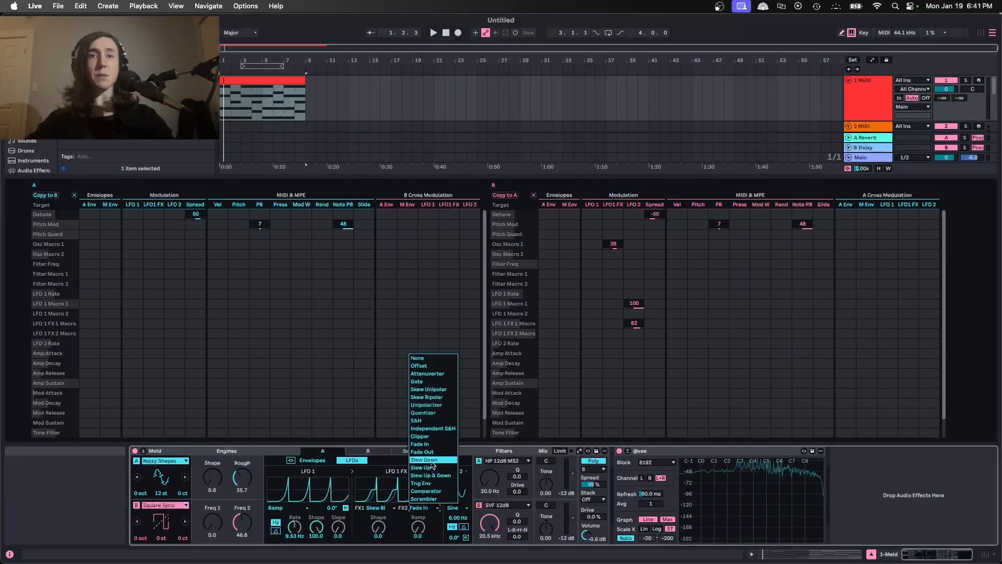
{"action": "left_click", "coordinate": [433, 460]}
{"action": "left_click_drag", "start_coordinate": [417, 532], "coordinate": [380, 526]}
{"action": "key", "text": "space"}
{"action": "key", "text": "space"}
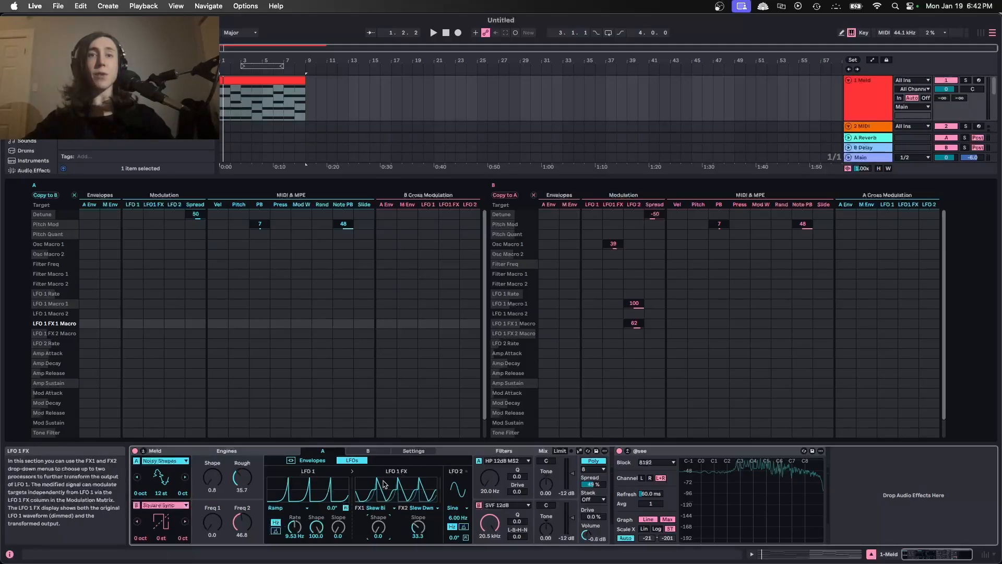
- Modulate engine A's Osc Macro 2 with LFO 1 FX at -34 and return LFO 1 to Basic Shapes at about 0.68 Hz
{"action": "left_click_drag", "start_coordinate": [242, 478], "coordinate": [241, 469]}
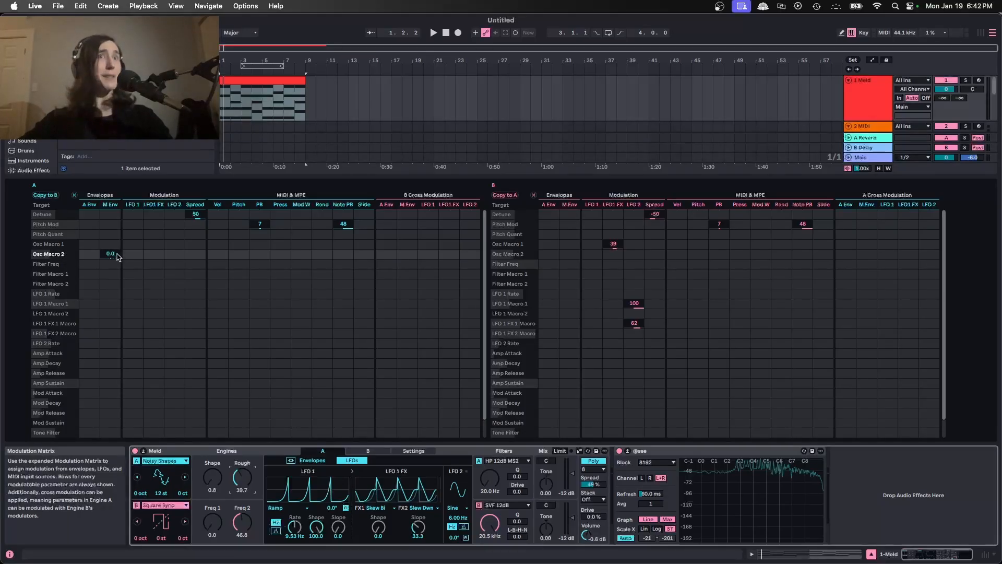
{"action": "key", "text": "space"}
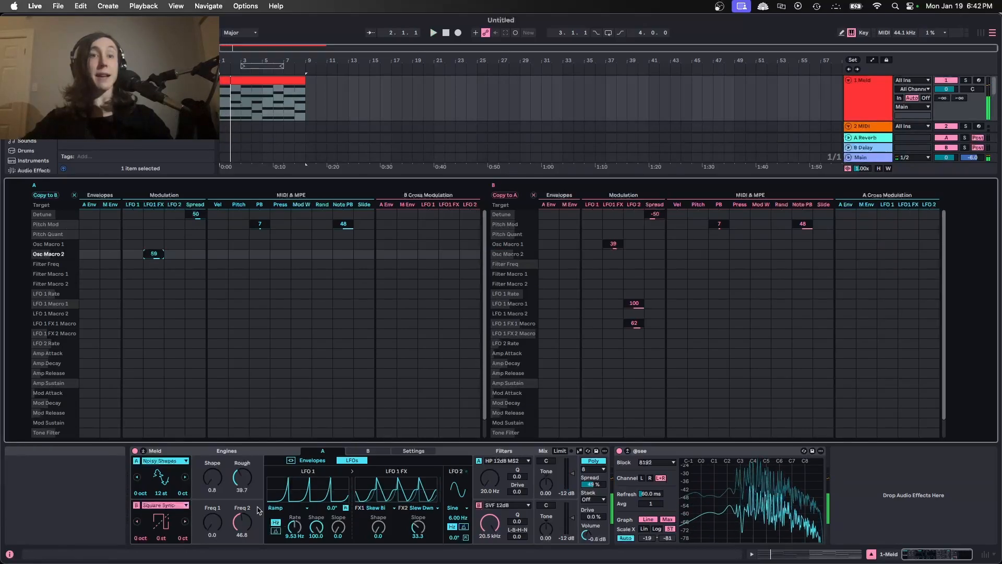
{"action": "left_click_drag", "start_coordinate": [295, 527], "coordinate": [295, 541]}
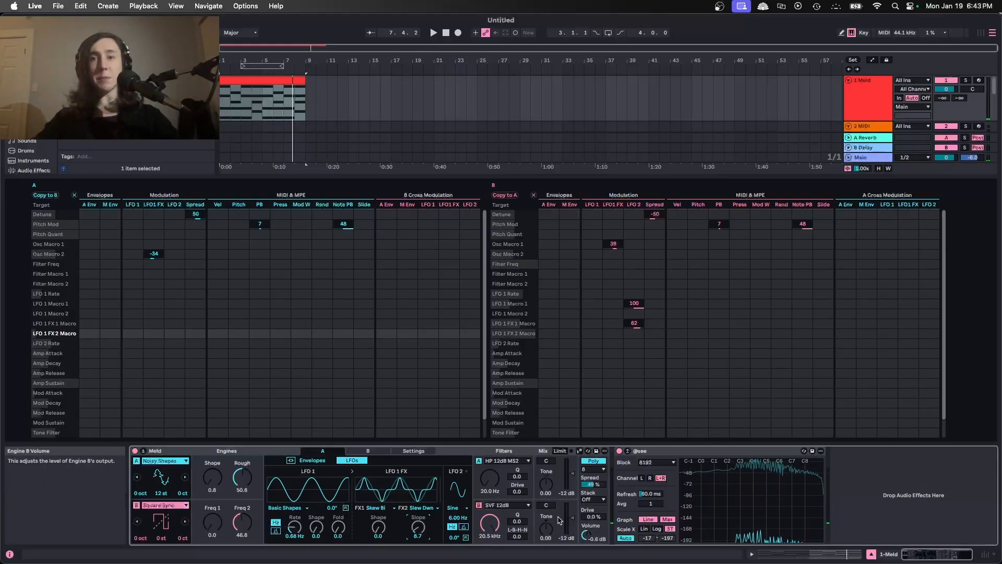
- Balance the engine levels during playback, with engine A at about -22 dB and engine B at about -24 dB
{"action": "left_click_drag", "start_coordinate": [576, 522], "coordinate": [576, 529]}
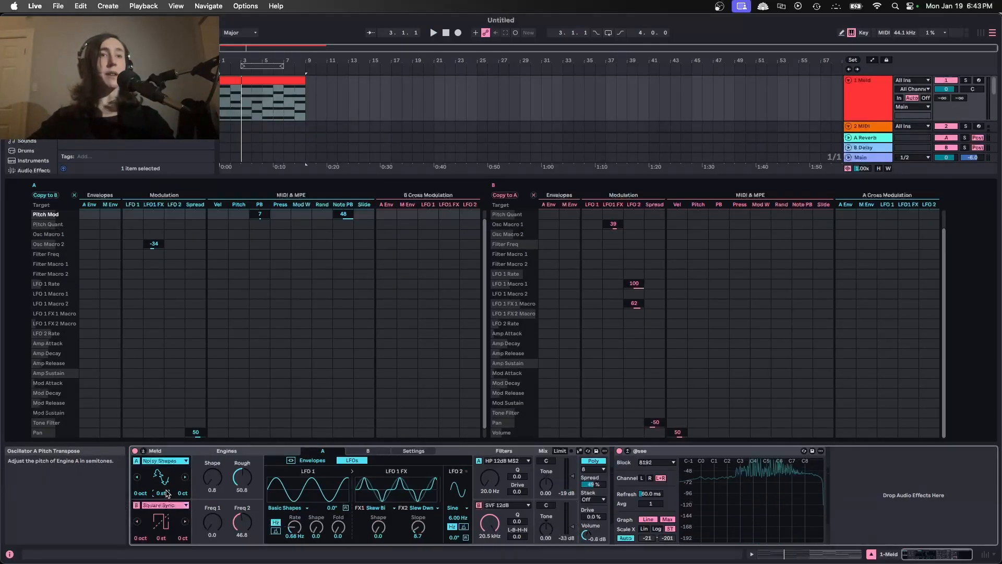
{"action": "key", "text": "space"}
{"action": "left_click", "coordinate": [137, 506]}
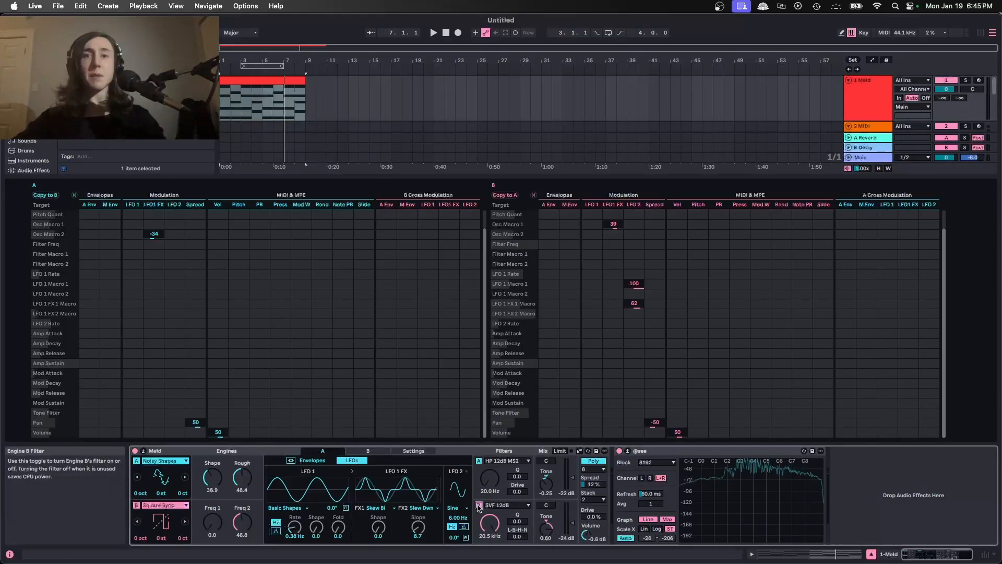
- Try the Filther and Eq Peak filter types on engine B, sweeping the frequency to about 2.03 kHz
{"action": "left_click", "coordinate": [505, 505]}
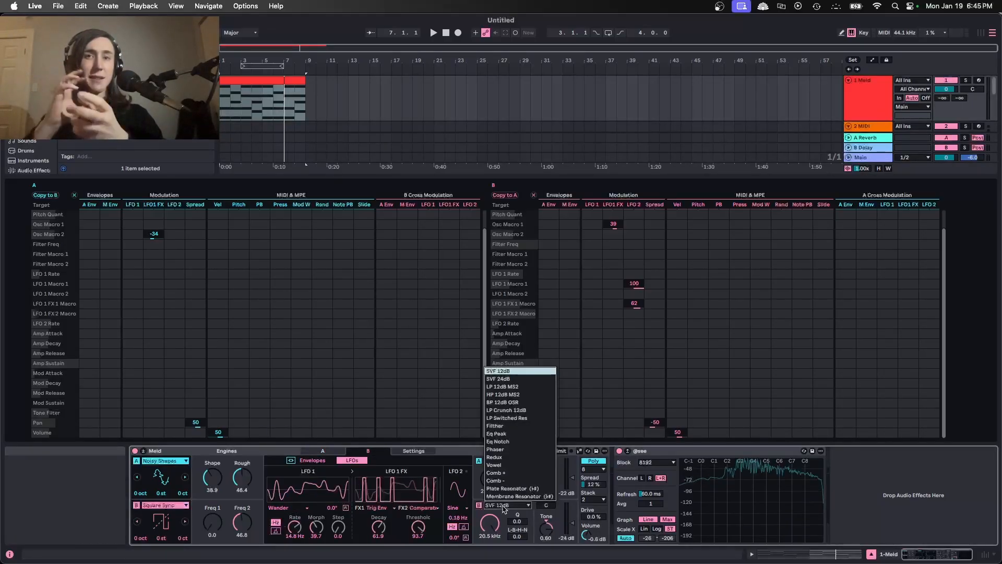
{"action": "left_click", "coordinate": [507, 426]}
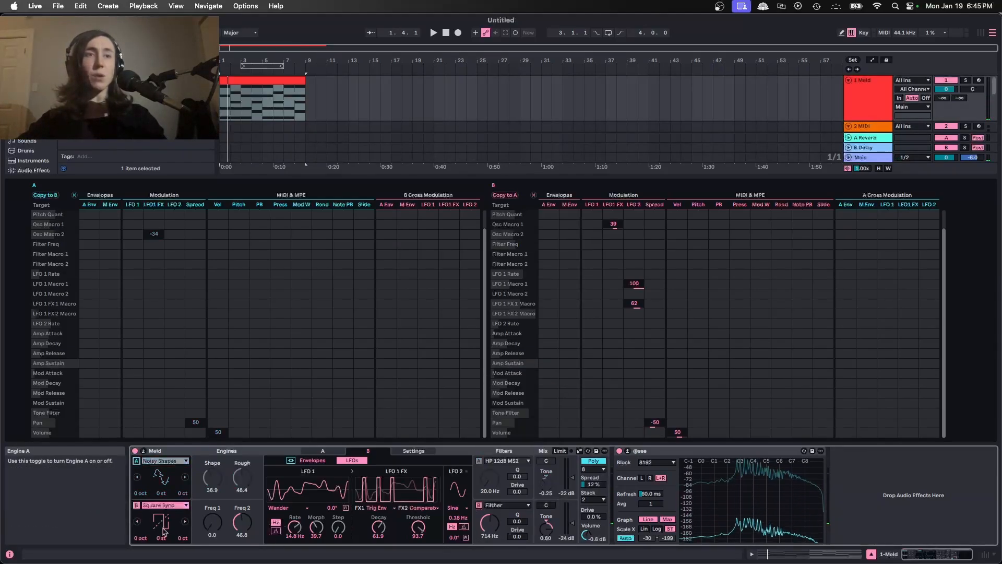
{"action": "left_click_drag", "start_coordinate": [490, 523], "coordinate": [490, 502]}
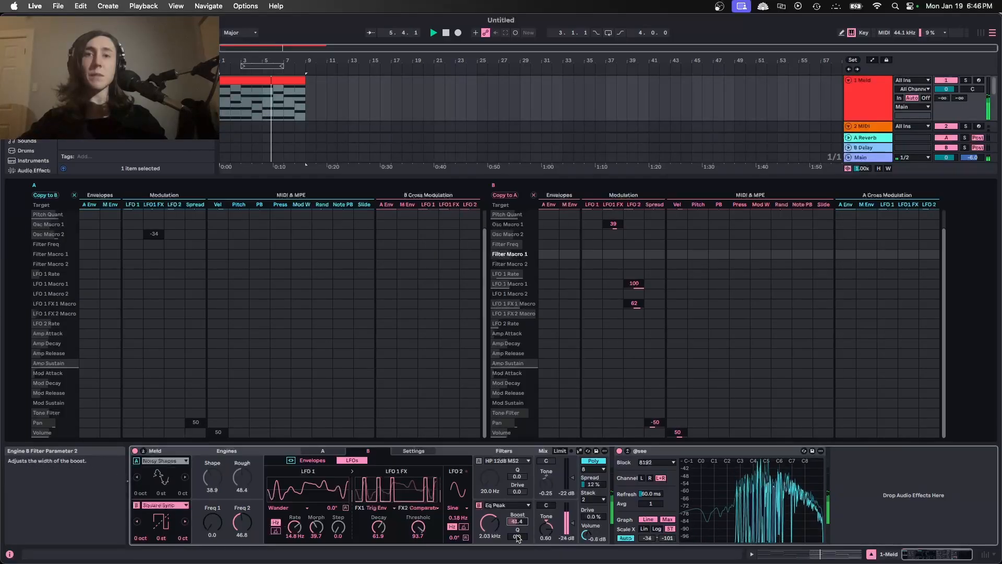
- Change engine B's filter to HP 12dB MS2 with its frequency at about 3.33 kHz
{"action": "left_click", "coordinate": [506, 505]}
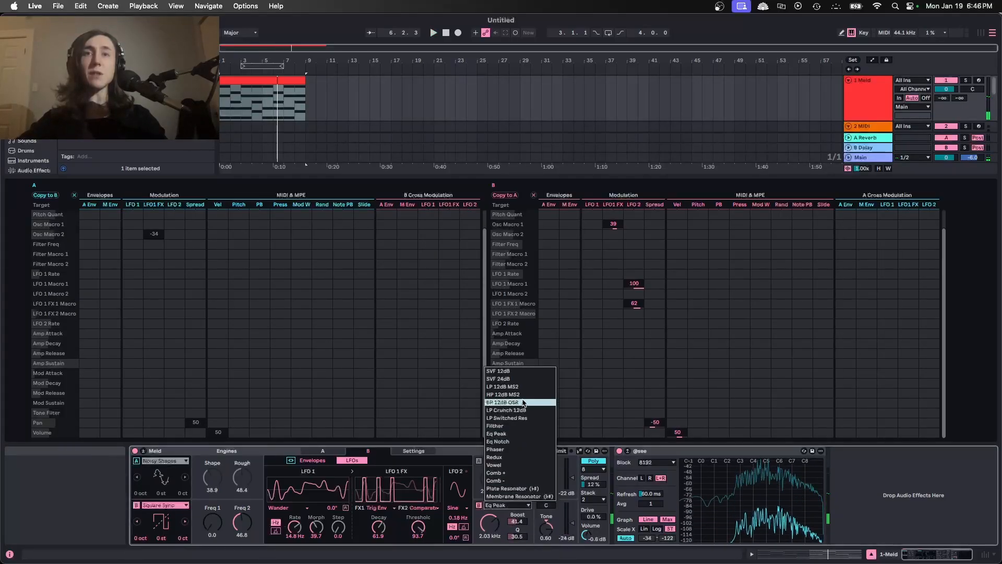
{"action": "left_click", "coordinate": [502, 394]}
{"action": "left_click_drag", "start_coordinate": [490, 523], "coordinate": [490, 492]}
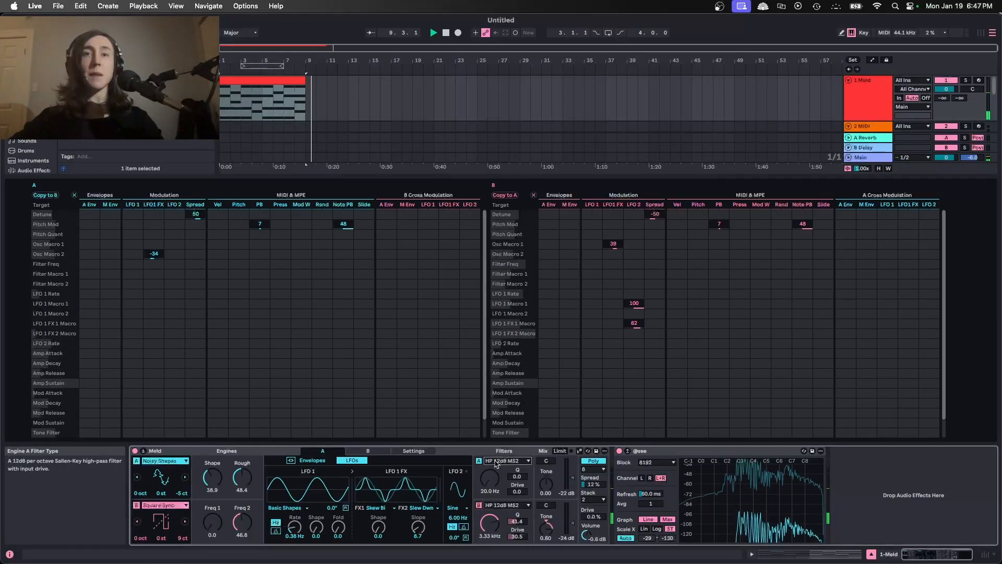
- Change engine A's filter to Comb - and set its frequency to about 1.63 kHz during playback
{"action": "left_click", "coordinate": [496, 464]}
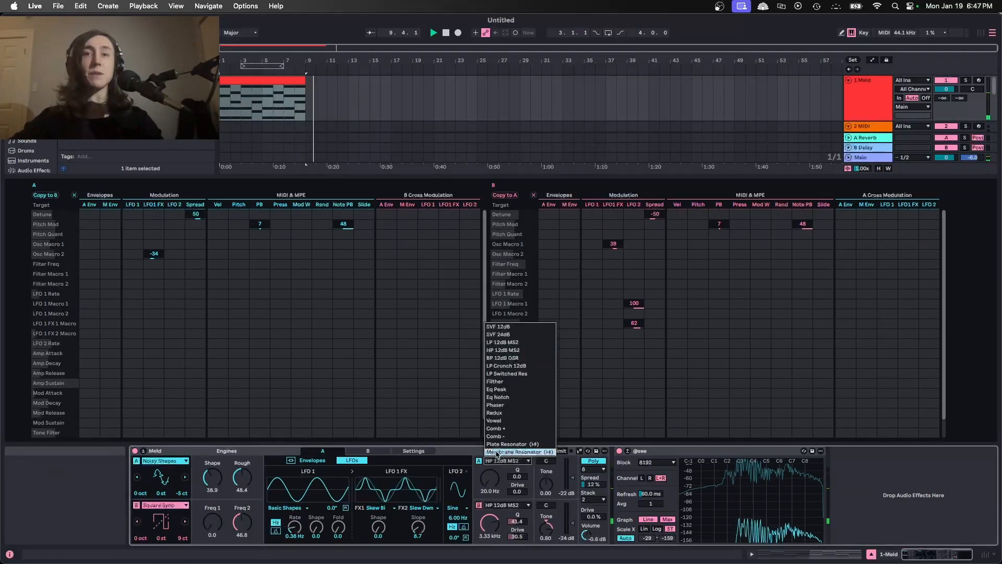
{"action": "left_click", "coordinate": [505, 437]}
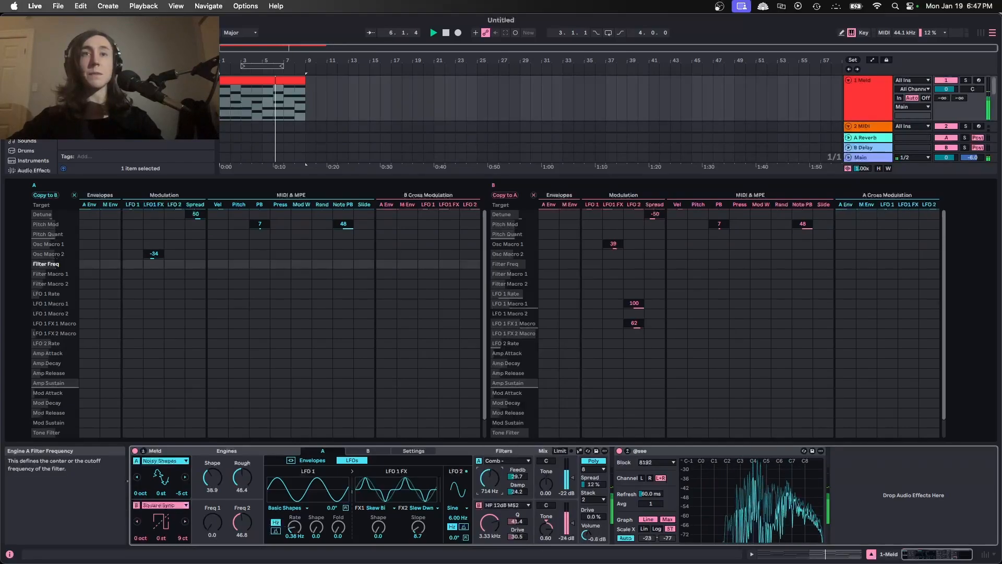
{"action": "left_click_drag", "start_coordinate": [490, 478], "coordinate": [490, 470]}
{"action": "key", "text": "space"}
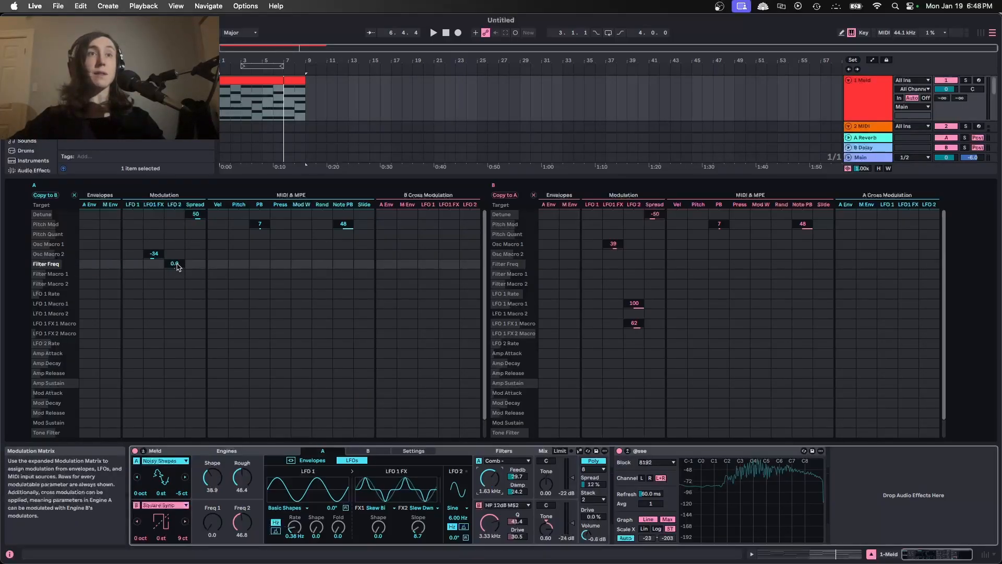
- Modulate engine A's Filter Freq with LFO 2 at 9.4 and set LFO 2's Rate to about 0.47 Hz
{"action": "left_click_drag", "start_coordinate": [175, 266], "coordinate": [176, 245]}
{"action": "key", "text": "space"}
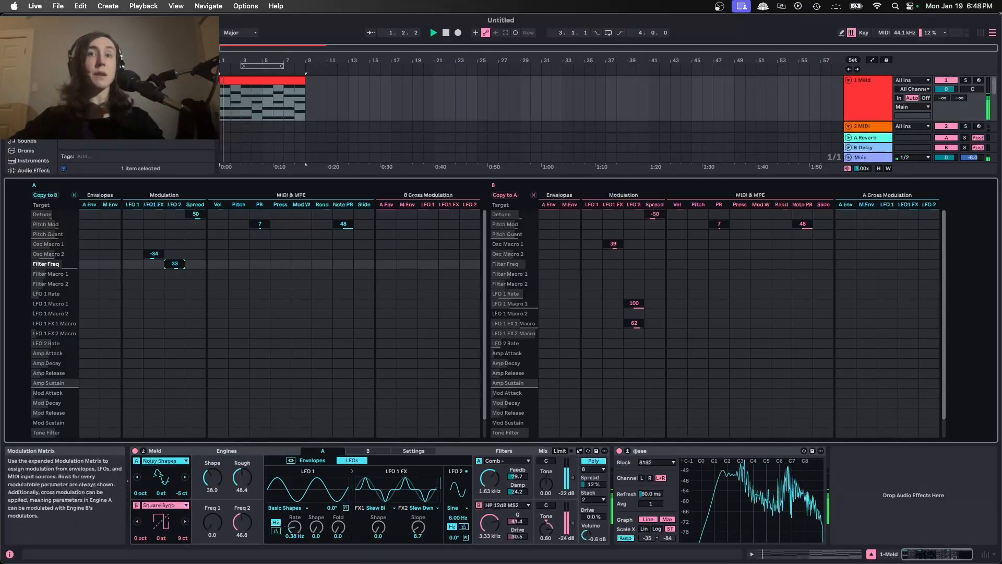
{"action": "key", "text": "space"}
{"action": "left_click_drag", "start_coordinate": [458, 517], "coordinate": [459, 522]}
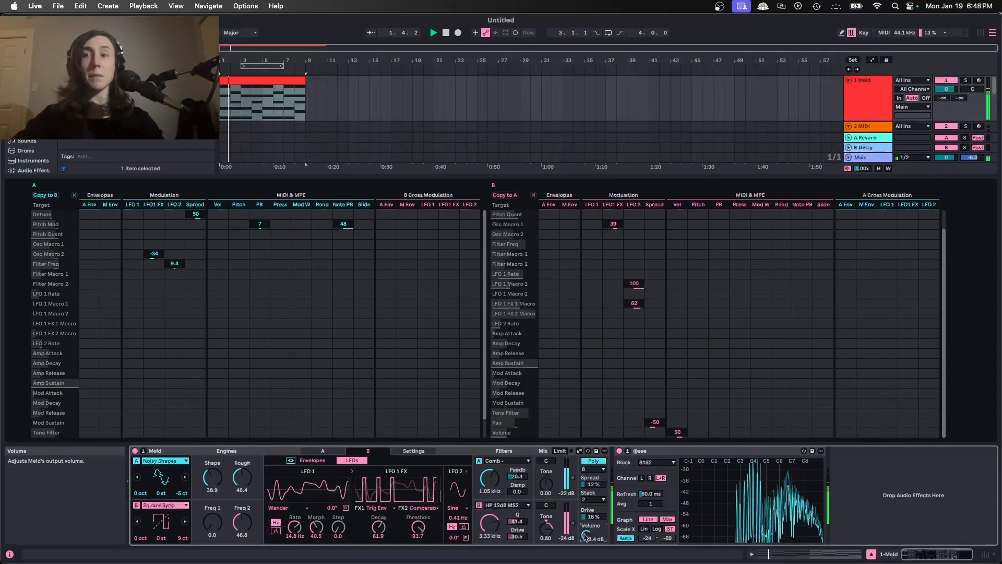
- Set Meld's output volume to about 2.0 dB and group the device into an Instrument Rack
{"action": "left_click_drag", "start_coordinate": [586, 536], "coordinate": [586, 533]}
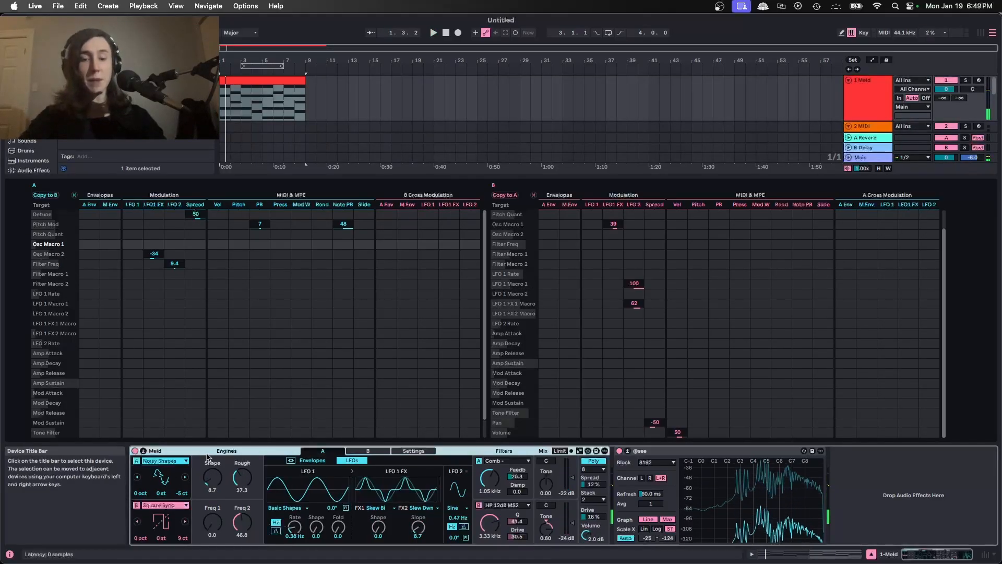
{"action": "key", "text": "super+g"}
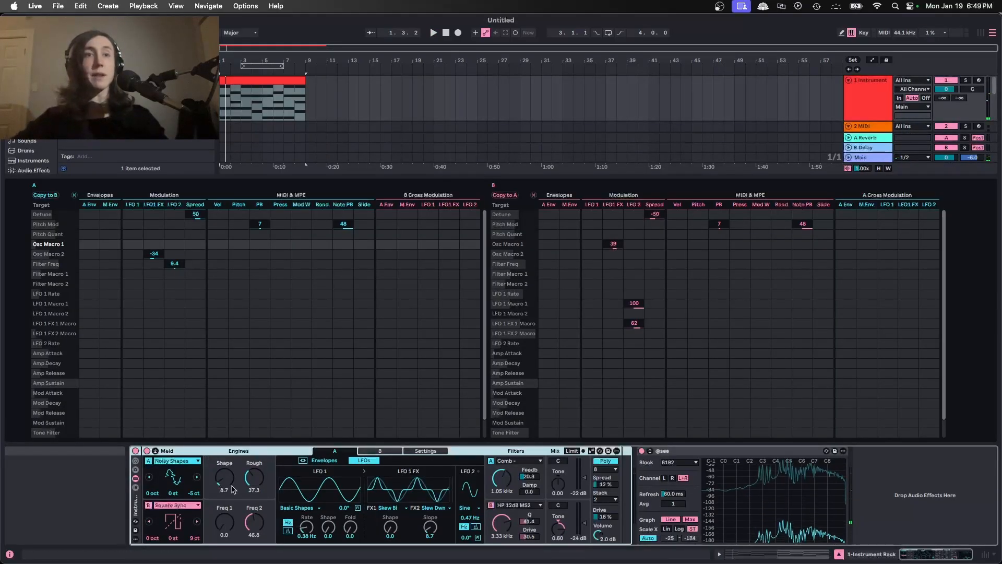
- Show engine A's envelopes and map its Amp Attack to Macro 1 of the rack
{"action": "left_click", "coordinate": [325, 461]}
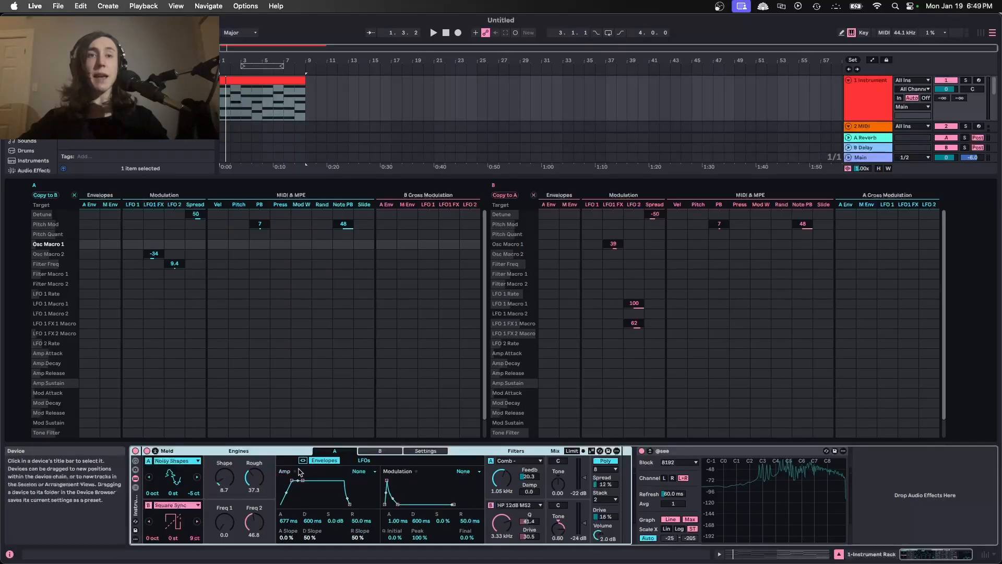
{"action": "left_click", "coordinate": [366, 451]}
{"action": "left_click", "coordinate": [342, 451]}
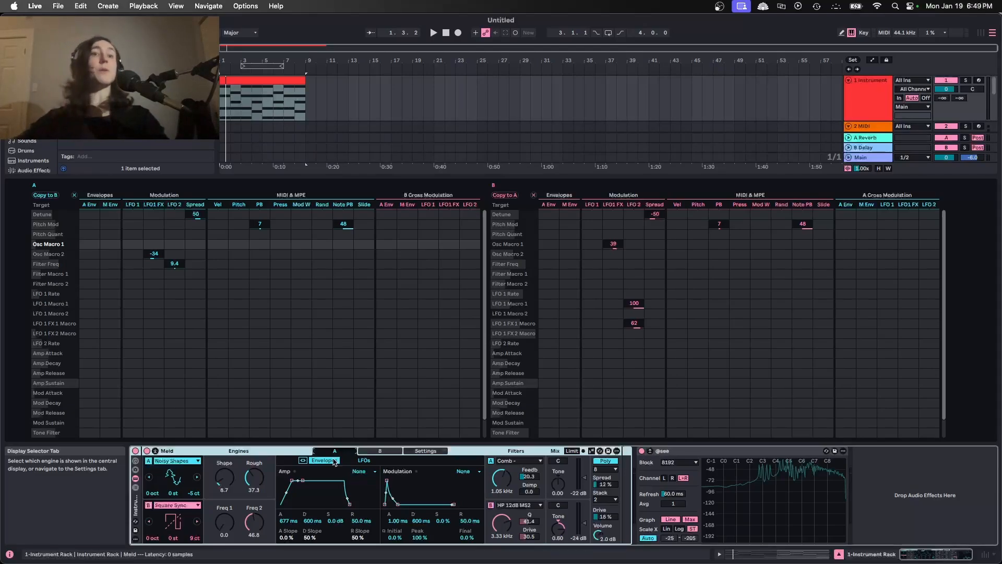
{"action": "right_click", "coordinate": [286, 521]}
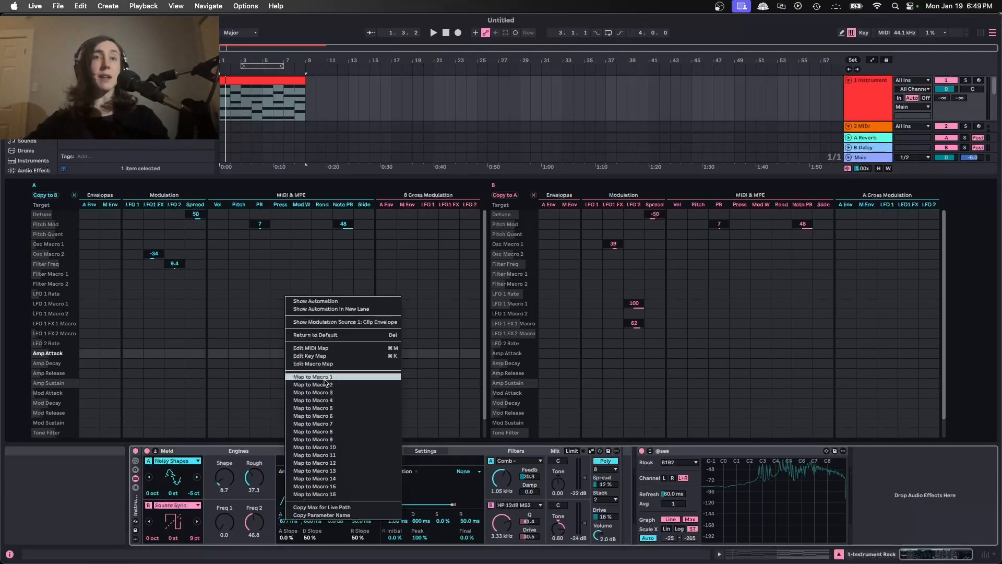
{"action": "left_click", "coordinate": [326, 377]}
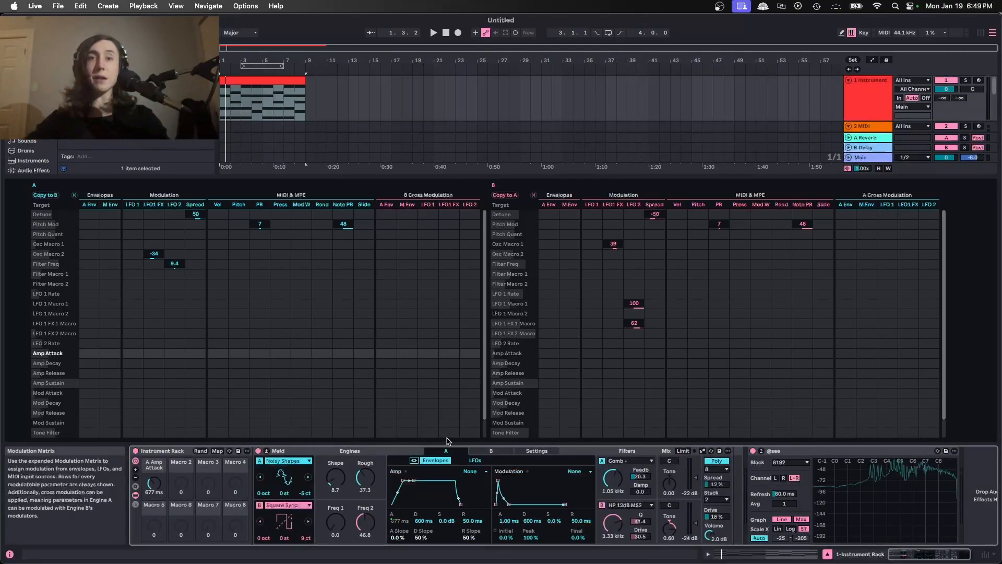
- Map engine A's Amp Decay, Sustain and Release to Macros 2, 3 and 4 of the Instrument Rack
{"action": "right_click", "coordinate": [424, 521]}
{"action": "left_click", "coordinate": [468, 385]}
{"action": "right_click", "coordinate": [448, 521]}
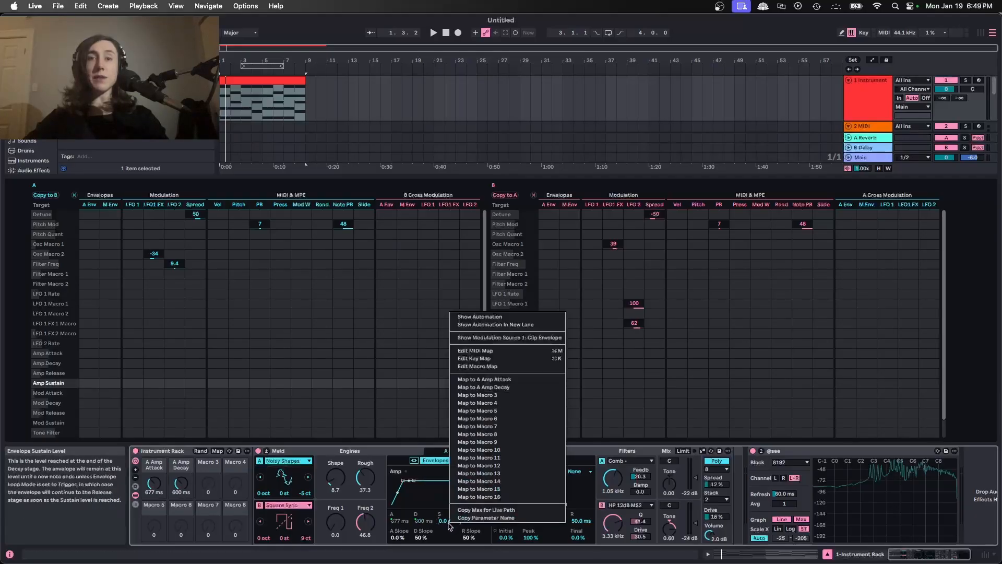
{"action": "left_click", "coordinate": [480, 396]}
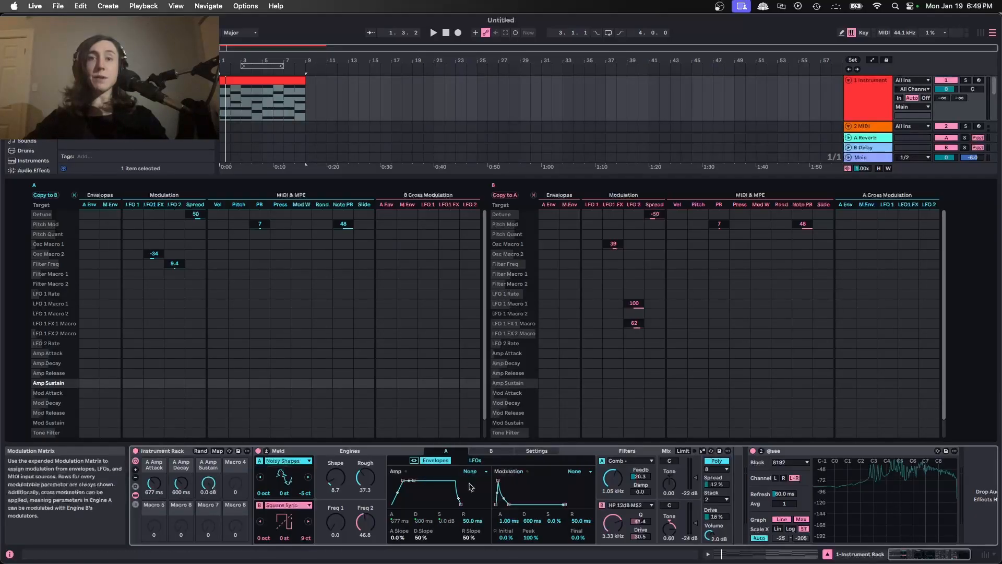
{"action": "right_click", "coordinate": [469, 520]}
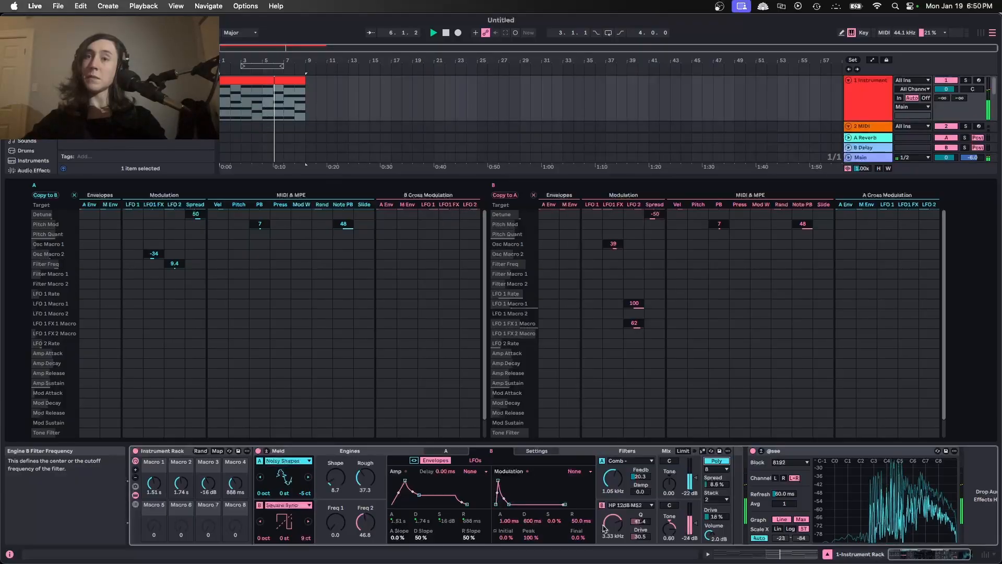
- Lower engine B's filter frequency to about 1.70 kHz, auditioning the change with playback
{"action": "mouse_move", "coordinate": [605, 529]}
{"action": "left_mouse_down"}
{"action": "mouse_move", "coordinate": [604, 505]}
{"action": "mouse_move", "coordinate": [613, 541]}
{"action": "left_mouse_up"}
{"action": "key", "text": "space"}
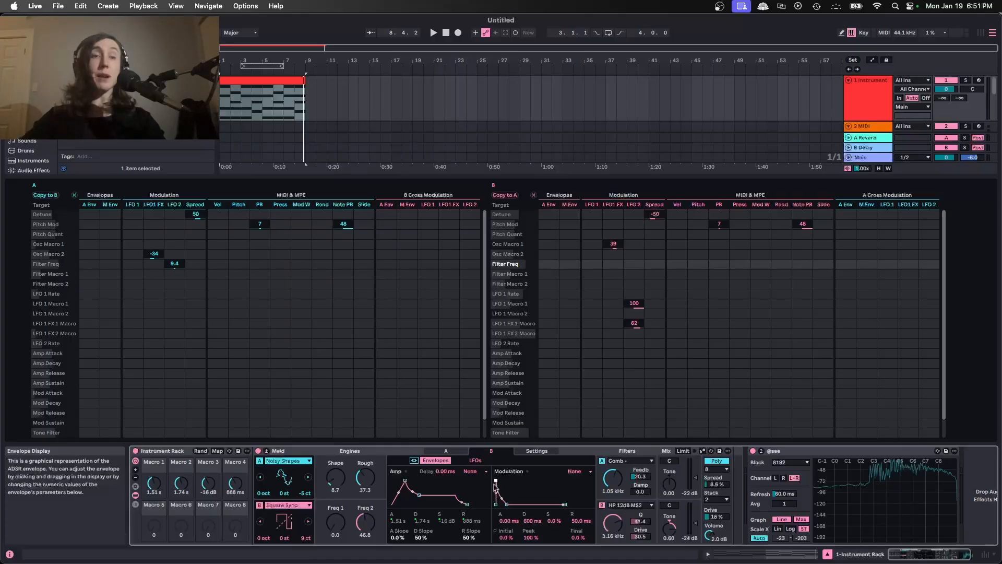
{"action": "left_click_drag", "start_coordinate": [612, 524], "coordinate": [612, 527]}
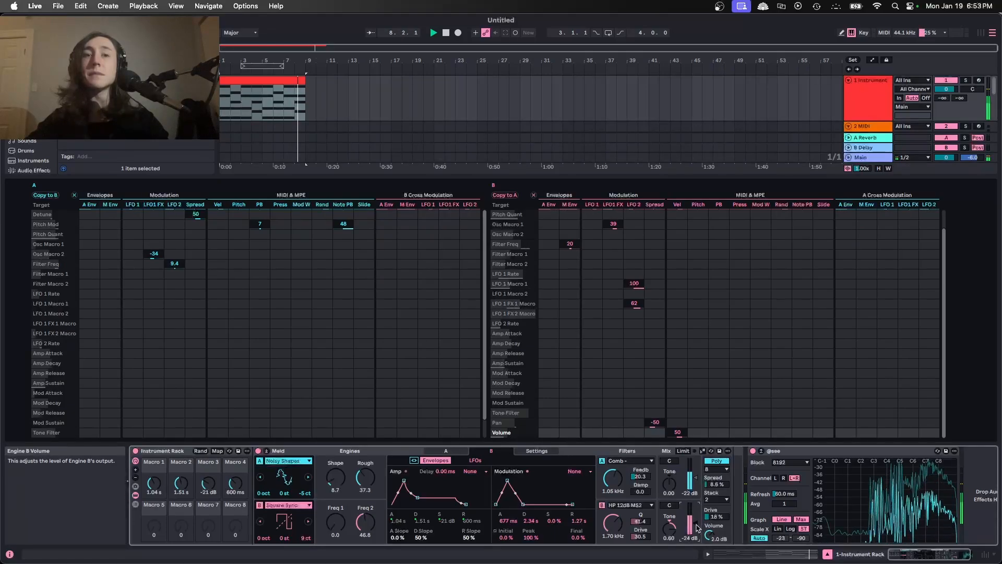
{"action": "key", "text": "space"}
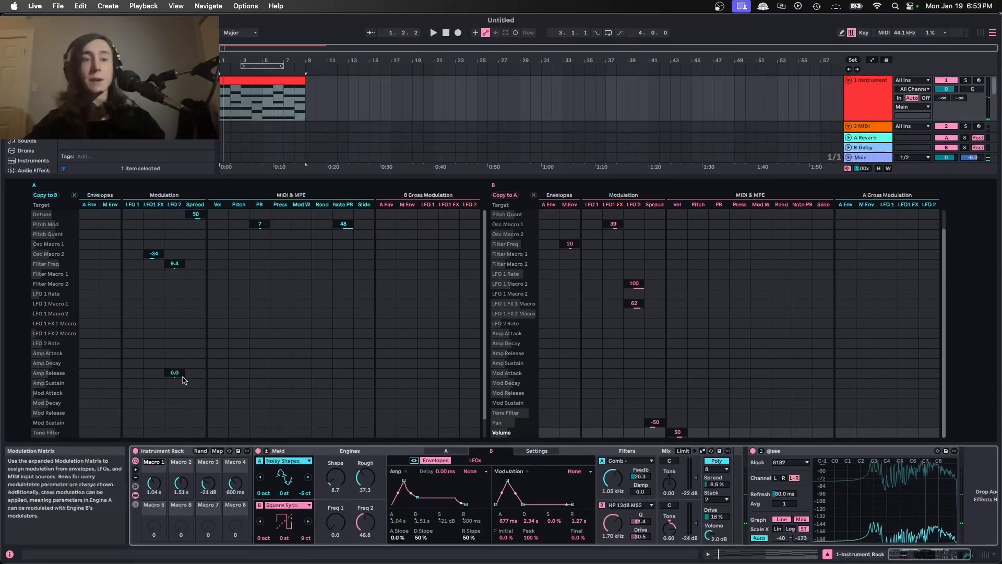
- Rename Macros 2, 3 and 4 of the Instrument Rack as D, S and R
{"action": "right_click", "coordinate": [188, 464]}
{"action": "left_click", "coordinate": [200, 379]}
{"action": "type", "text": "D"}
{"action": "right_click", "coordinate": [201, 463]}
{"action": "left_click", "coordinate": [215, 379]}
{"action": "type", "text": "S"}
{"action": "right_click", "coordinate": [233, 463]}
{"action": "left_click", "coordinate": [245, 379]}
{"action": "type", "text": "R"}
- Exclude the A and D macros from randomization and play the arrangement
{"action": "right_click", "coordinate": [158, 464]}
{"action": "left_click", "coordinate": [199, 395]}
{"action": "right_click", "coordinate": [181, 463]}
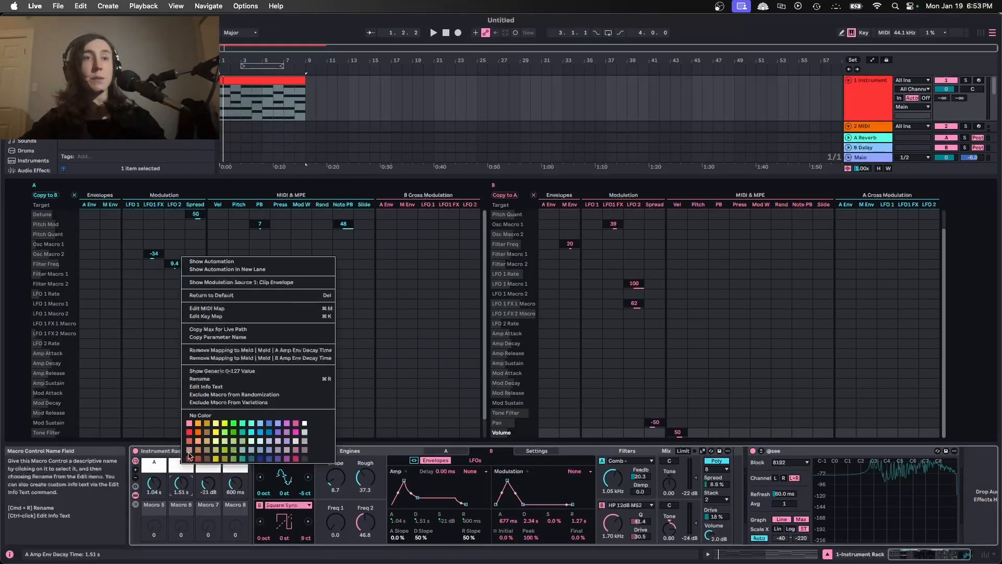
{"action": "left_click", "coordinate": [232, 394]}
{"action": "key", "text": "space"}
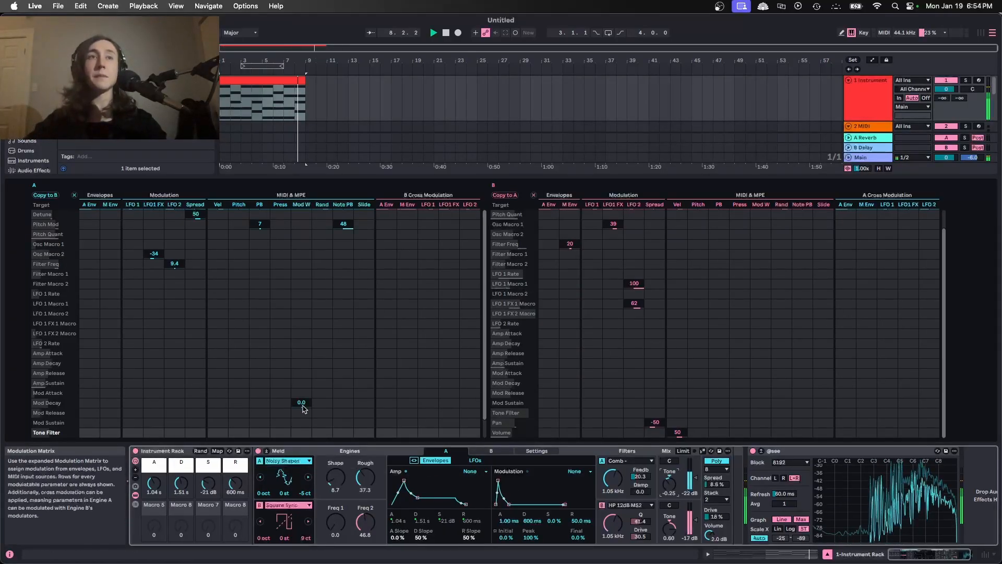
- Collapse the Meld device and insert the Shifter audio effect after it in the Instrument Rack
{"action": "left_click", "coordinate": [269, 452]}
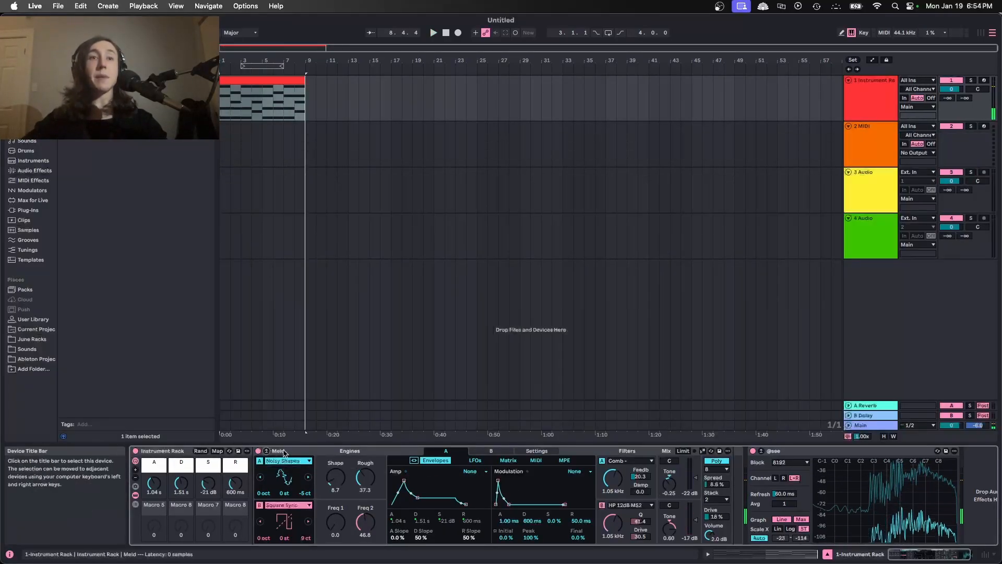
{"action": "double_click", "coordinate": [276, 451]}
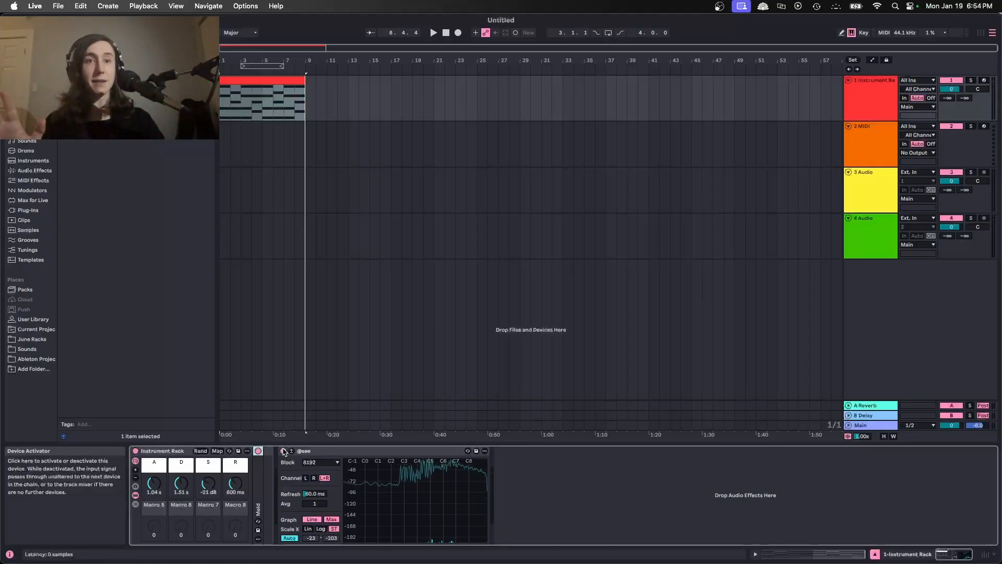
{"action": "left_click", "coordinate": [110, 49]}
{"action": "key", "text": "BackSpace"}
{"action": "left_click", "coordinate": [35, 171]}
{"action": "left_click_drag", "start_coordinate": [85, 400], "coordinate": [264, 471]}
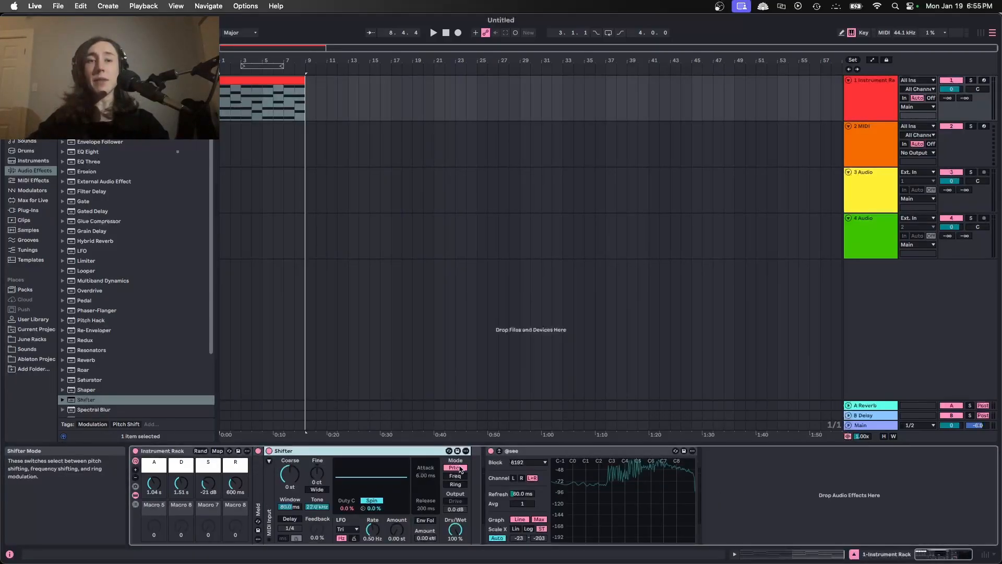
- Set Shifter's Coarse pitch to 12 st and lengthen its Window size during playback
{"action": "left_click", "coordinate": [293, 482]}
{"action": "type", "text": "12"}
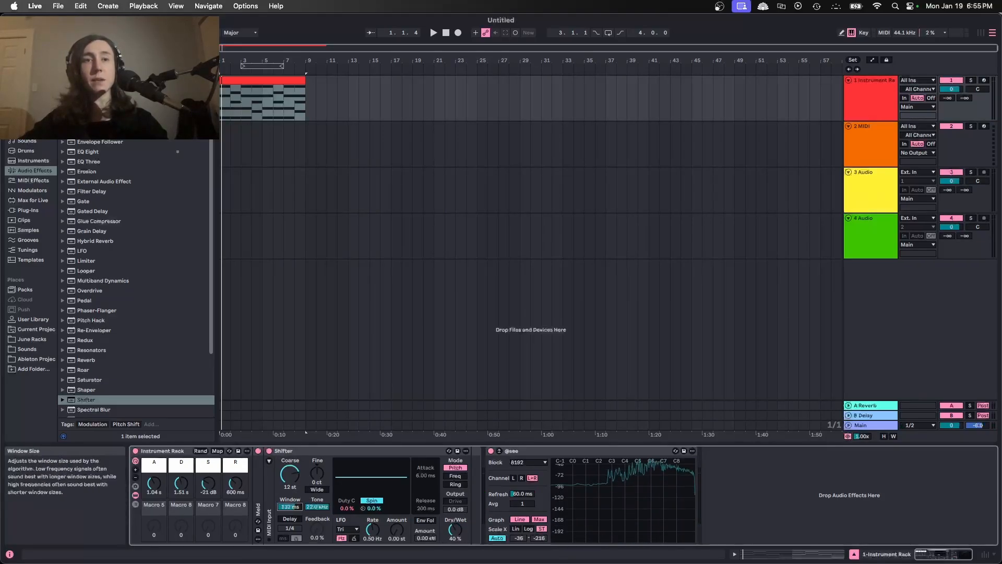
{"action": "key", "text": "space"}
{"action": "left_click_drag", "start_coordinate": [288, 509], "coordinate": [290, 507]}
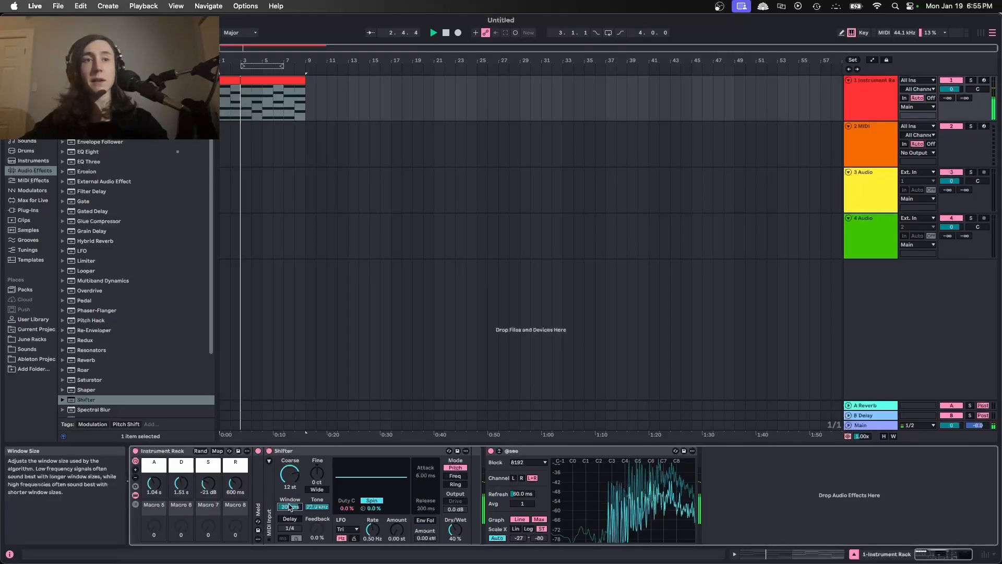
- Adjust Shifter's Dry/Wet balance, starting and stopping playback to judge the blend
{"action": "mouse_move", "coordinate": [454, 533]}
{"action": "left_mouse_down"}
{"action": "mouse_move", "coordinate": [455, 498]}
{"action": "mouse_move", "coordinate": [454, 545]}
{"action": "left_mouse_up"}
{"action": "key", "text": "space"}
{"action": "key", "text": "space"}
{"action": "key", "text": "space"}
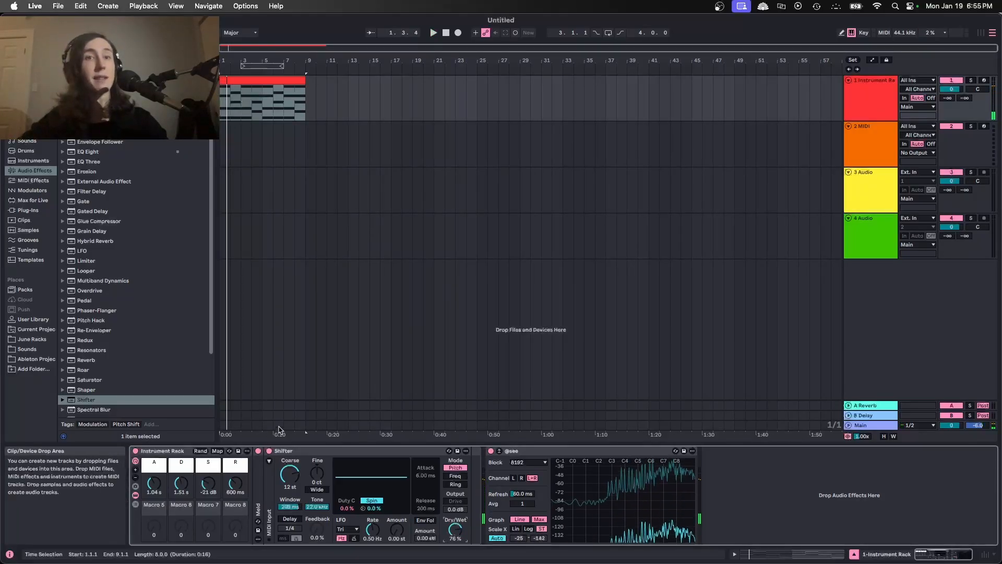
- Set Shifter's LFO waveform to Random and audition the pitch modulation
{"action": "left_click", "coordinate": [347, 529]}
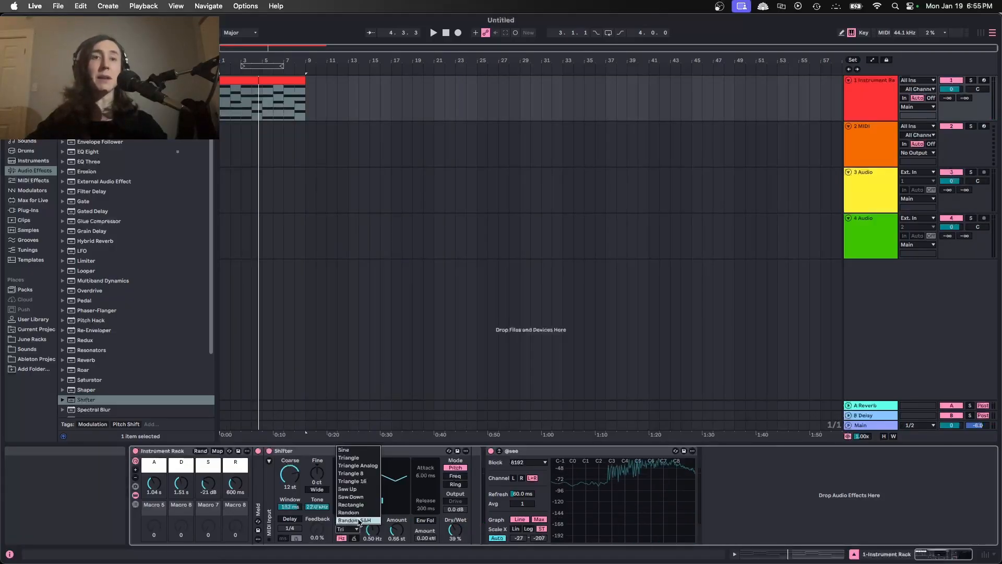
{"action": "left_click", "coordinate": [358, 513]}
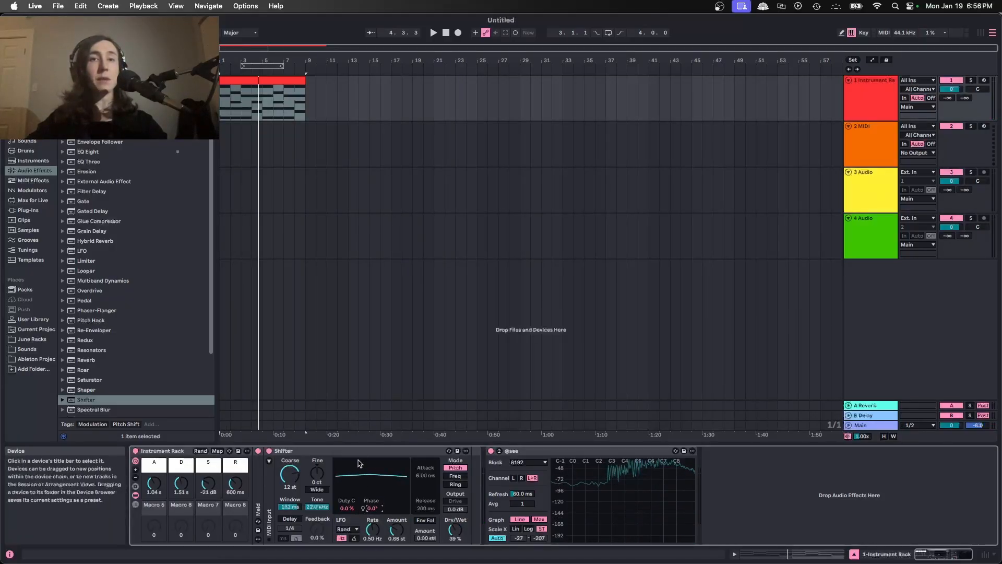
{"action": "key", "text": "space"}
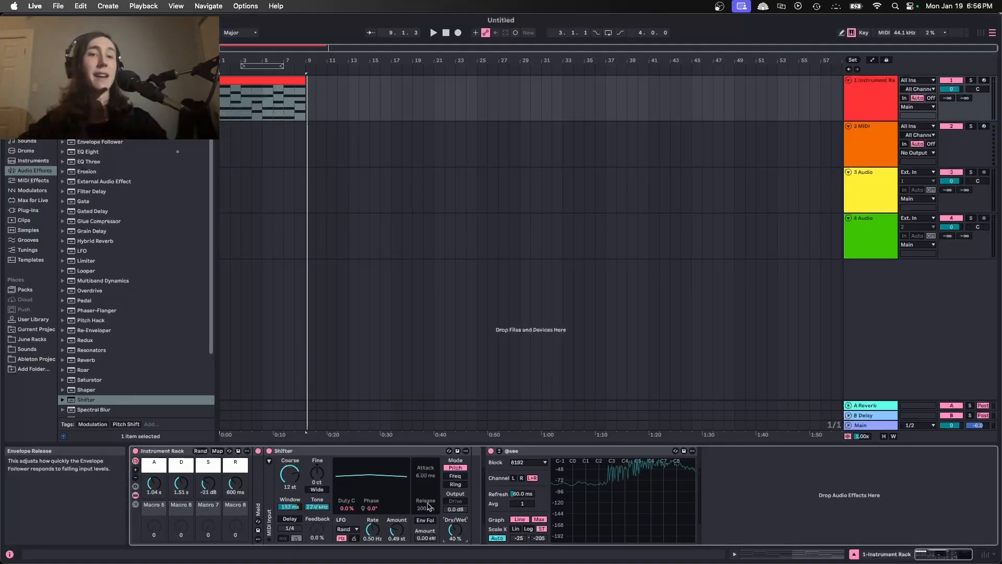
{"action": "key", "text": "space"}
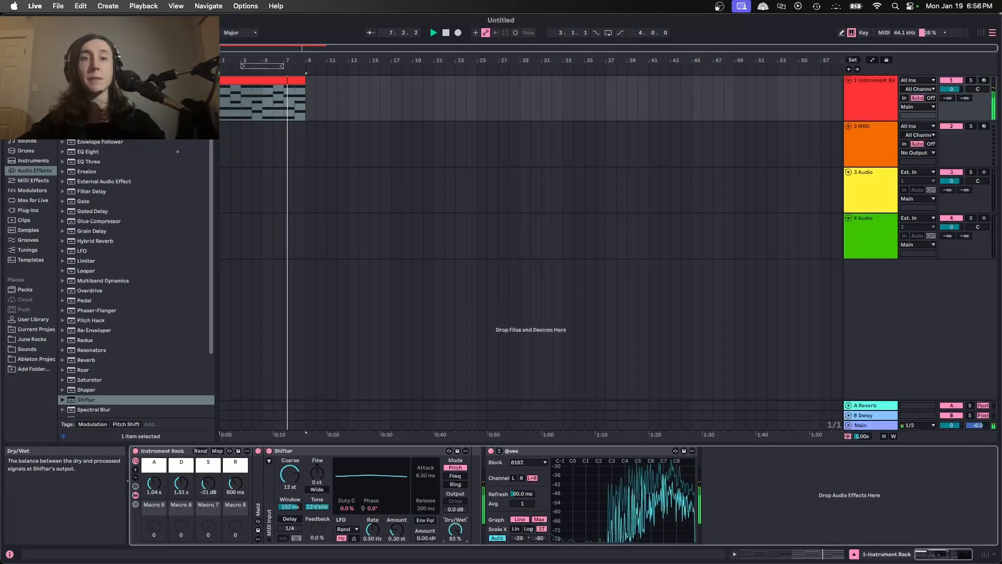
- Map Shifter's Dry/Wet to Macro 5 and set the macro to about 34 % during playback
{"action": "right_click", "coordinate": [456, 531]}
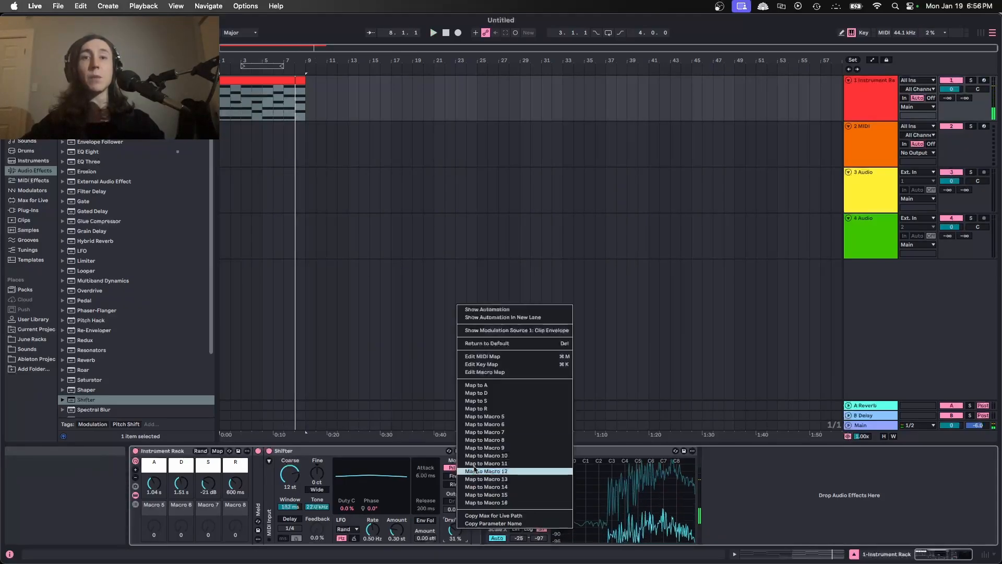
{"action": "left_click", "coordinate": [486, 416]}
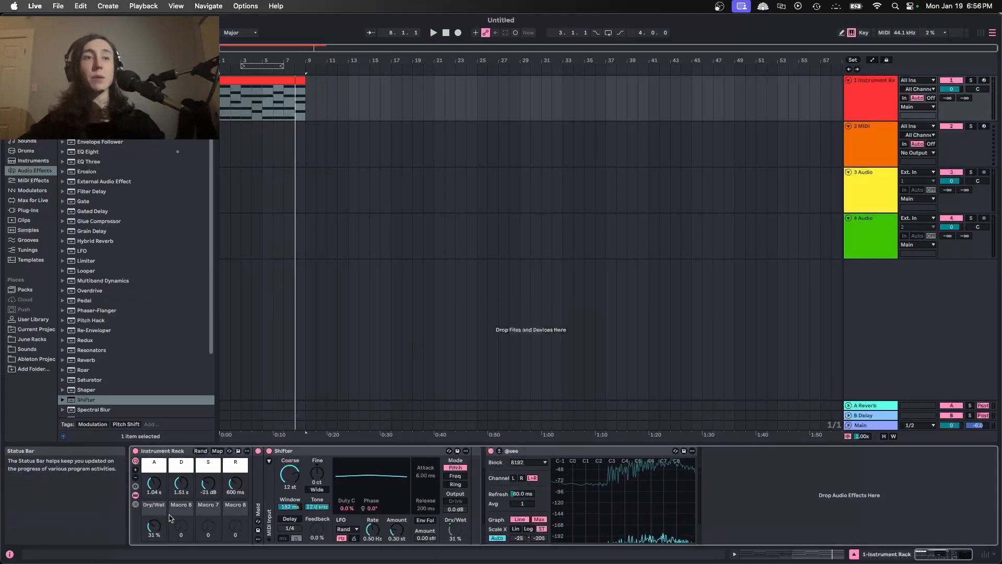
{"action": "key", "text": "space"}
{"action": "left_click_drag", "start_coordinate": [154, 528], "coordinate": [155, 507]}
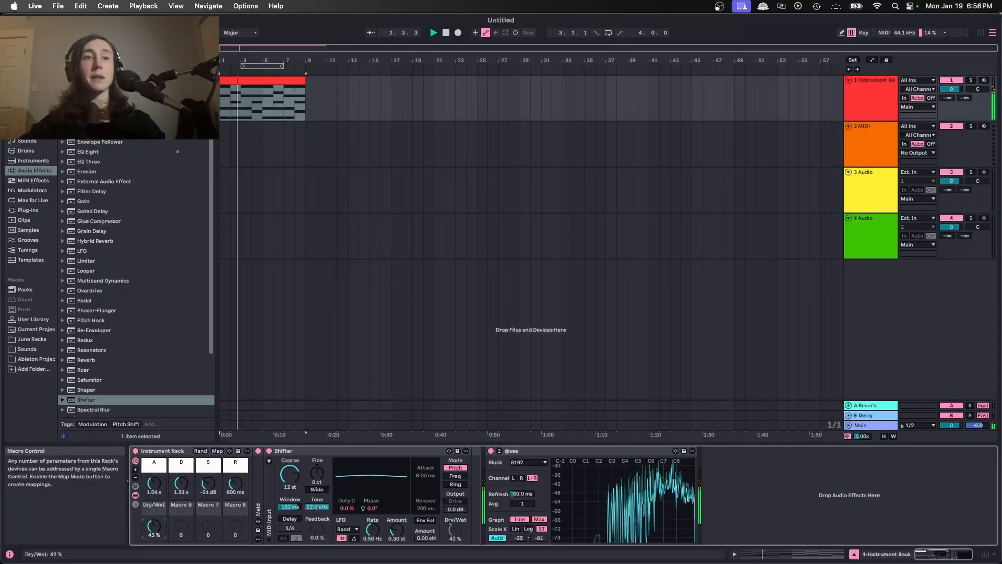
- Try mapping Shifter's Window size to Macro 6 and sweep the macro during playback
{"action": "right_click", "coordinate": [287, 506]}
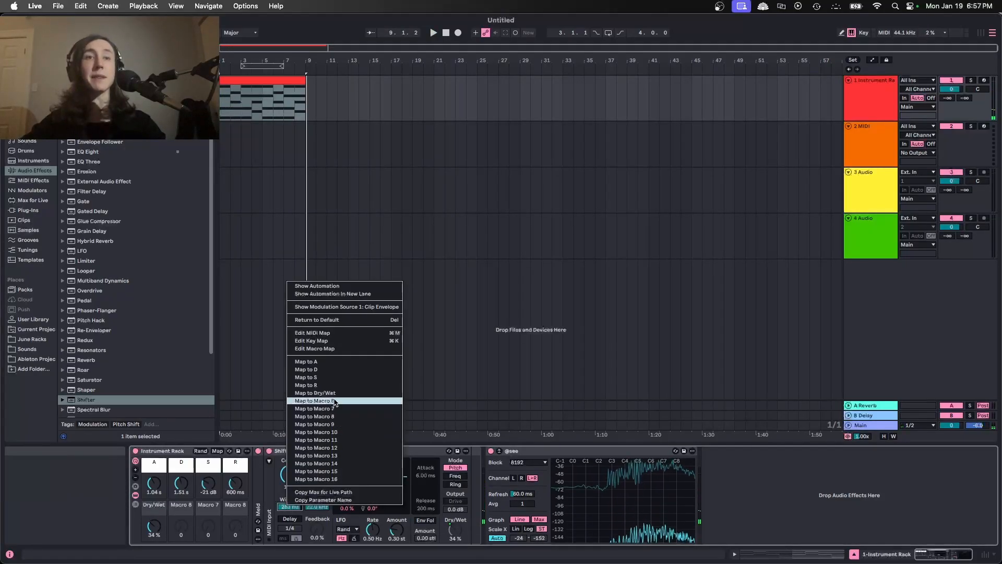
{"action": "left_click", "coordinate": [337, 401]}
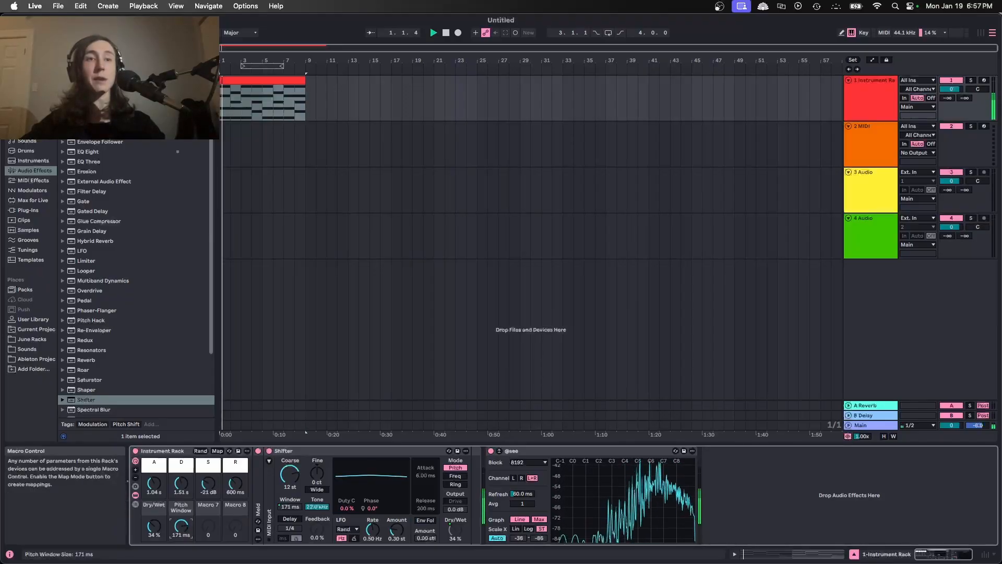
{"action": "left_click_drag", "start_coordinate": [180, 526], "coordinate": [180, 531]}
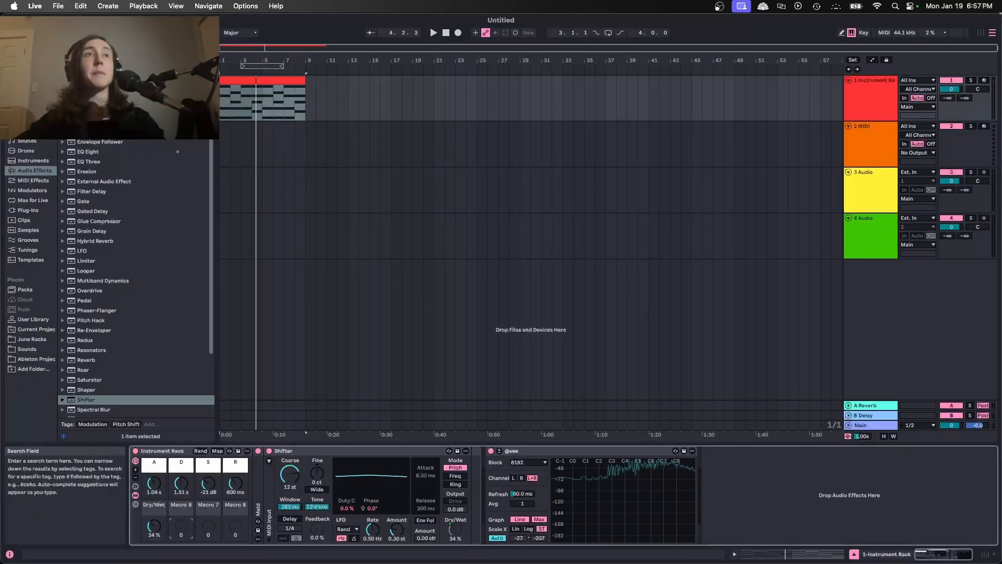
- Add an LFO device modulating Shifter's pitch window at about 29.9 % Depth, and adjust its Offset during playback
{"action": "key", "text": "super+f"}
{"action": "type", "text": "lfo"}
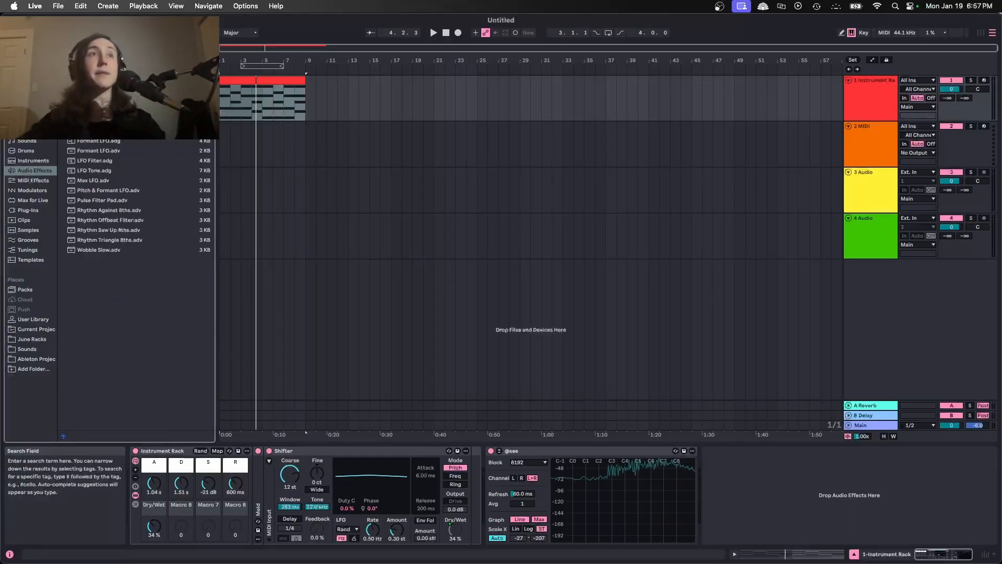
{"action": "left_click_drag", "start_coordinate": [535, 529], "coordinate": [535, 543]}
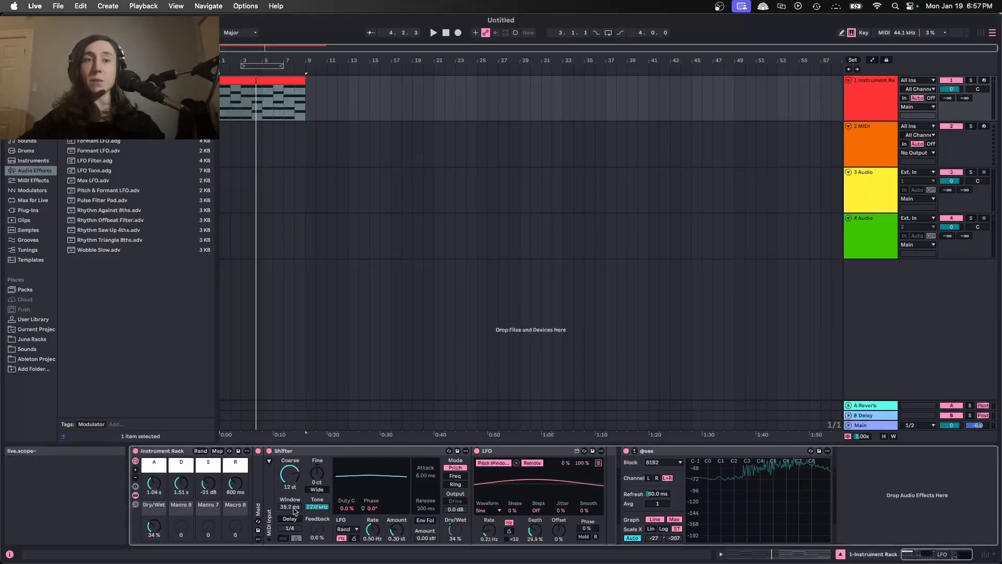
{"action": "key", "text": "space"}
{"action": "left_click_drag", "start_coordinate": [561, 533], "coordinate": [561, 522]}
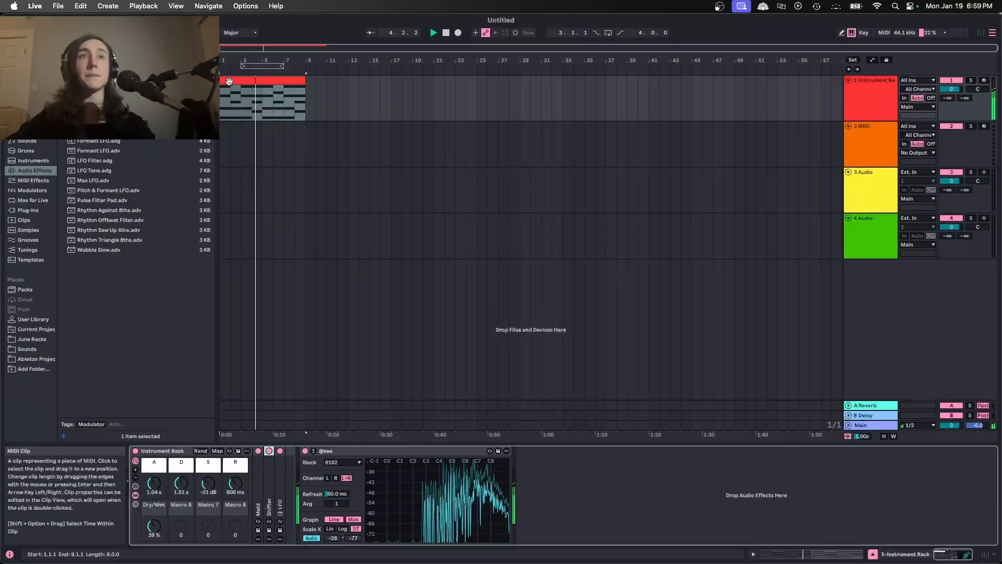
- Add Operator as a second chain alongside Meld in the Instrument Rack
{"action": "double_click", "coordinate": [229, 81]}
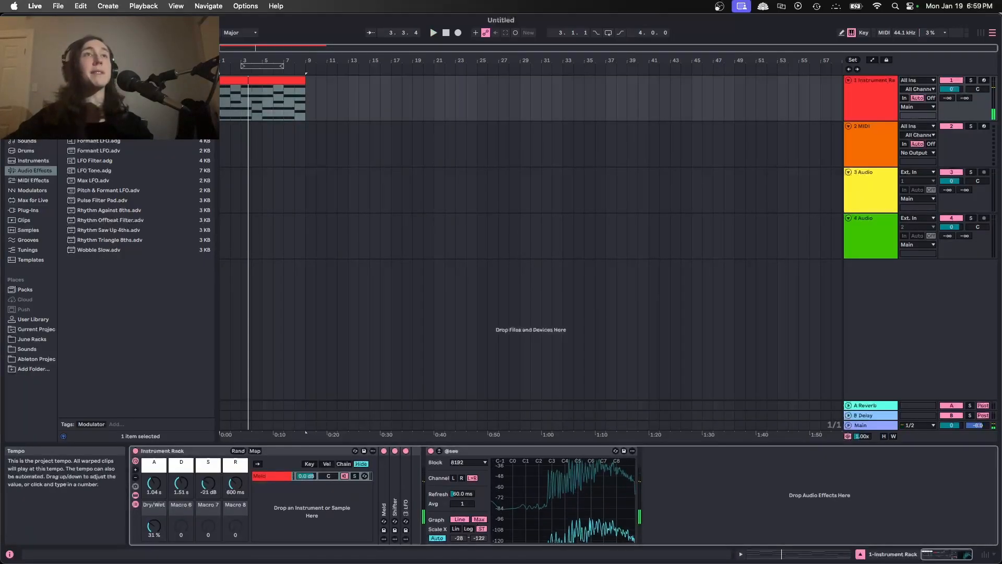
{"action": "left_click", "coordinate": [115, 49]}
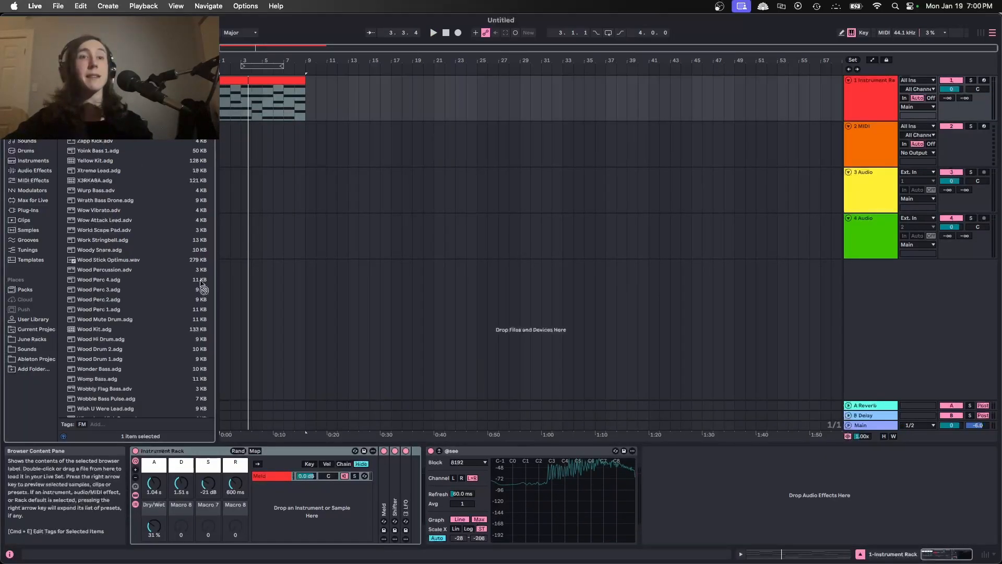
{"action": "left_click_drag", "start_coordinate": [313, 496], "coordinate": [279, 502]}
- Change the waveform of Operator's oscillator A to Triangle during playback
{"action": "left_click", "coordinate": [736, 516]}
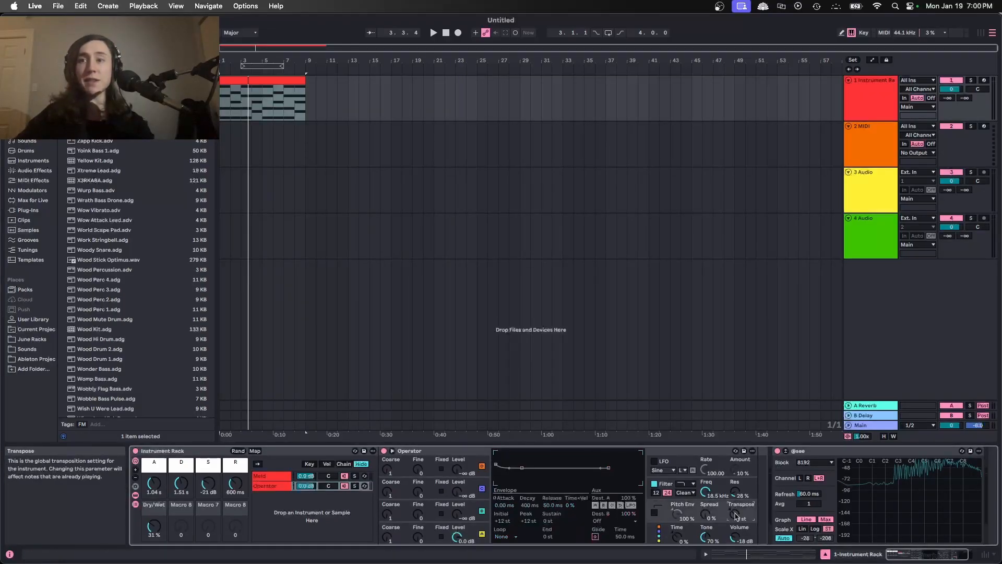
{"action": "key", "text": "space"}
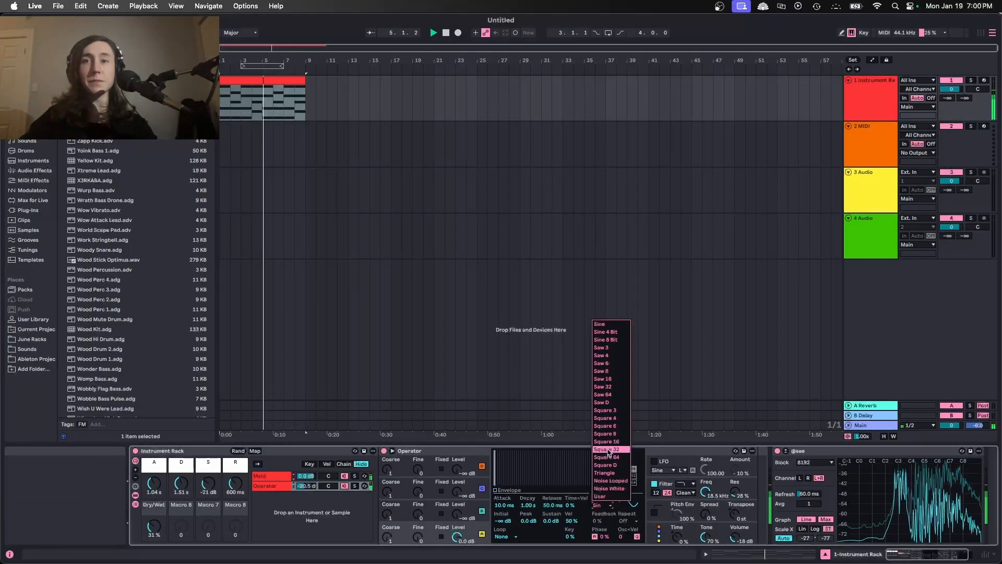
{"action": "left_click", "coordinate": [604, 473]}
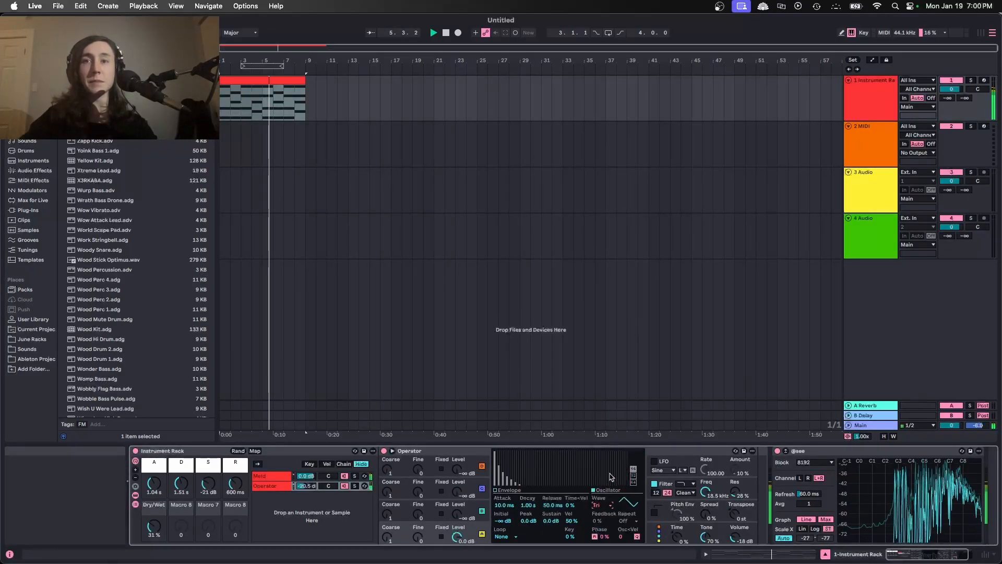
- Enable Operator's LFO, route its Destination B to OSC Volume A, and raise its Amount to about 41 %
{"action": "left_click", "coordinate": [655, 462]}
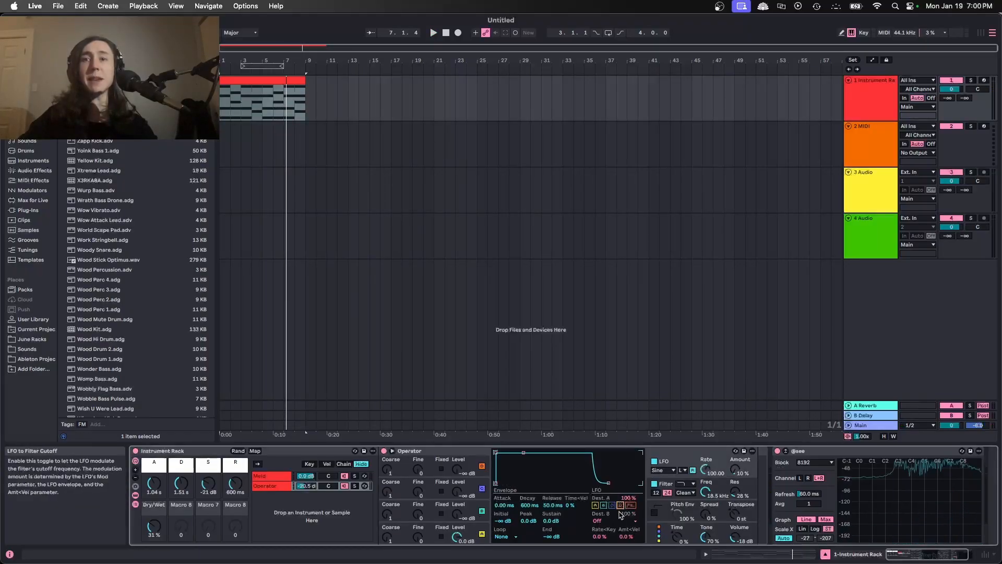
{"action": "left_click", "coordinate": [612, 521]}
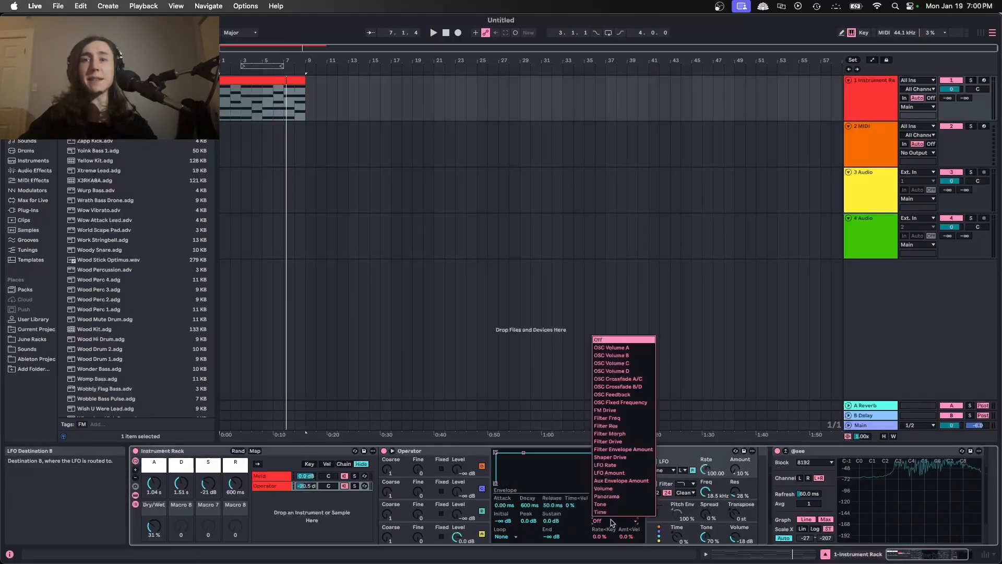
{"action": "left_click", "coordinate": [628, 355]}
{"action": "key", "text": "space"}
{"action": "left_click_drag", "start_coordinate": [735, 470], "coordinate": [735, 459]}
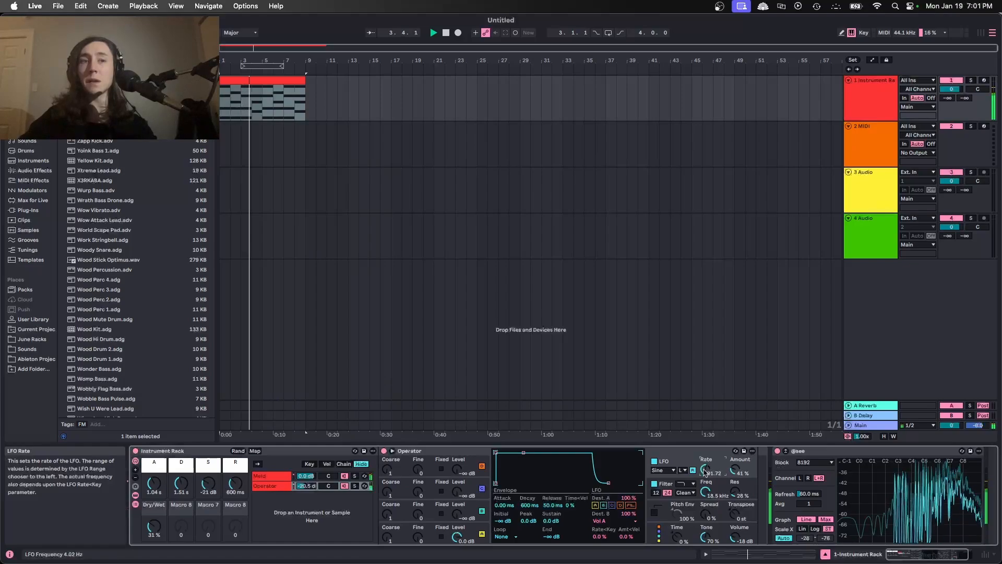
- Raise Operator's output Volume to about -8.3 dB
{"action": "left_click", "coordinate": [740, 528]}
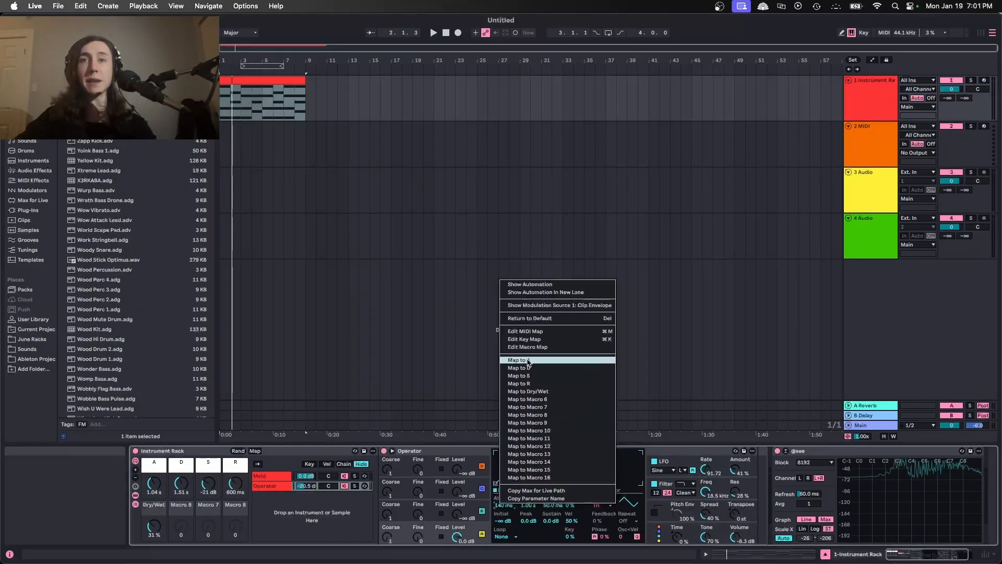
- Try to map the envelope parameters of Operator's oscillator A to the rack's A, D and S macros
{"action": "left_click", "coordinate": [528, 360]}
{"action": "right_click", "coordinate": [530, 505]}
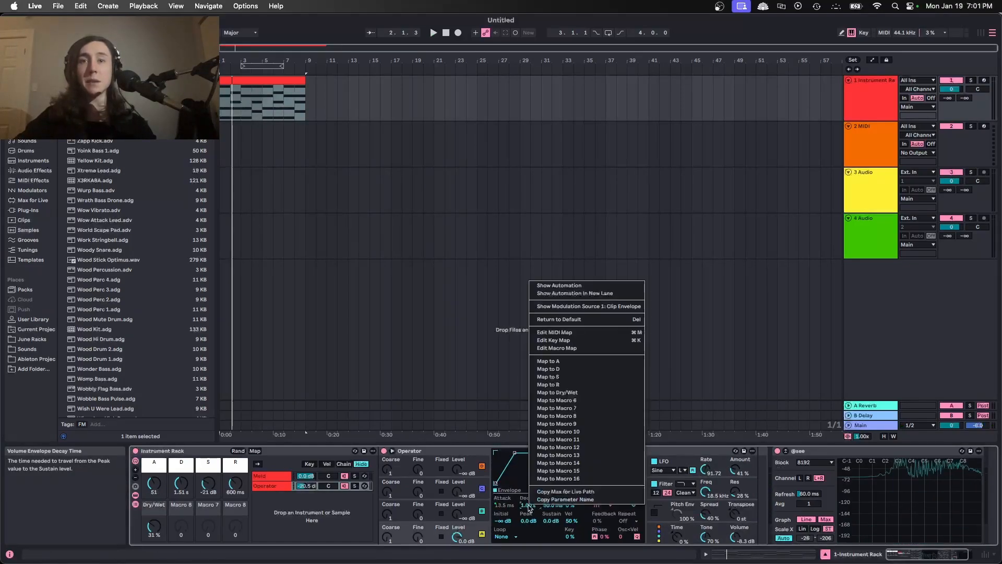
{"action": "left_click", "coordinate": [548, 368]}
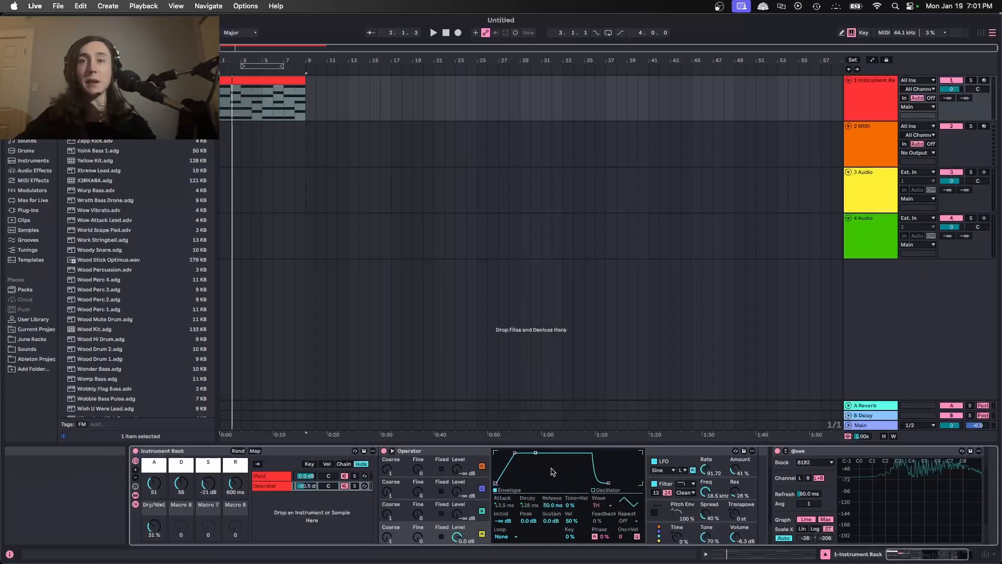
{"action": "right_click", "coordinate": [548, 505]}
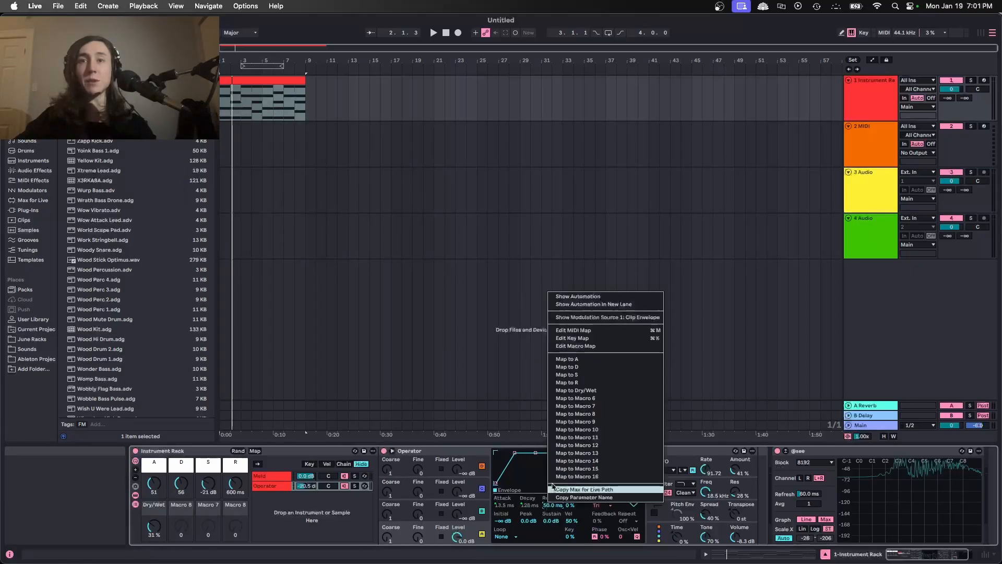
{"action": "left_click", "coordinate": [580, 374]}
- Shorten the envelope Attack of Operator's oscillator A to about 27.8 ms while auditioning the clip
{"action": "key", "text": "space"}
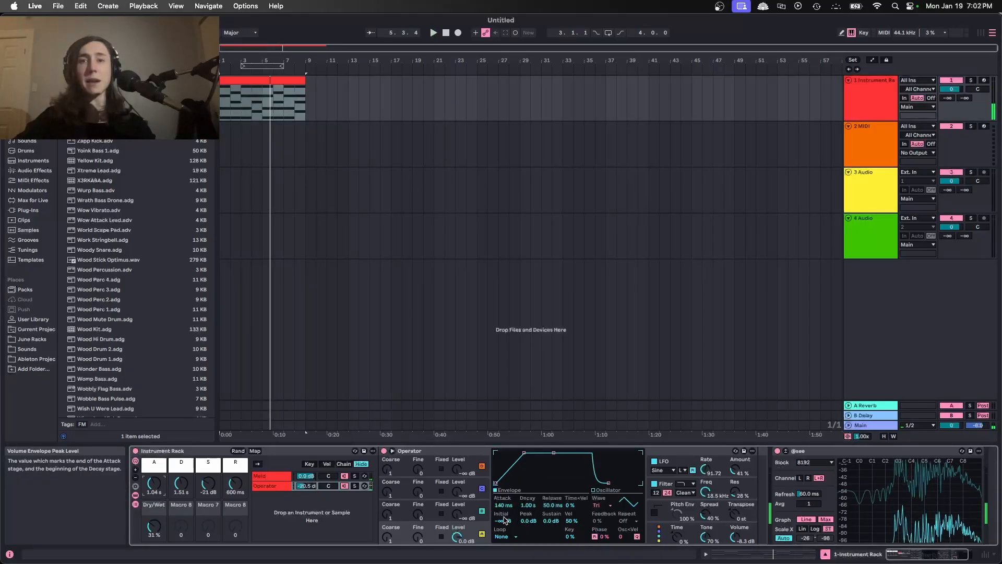
{"action": "key", "text": "space"}
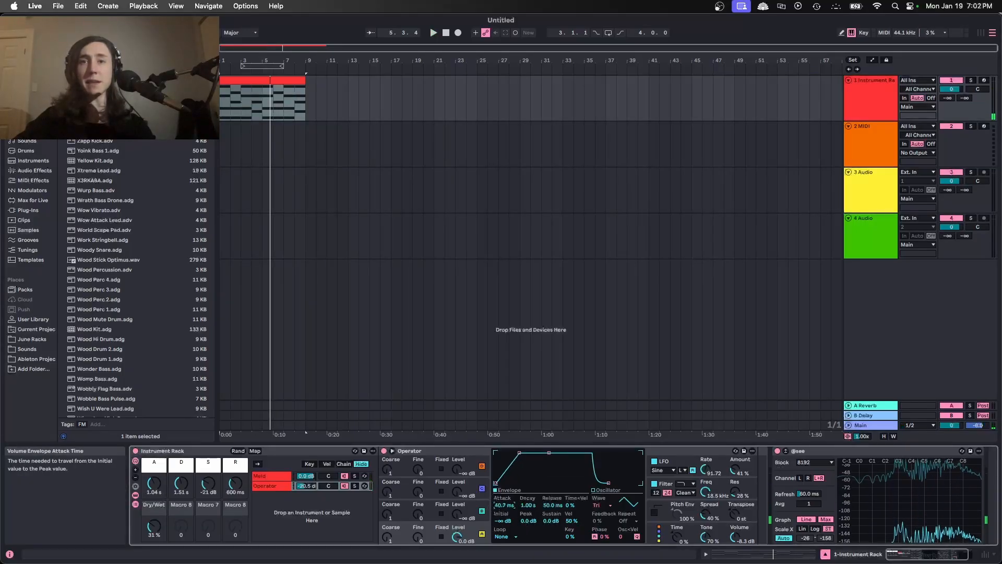
{"action": "key", "text": "space"}
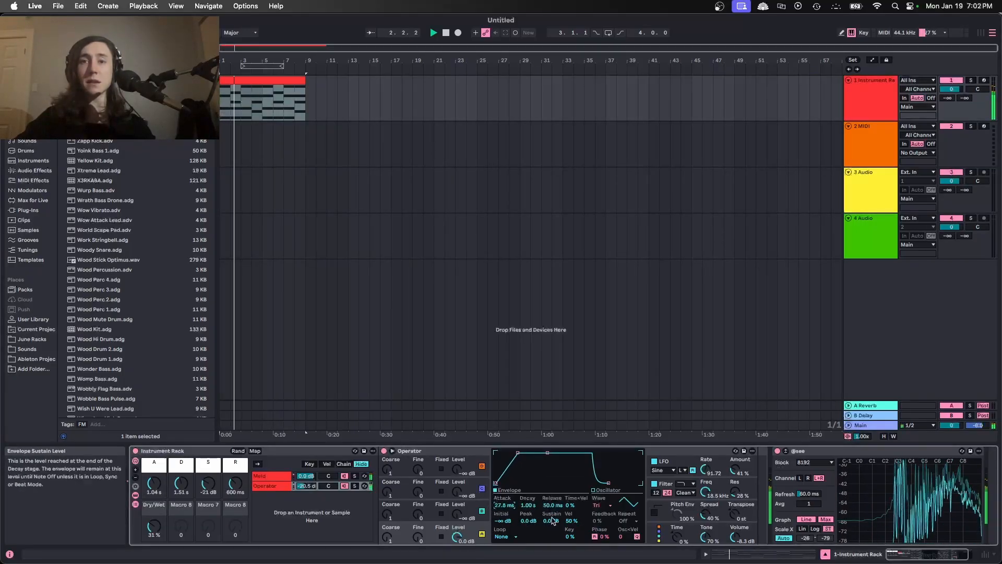
- Map oscillator A's envelope Attack to macro A with a minimum of about 33.8 ms, and raise macro A to 69
{"action": "left_click", "coordinate": [254, 451]}
{"action": "left_click", "coordinate": [502, 505]}
{"action": "left_click", "coordinate": [154, 492]}
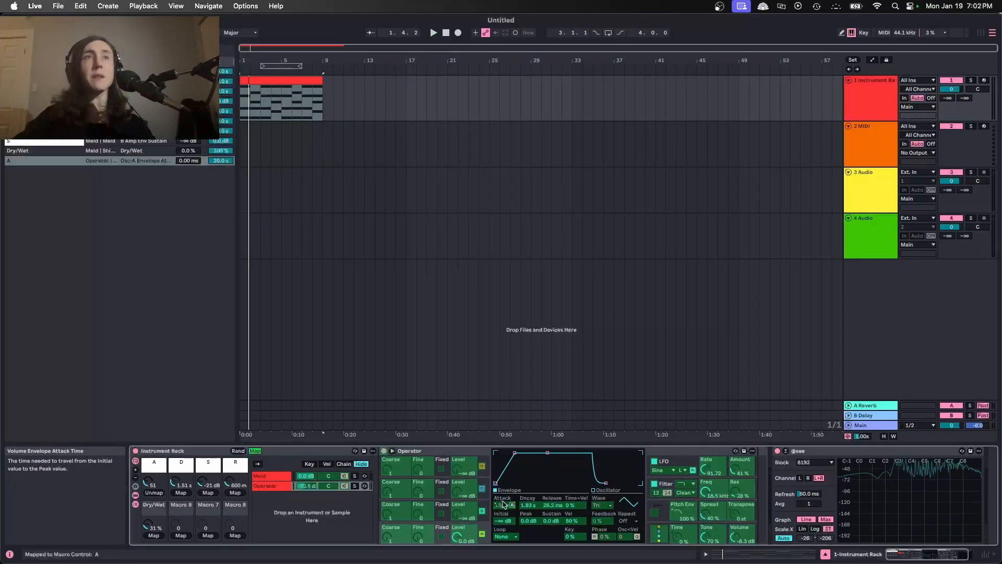
{"action": "left_click_drag", "start_coordinate": [187, 161], "coordinate": [188, 156]}
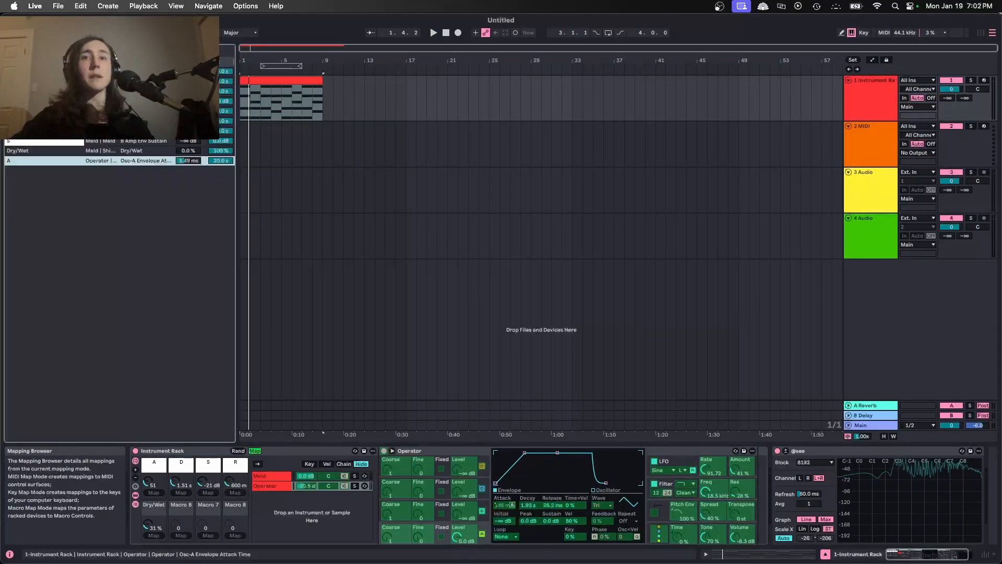
{"action": "left_click_drag", "start_coordinate": [188, 161], "coordinate": [188, 155]}
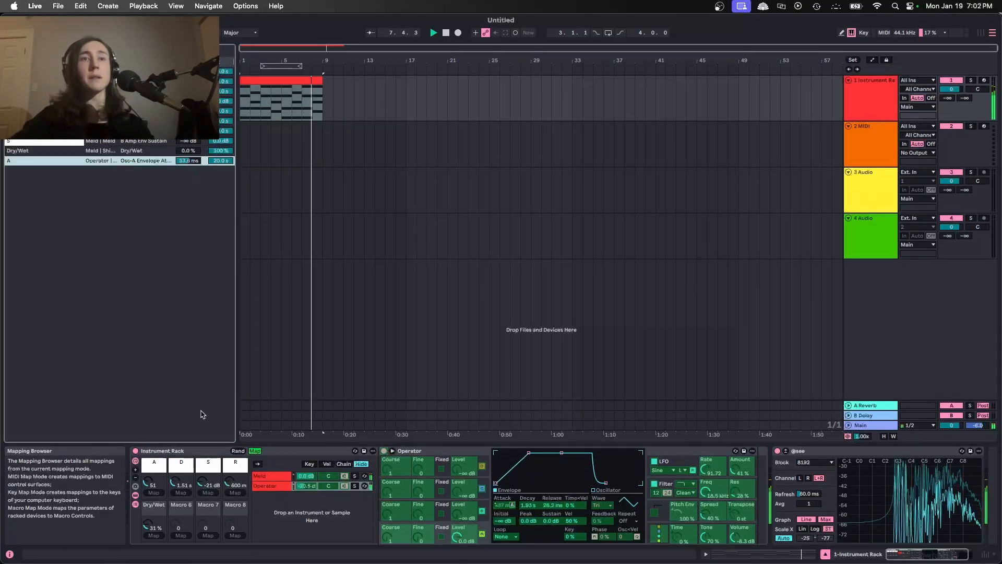
{"action": "left_click", "coordinate": [254, 453]}
{"action": "left_click_drag", "start_coordinate": [148, 483], "coordinate": [148, 475]}
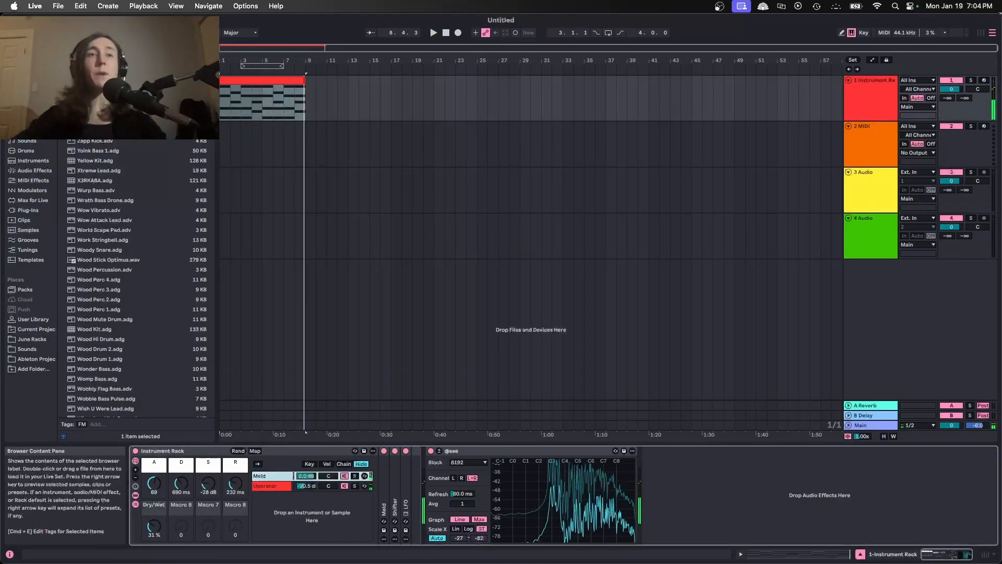
{"action": "left_click", "coordinate": [115, 49]}
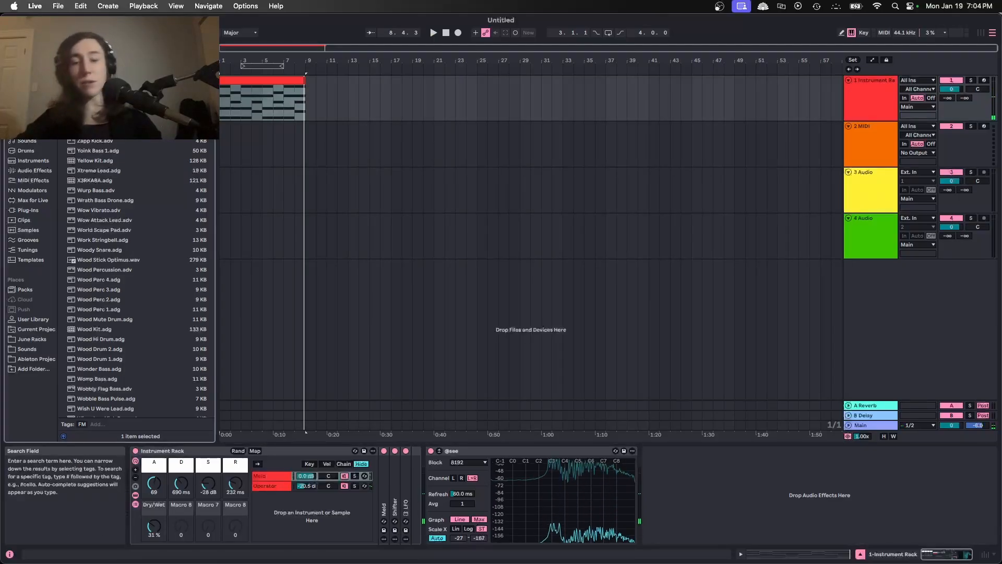
{"action": "type", "text": "@sway"}
{"action": "key", "text": "Down"}
{"action": "key", "text": "Return"}
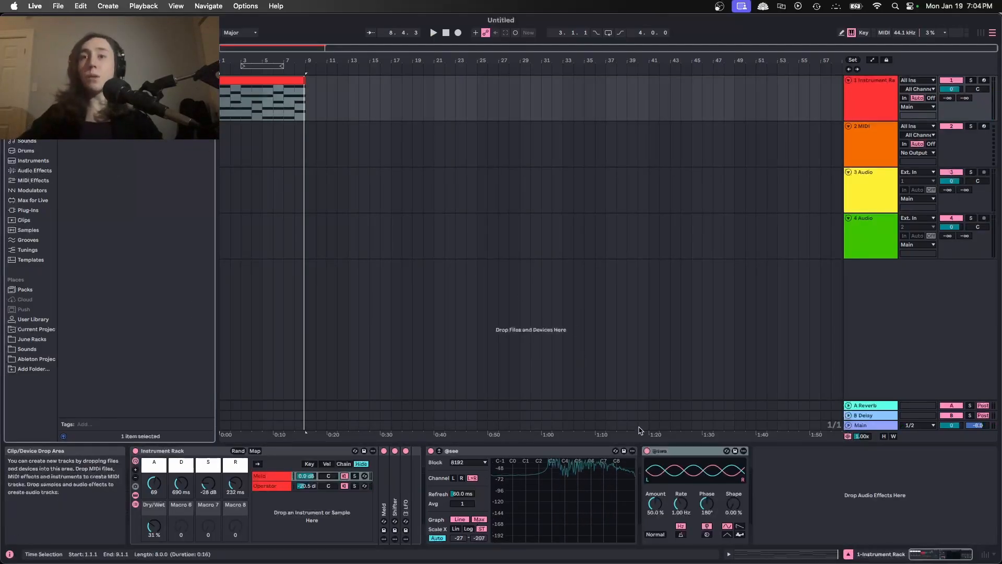
{"action": "left_click", "coordinate": [669, 447]}
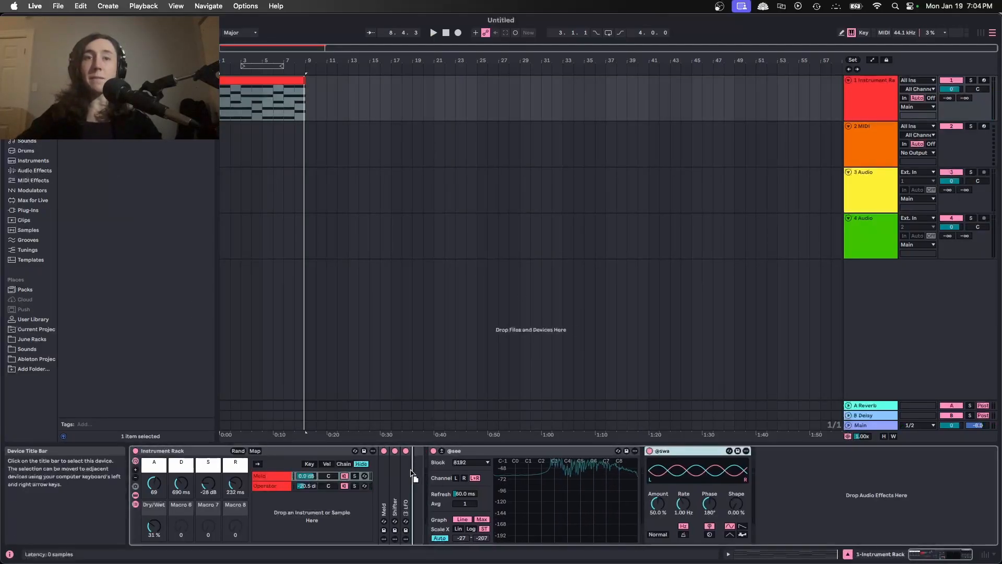
{"action": "left_click_drag", "start_coordinate": [412, 475], "coordinate": [421, 502]}
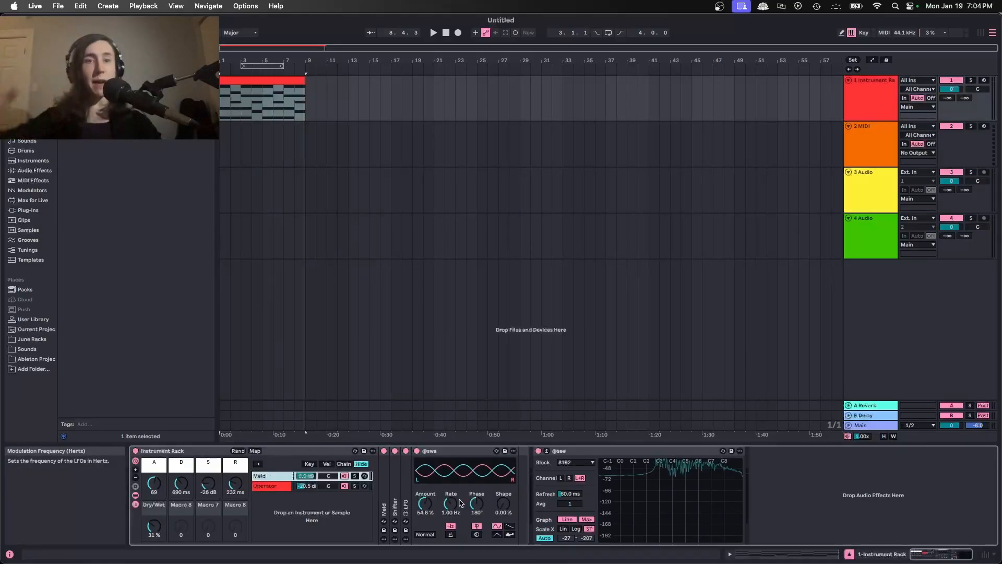
- Set the panning device's Rate to 0.54 Hz and Amount to about 39.7 % during playback, and collapse the device
{"action": "left_click_drag", "start_coordinate": [462, 504], "coordinate": [425, 510]}
{"action": "key", "text": "space"}
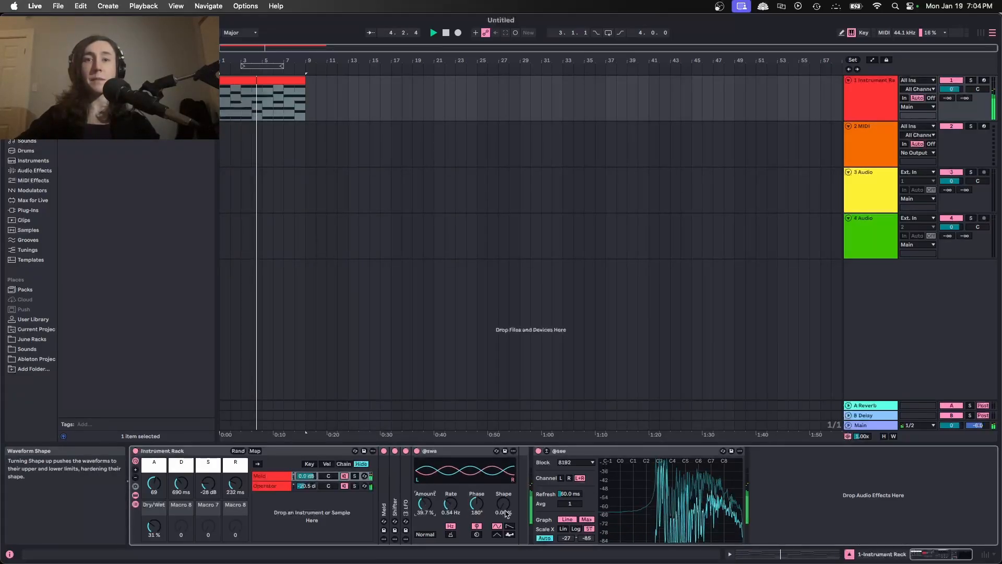
{"action": "double_click", "coordinate": [453, 452]}
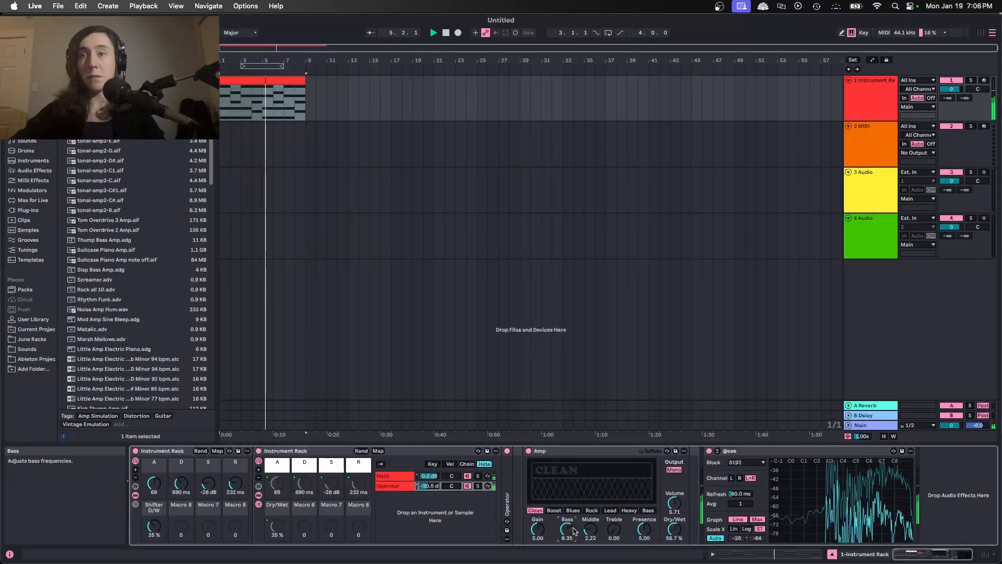
- Set Amp's Presence to about 6.27, Gain to 6.11, Dry/Wet to 39.7 % and Treble to 1.43 during playback
{"action": "left_click_drag", "start_coordinate": [648, 532], "coordinate": [648, 524]}
{"action": "left_click_drag", "start_coordinate": [539, 530], "coordinate": [538, 522]}
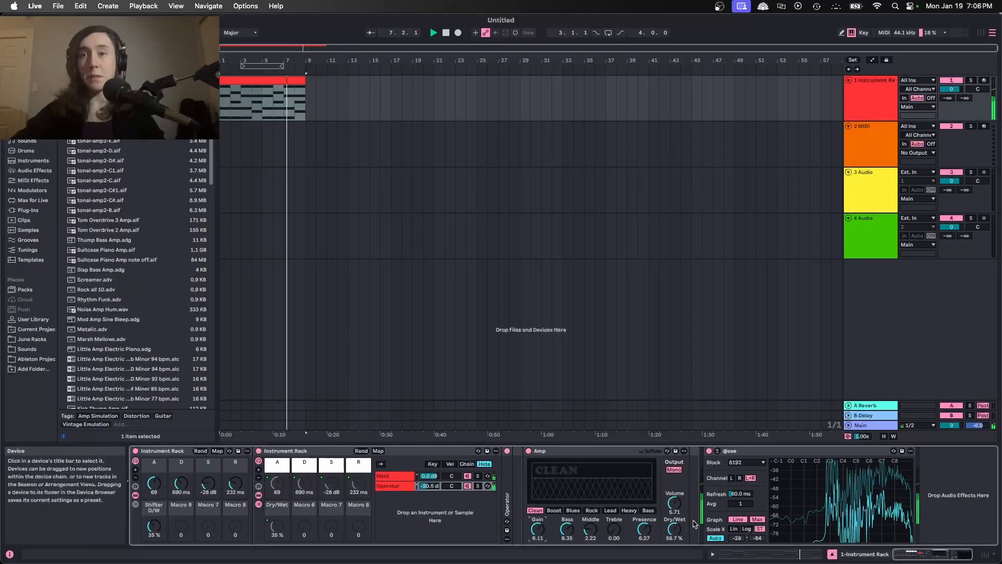
{"action": "left_click_drag", "start_coordinate": [670, 532], "coordinate": [614, 522]}
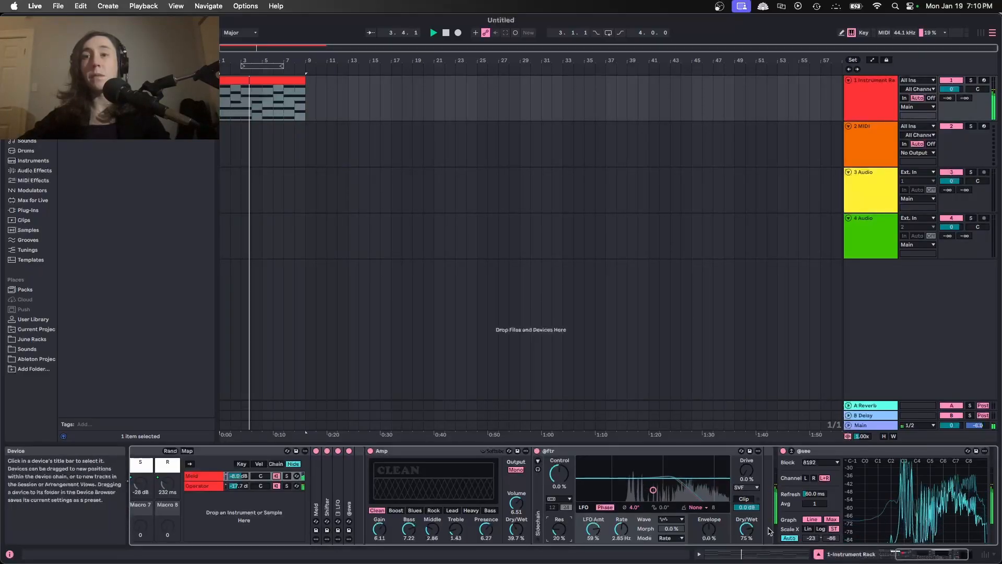
{"action": "left_click_drag", "start_coordinate": [748, 529], "coordinate": [753, 531]}
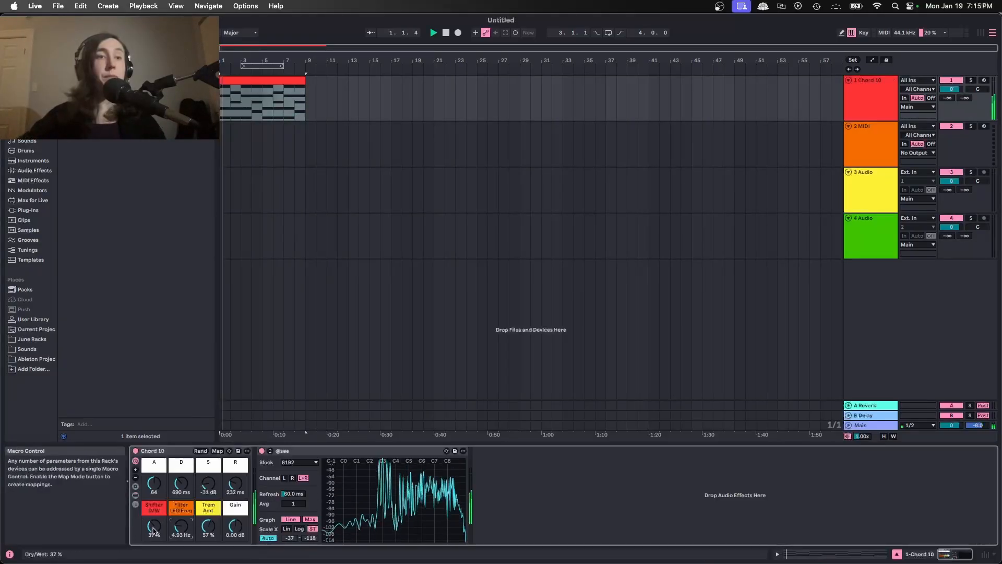
{"action": "mouse_move", "coordinate": [154, 526]}
{"action": "left_mouse_down"}
{"action": "mouse_move", "coordinate": [181, 524]}
{"action": "mouse_move", "coordinate": [182, 508]}
{"action": "mouse_move", "coordinate": [210, 514]}
{"action": "mouse_move", "coordinate": [209, 535]}
{"action": "mouse_move", "coordinate": [154, 537]}
{"action": "left_mouse_up"}
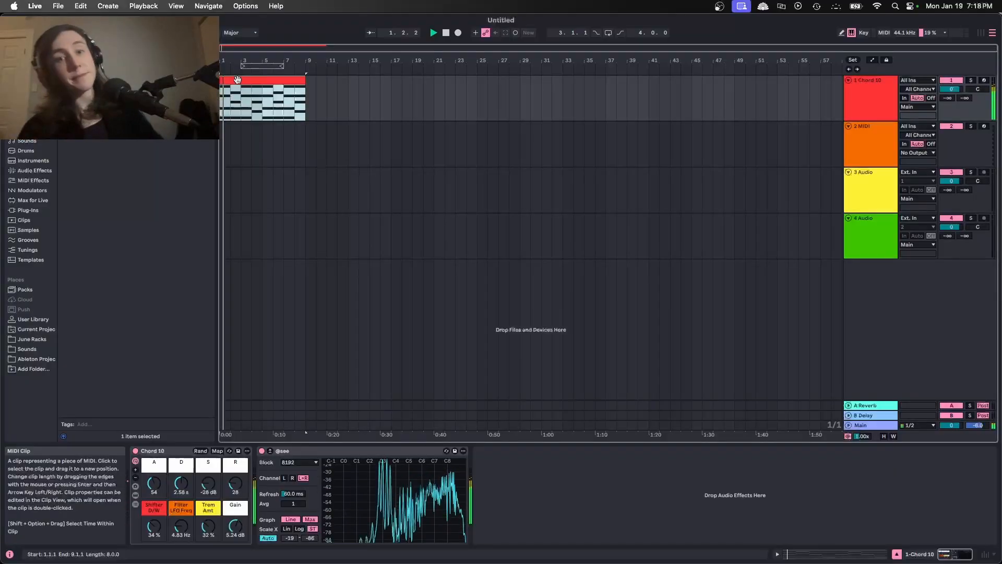